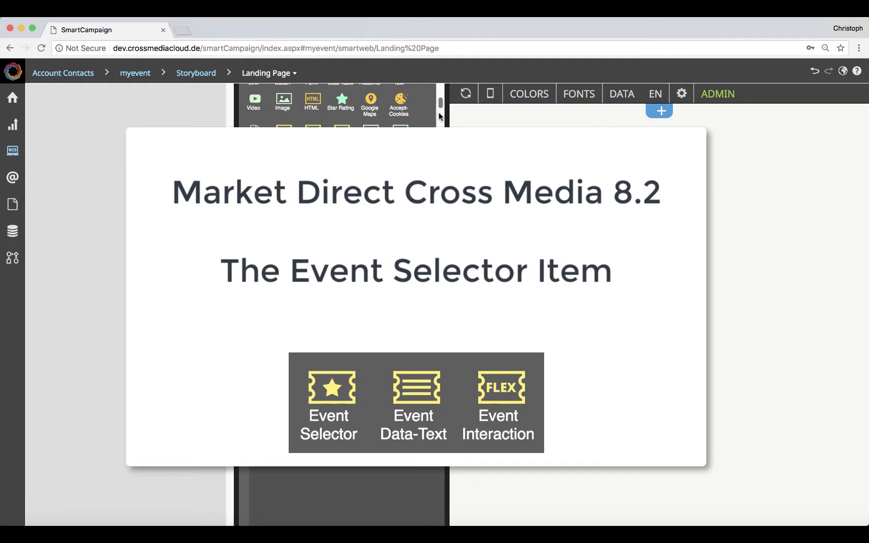
Step: Add an Event Selector item to the empty landing page and widen the page structure area
{"action": "left_click_drag", "start_coordinate": [440, 105], "coordinate": [439, 111]}
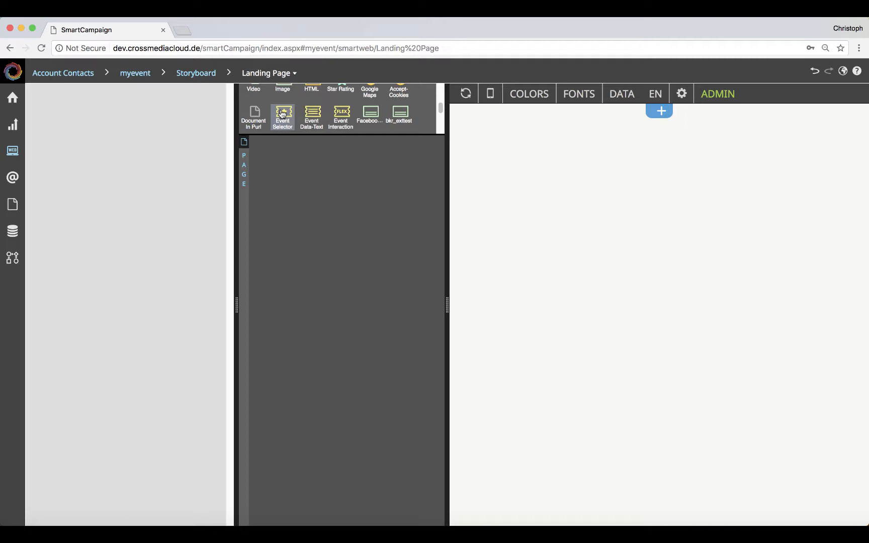
{"action": "left_click_drag", "start_coordinate": [283, 114], "coordinate": [274, 160]}
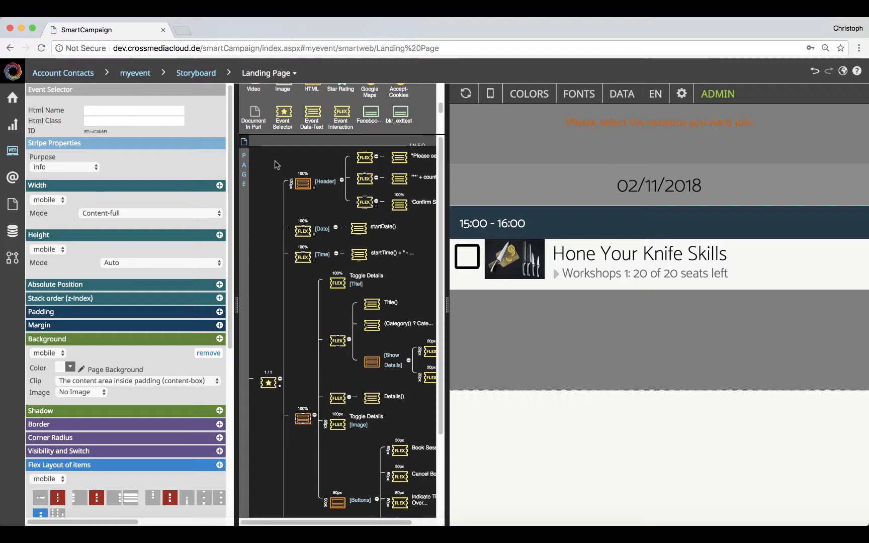
{"action": "mouse_move", "coordinate": [466, 236]}
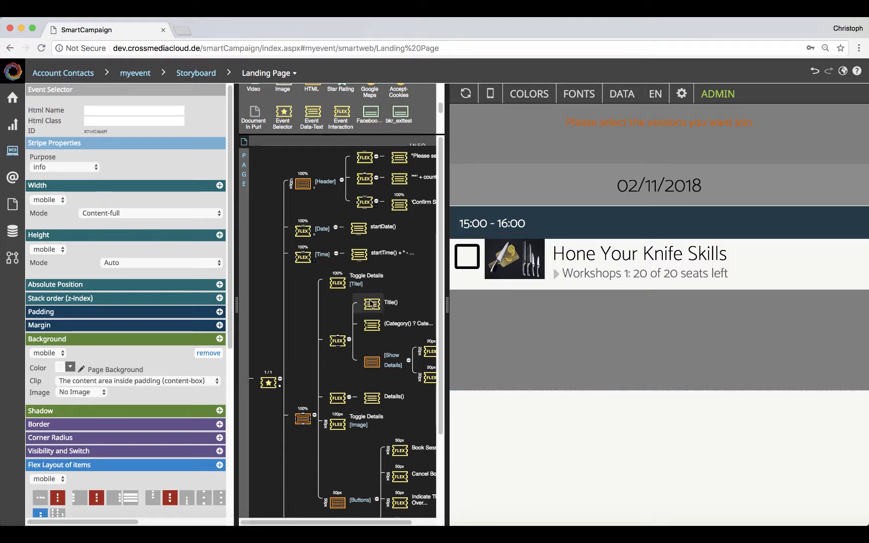
{"action": "left_click_drag", "start_coordinate": [240, 307], "coordinate": [205, 304]}
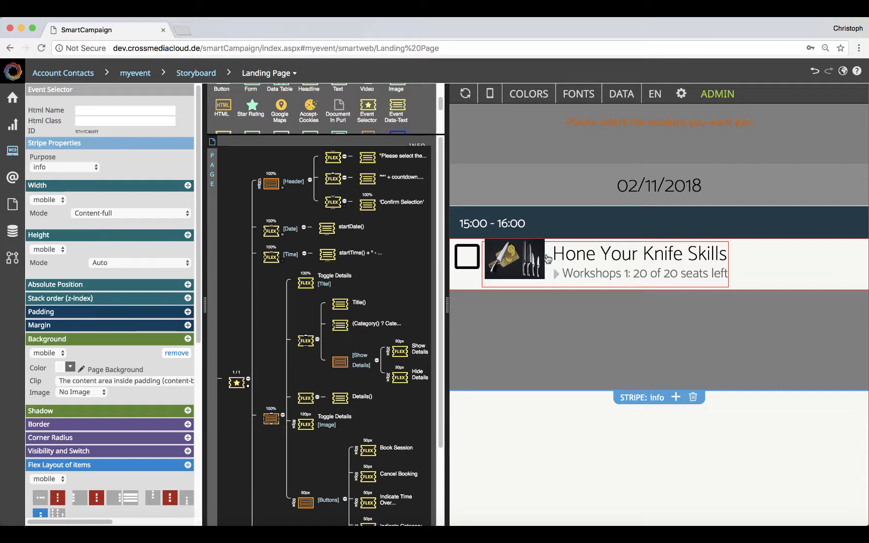
Step: Turn on the data preview for the landing page and look over the listed event sessions
{"action": "left_click", "coordinate": [620, 94]}
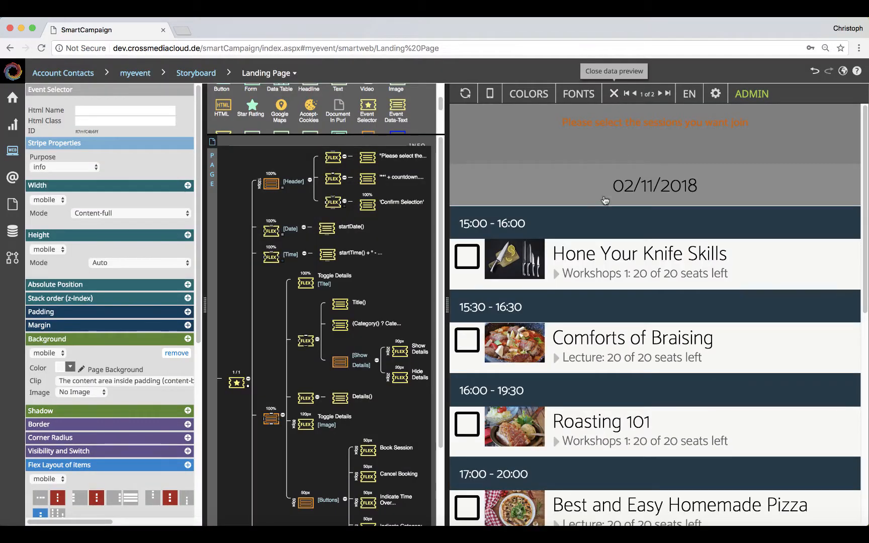
{"action": "scroll", "coordinate": [602, 186], "scroll_direction": "down", "scroll_amount": 1}
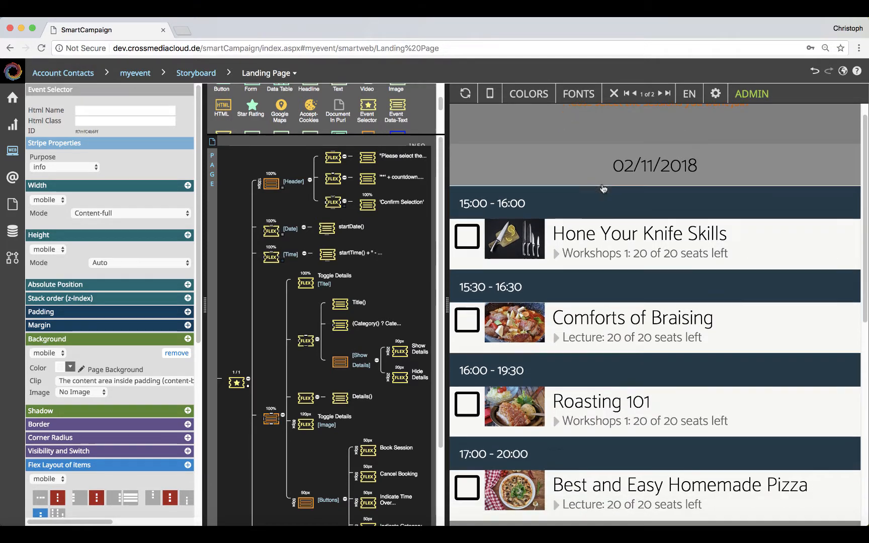
{"action": "scroll", "coordinate": [602, 193], "scroll_direction": "down", "scroll_amount": 3}
{"action": "scroll", "coordinate": [603, 196], "scroll_direction": "up", "scroll_amount": 2}
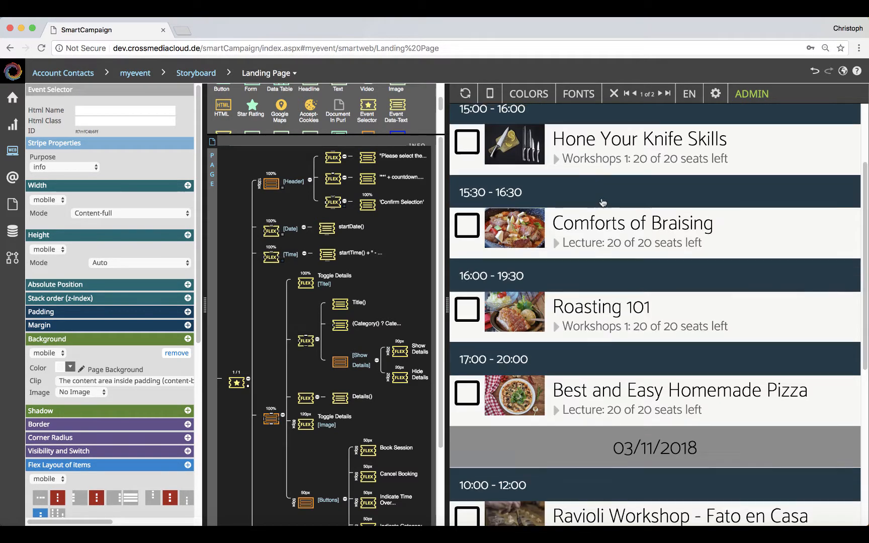
{"action": "scroll", "coordinate": [602, 201], "scroll_direction": "down", "scroll_amount": 1}
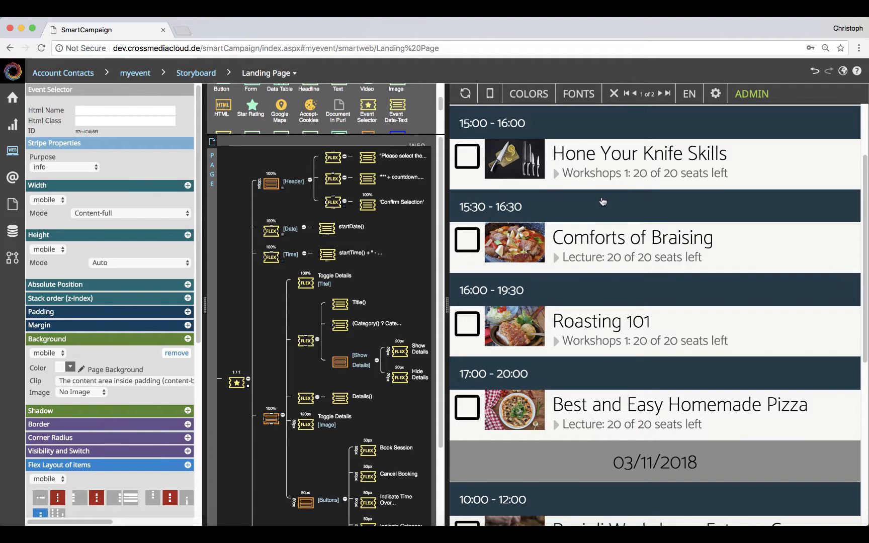
Step: Expand the description of the Hone Your Knife Skills session in the preview and collapse it again
{"action": "left_click", "coordinate": [603, 153]}
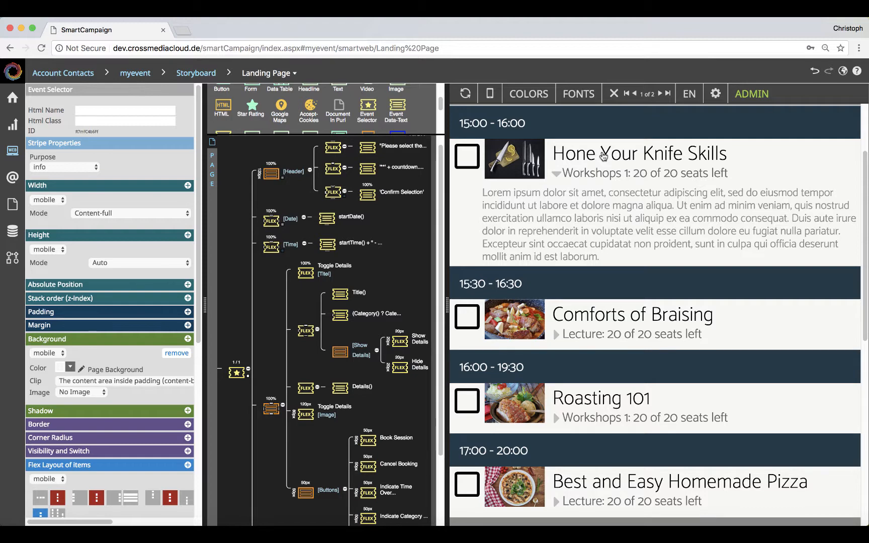
{"action": "left_click", "coordinate": [555, 156]}
{"action": "left_click", "coordinate": [579, 156]}
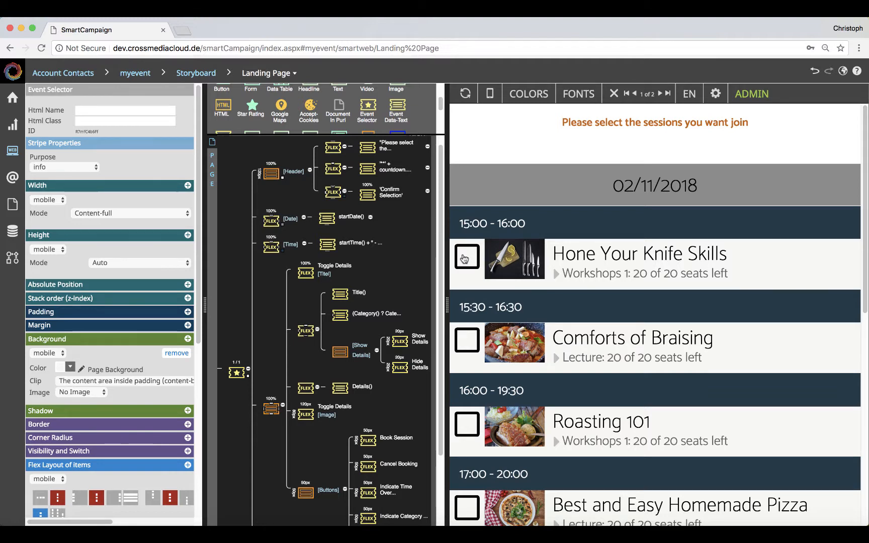
Step: Select the Hone Your Knife Skills and Roasting 101 sessions in the preview and bring up the selector's Event Data settings
{"action": "left_click", "coordinate": [465, 259]}
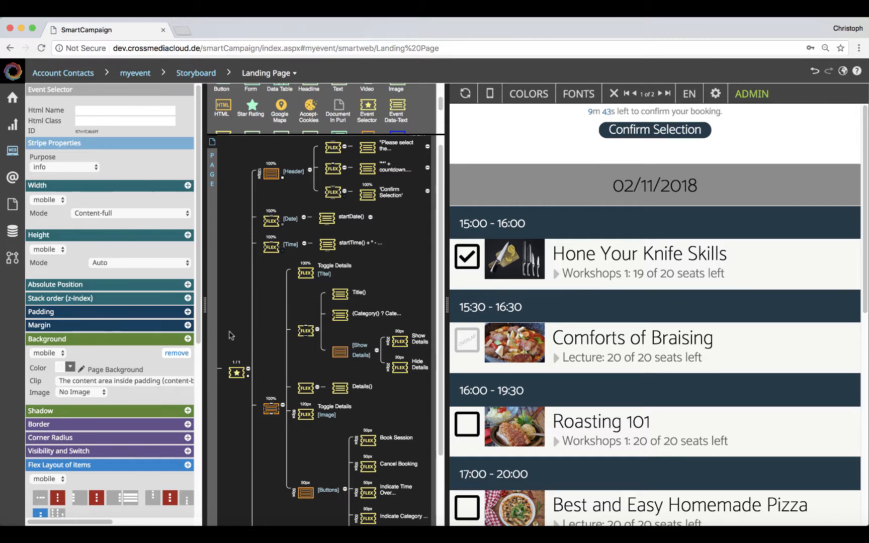
{"action": "left_click_drag", "start_coordinate": [198, 304], "coordinate": [219, 479]}
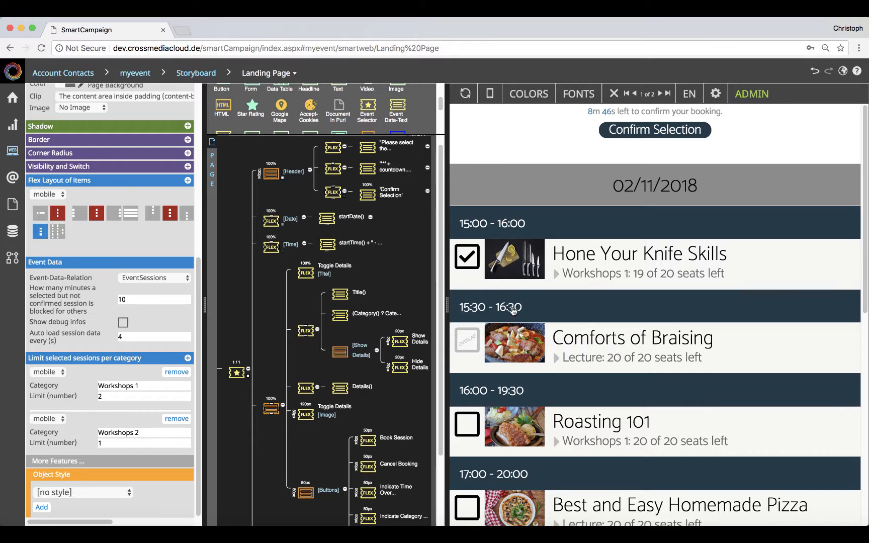
{"action": "left_click", "coordinate": [468, 424]}
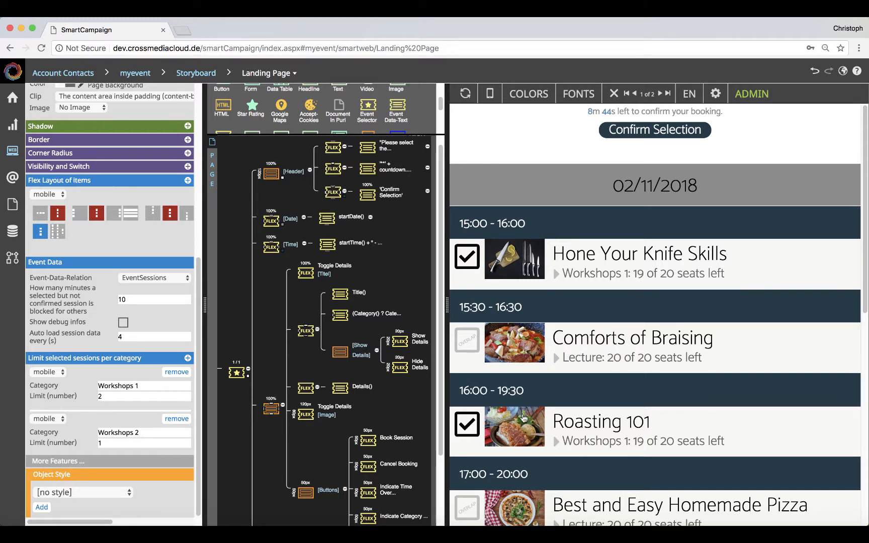
Step: Try the Ravioli Workshop selection on 03/11/2018 and switch it to the Homemade Pasta session
{"action": "scroll", "coordinate": [523, 417], "scroll_direction": "down", "scroll_amount": 2}
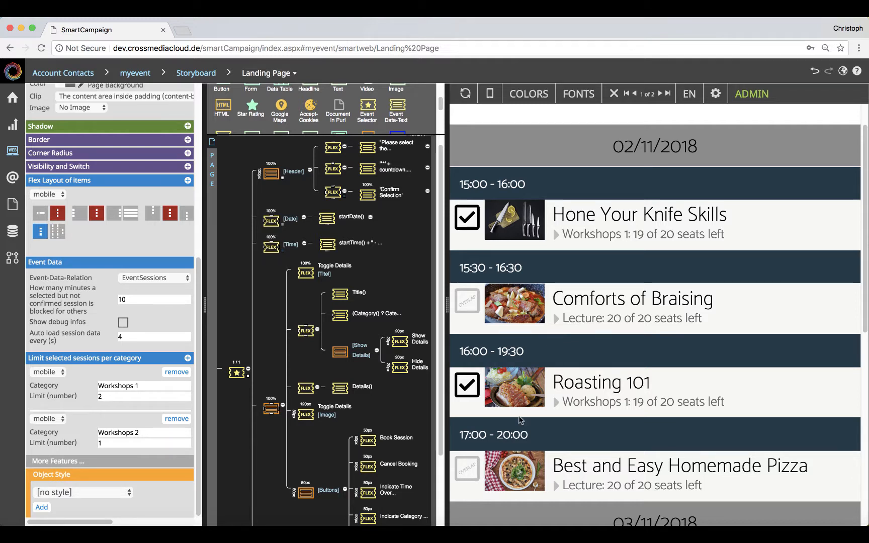
{"action": "scroll", "coordinate": [521, 420], "scroll_direction": "up", "scroll_amount": 1}
{"action": "scroll", "coordinate": [520, 420], "scroll_direction": "down", "scroll_amount": 5}
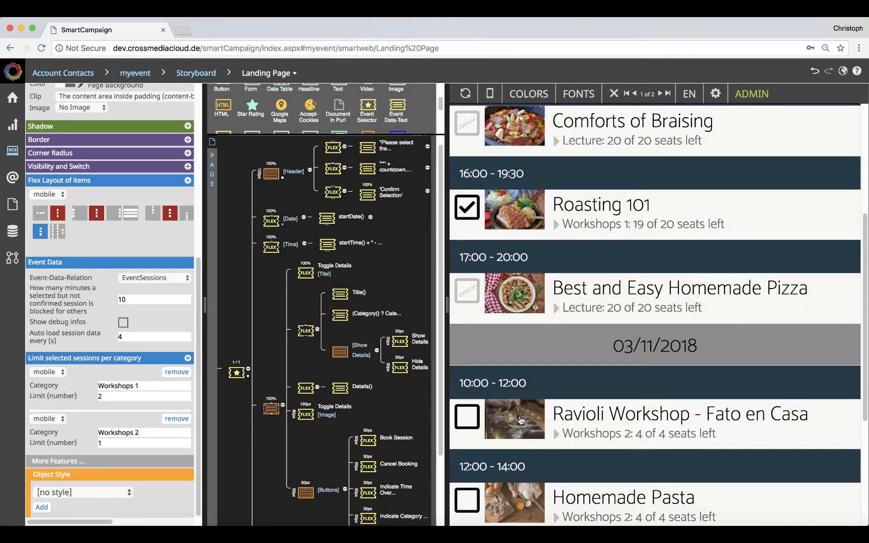
{"action": "scroll", "coordinate": [520, 420], "scroll_direction": "down", "scroll_amount": 2}
{"action": "scroll", "coordinate": [520, 419], "scroll_direction": "down", "scroll_amount": 1}
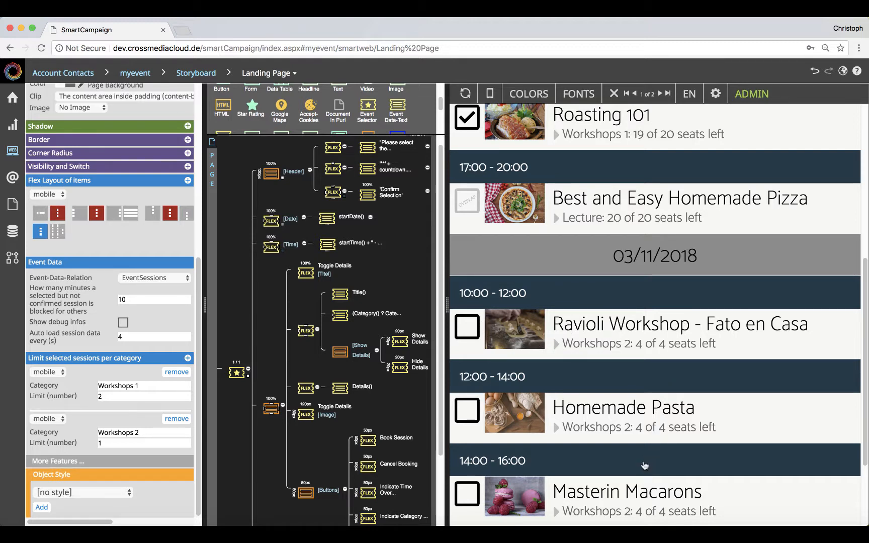
{"action": "left_click", "coordinate": [467, 332]}
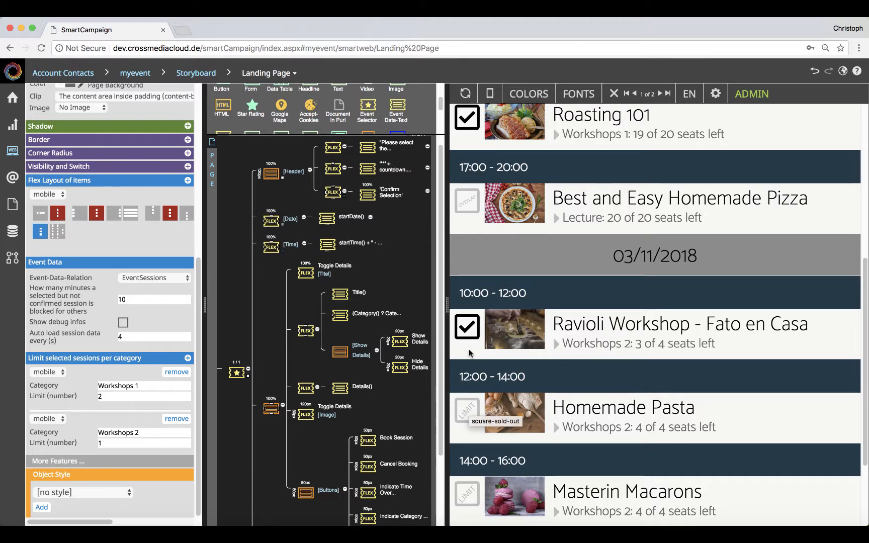
{"action": "left_click", "coordinate": [461, 415]}
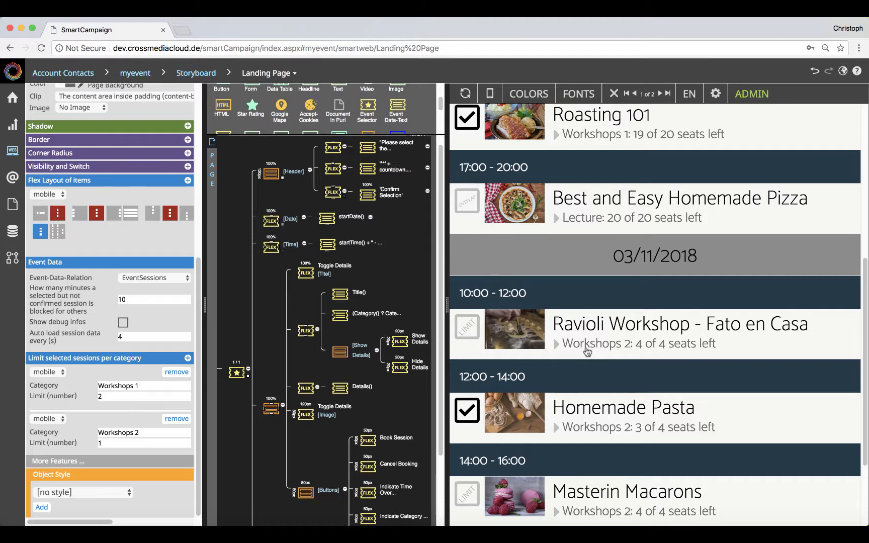
Step: Open the EventSessions database and hide its LpLogin and DSM_LeadScore columns
{"action": "scroll", "coordinate": [584, 357], "scroll_direction": "up", "scroll_amount": 1}
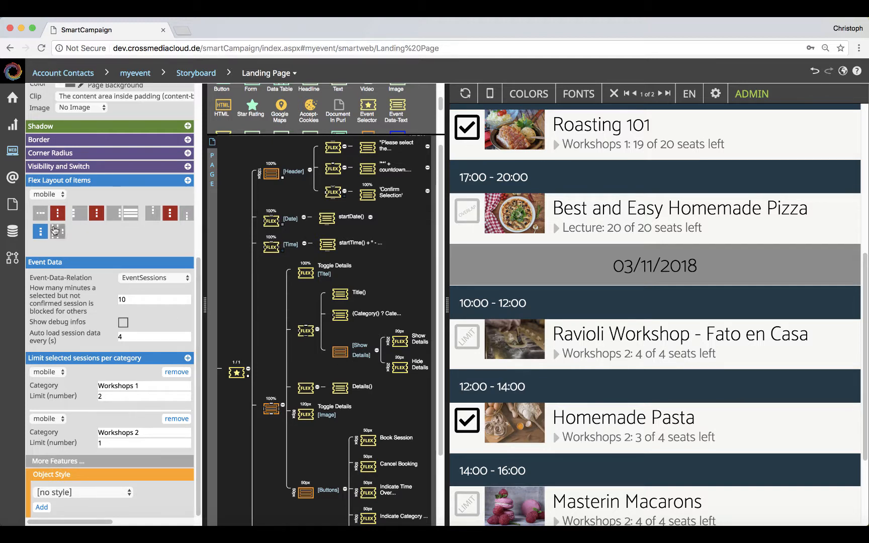
{"action": "left_click", "coordinate": [13, 231]}
{"action": "mouse_move", "coordinate": [67, 137]}
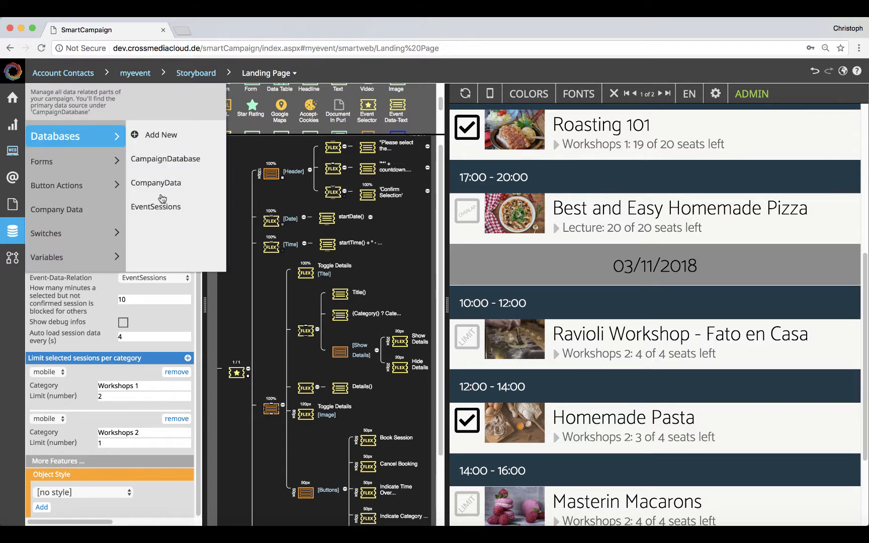
{"action": "left_click", "coordinate": [163, 211]}
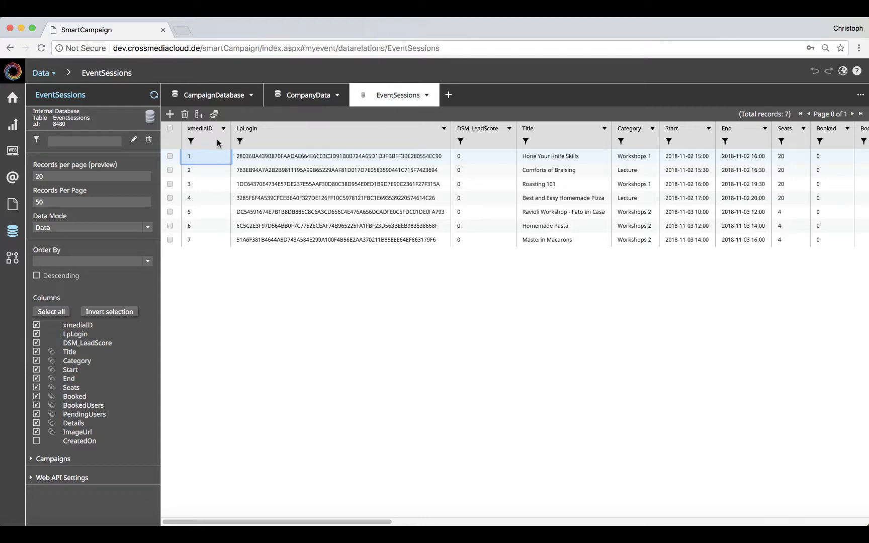
{"action": "left_click", "coordinate": [36, 334]}
{"action": "left_click", "coordinate": [36, 343]}
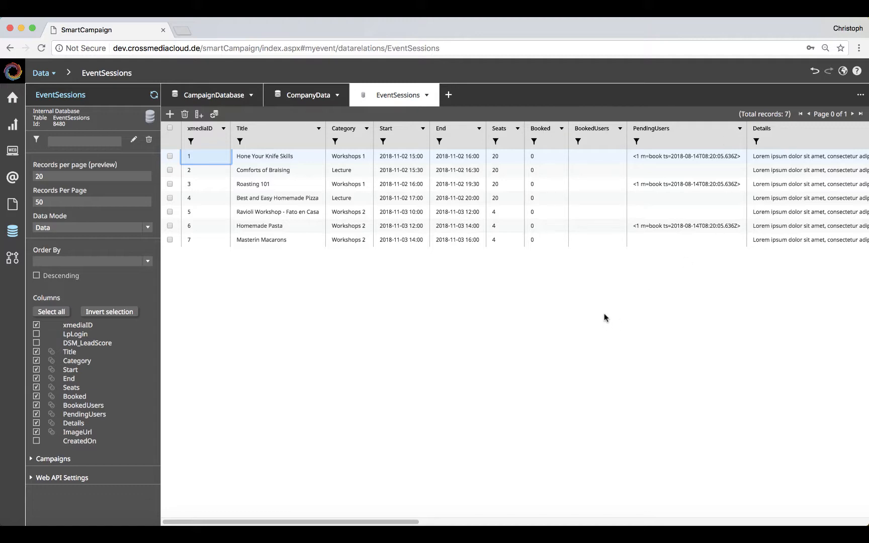
Step: Examine the EventSessions columns through to ImageUrl, including the session titles and the Workshops 1 and Workshops 2 categories
{"action": "left_click_drag", "start_coordinate": [394, 522], "coordinate": [826, 477]}
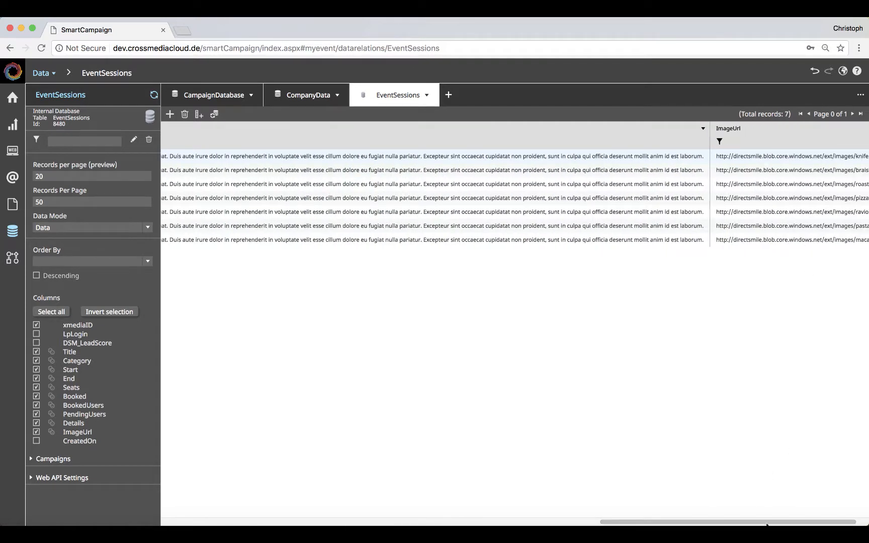
{"action": "left_click_drag", "start_coordinate": [729, 521], "coordinate": [314, 521]}
{"action": "left_click", "coordinate": [277, 158]}
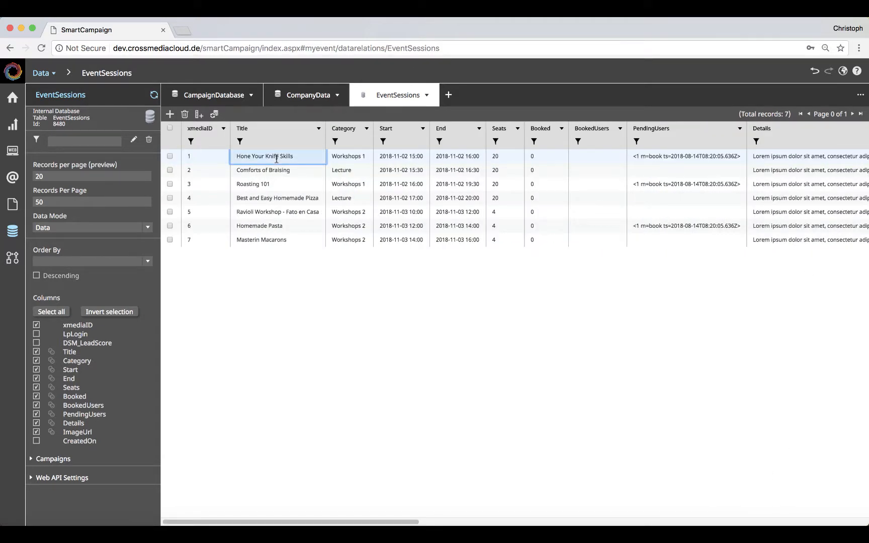
{"action": "left_click", "coordinate": [345, 156]}
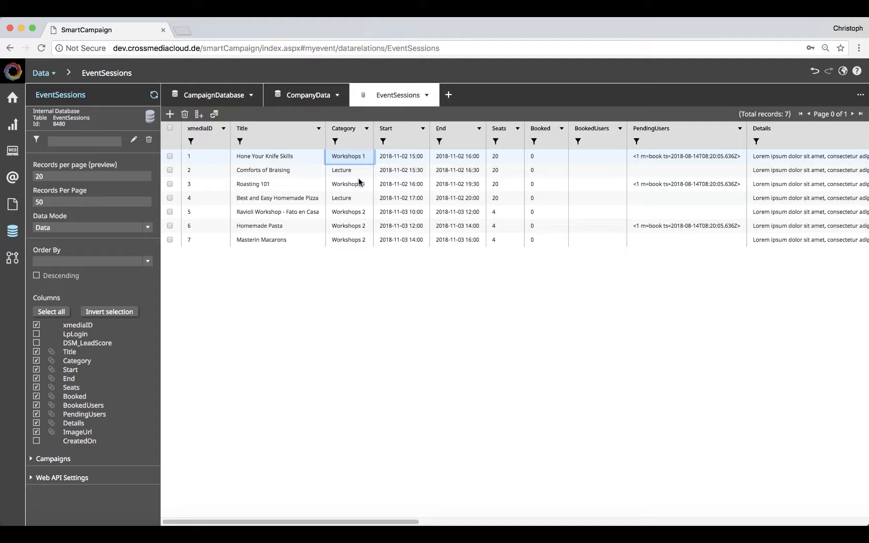
{"action": "left_click", "coordinate": [349, 211]}
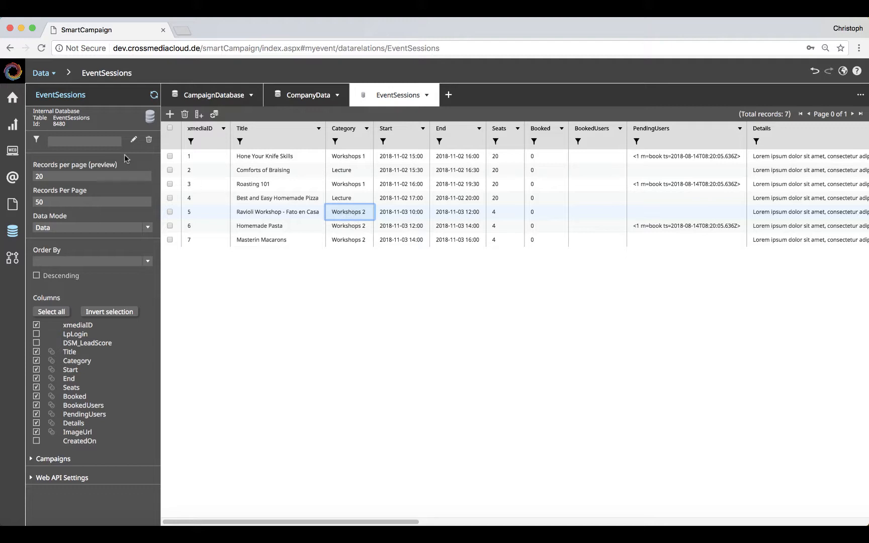
Step: Return to the landing page editor and inspect the session limits for the Workshops 1 and Workshops 2 categories
{"action": "left_click", "coordinate": [11, 48]}
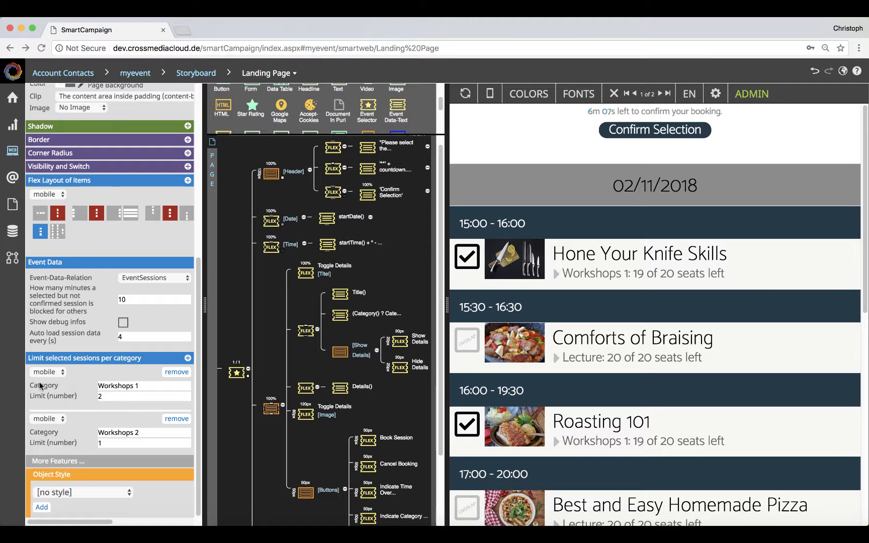
{"action": "left_click", "coordinate": [146, 386]}
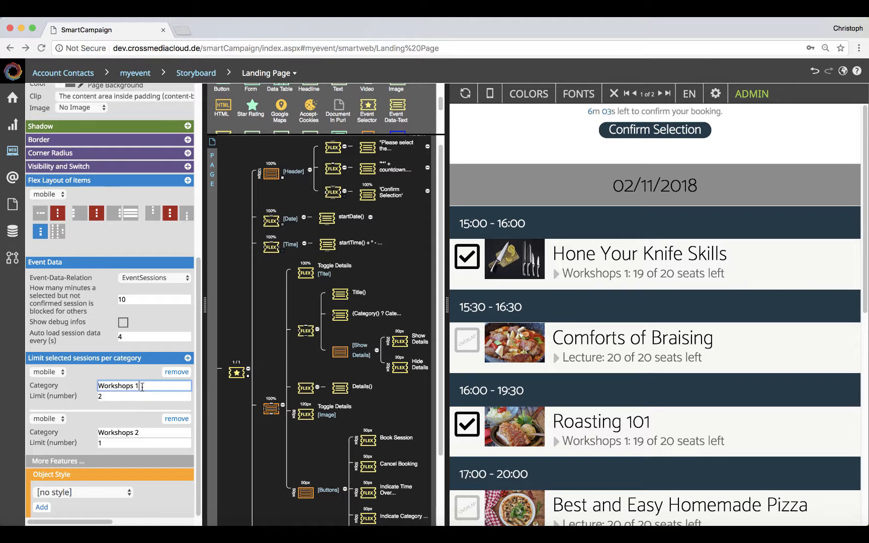
{"action": "left_click", "coordinate": [143, 435]}
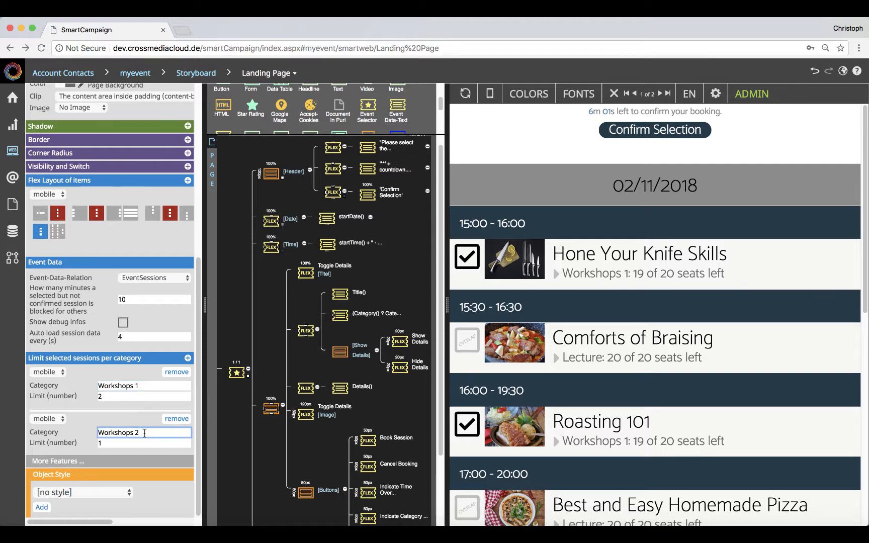
{"action": "left_click", "coordinate": [114, 395]}
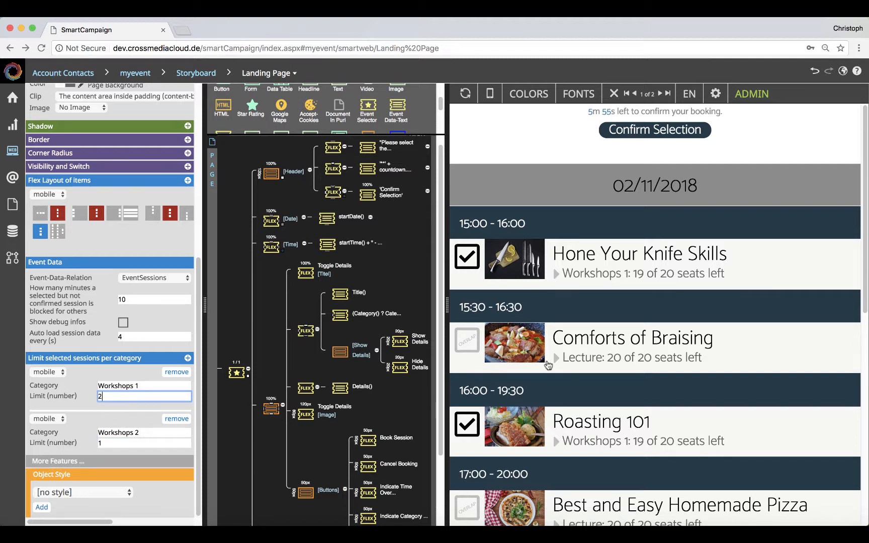
{"action": "scroll", "coordinate": [580, 409], "scroll_direction": "down", "scroll_amount": 1}
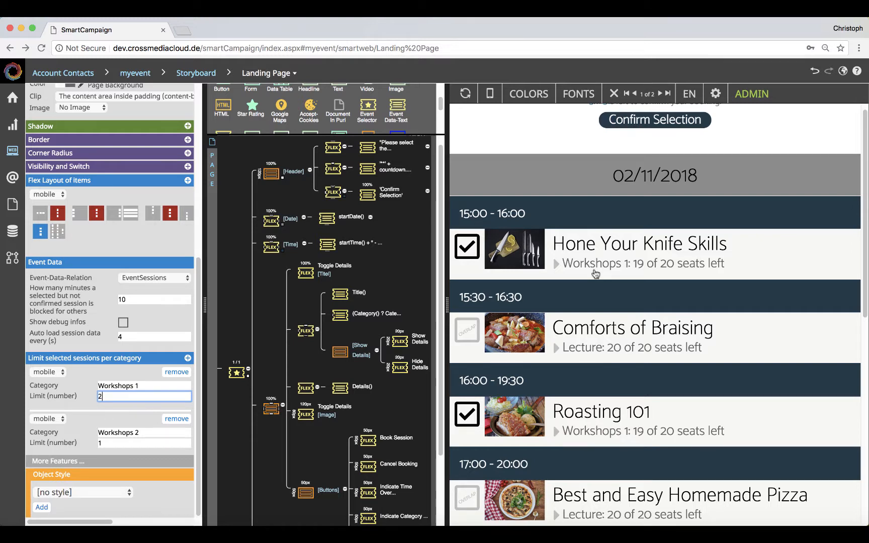
{"action": "left_click", "coordinate": [142, 433]}
{"action": "left_click", "coordinate": [140, 443]}
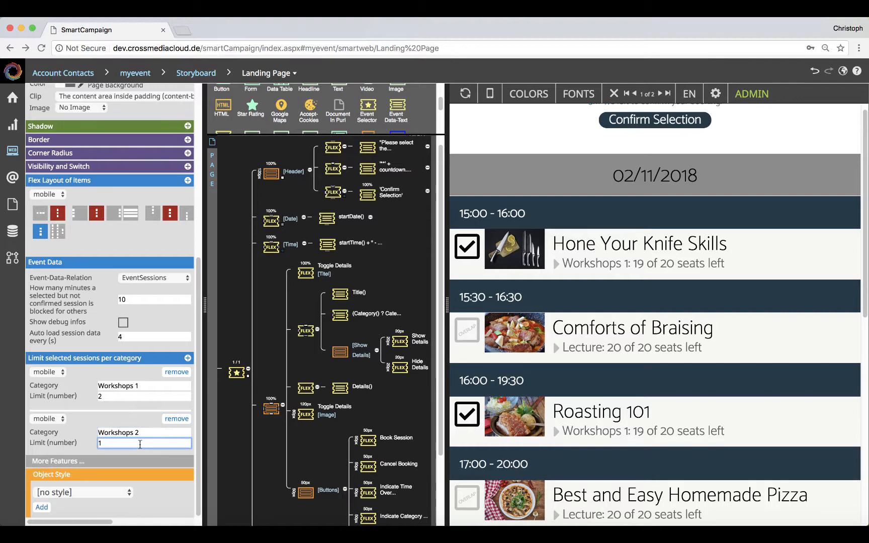
Step: Switch the 03/11/2018 session selection from Homemade Pasta to Ravioli Workshop - Fato en Casa in the page preview
{"action": "scroll", "coordinate": [560, 407], "scroll_direction": "down", "scroll_amount": 8}
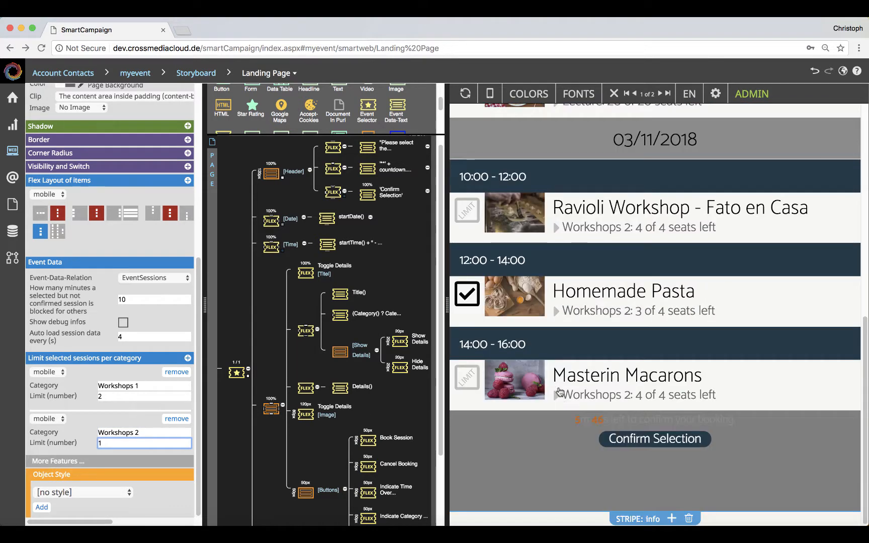
{"action": "scroll", "coordinate": [555, 338], "scroll_direction": "up", "scroll_amount": 1}
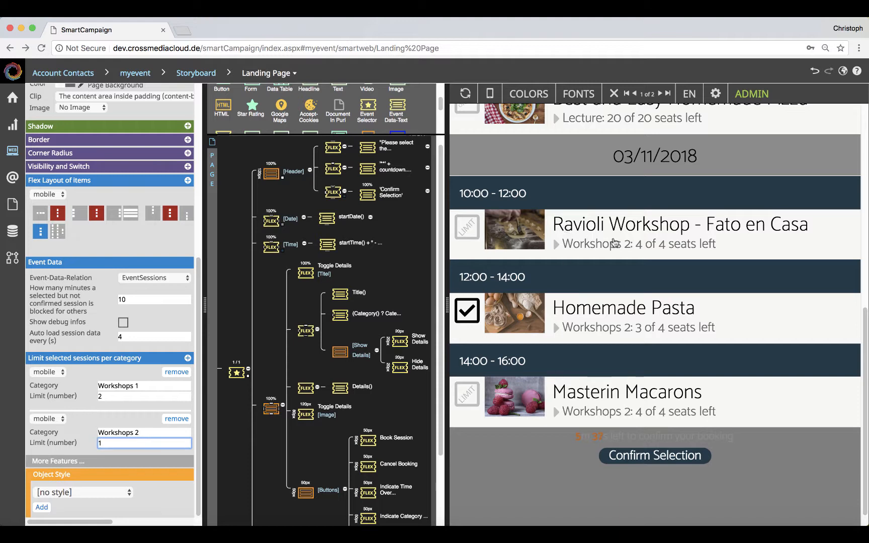
{"action": "left_click", "coordinate": [471, 315]}
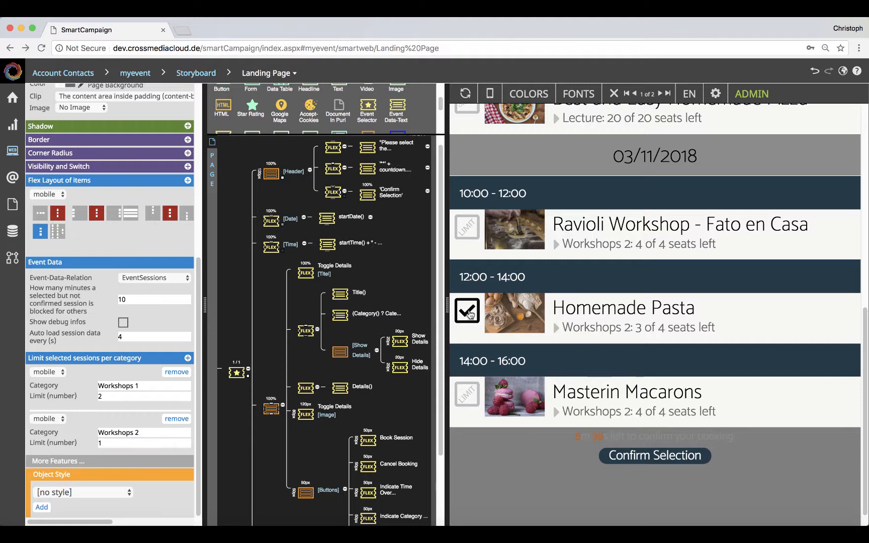
{"action": "left_click", "coordinate": [470, 314]}
{"action": "left_click", "coordinate": [467, 227]}
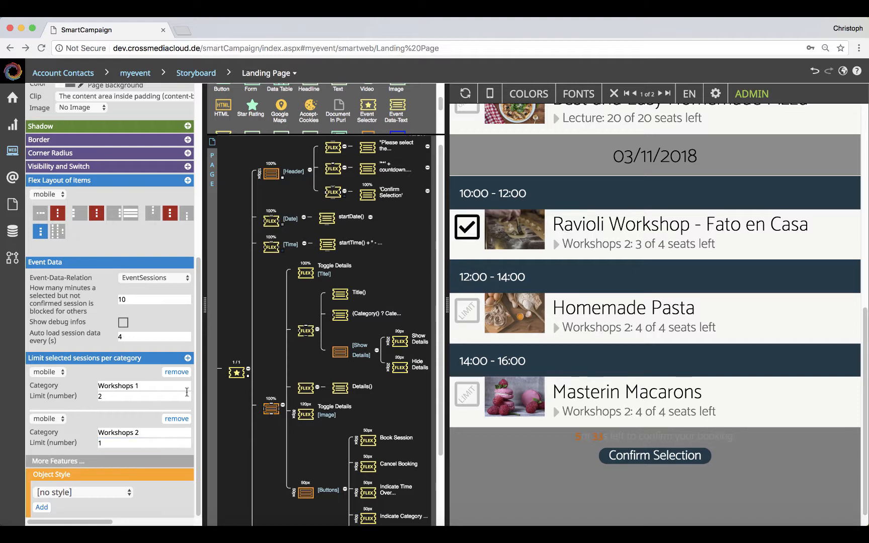
Step: Set the session limit of the Workshops 2 category to 2
{"action": "double_click", "coordinate": [99, 443]}
{"action": "type", "text": "2"}
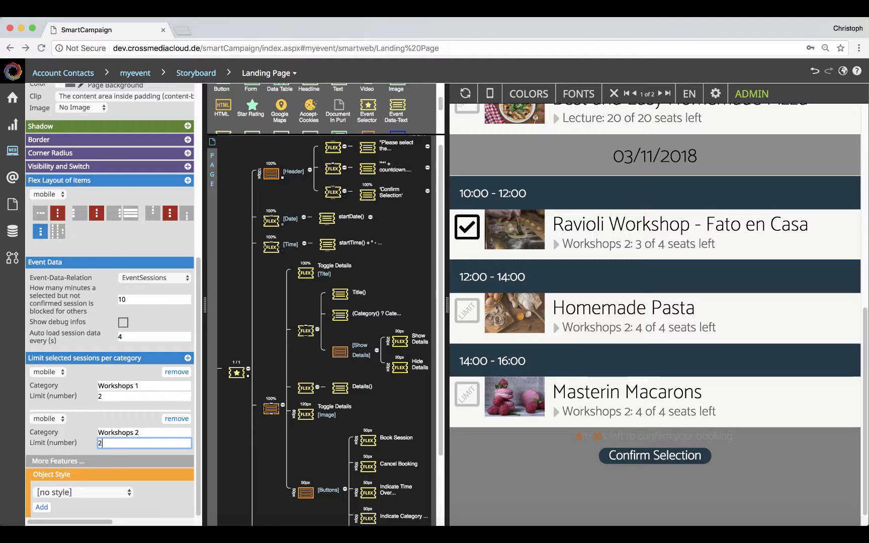
{"action": "left_click", "coordinate": [120, 412]}
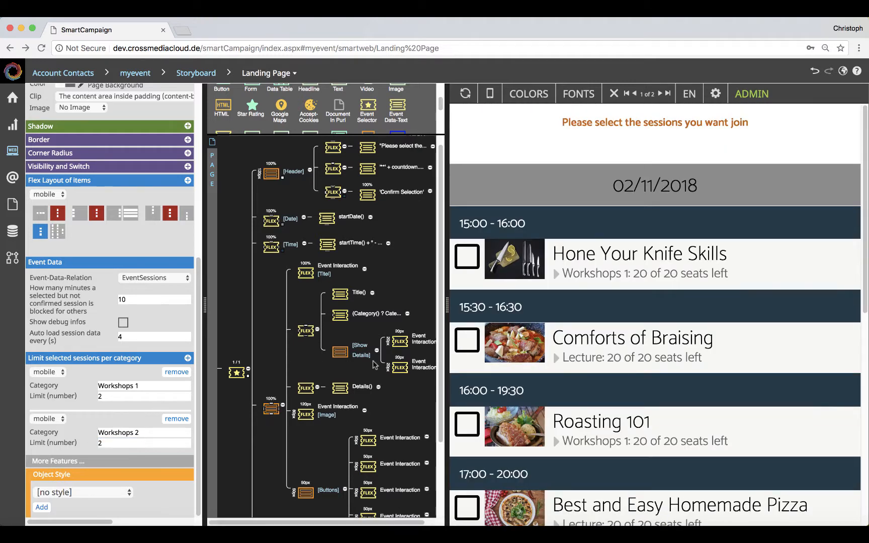
Step: Select both the Homemade Pasta and Ravioli Workshop sessions on 03/11/2018 in the page preview
{"action": "scroll", "coordinate": [541, 372], "scroll_direction": "down", "scroll_amount": 5}
{"action": "scroll", "coordinate": [541, 372], "scroll_direction": "up", "scroll_amount": 5}
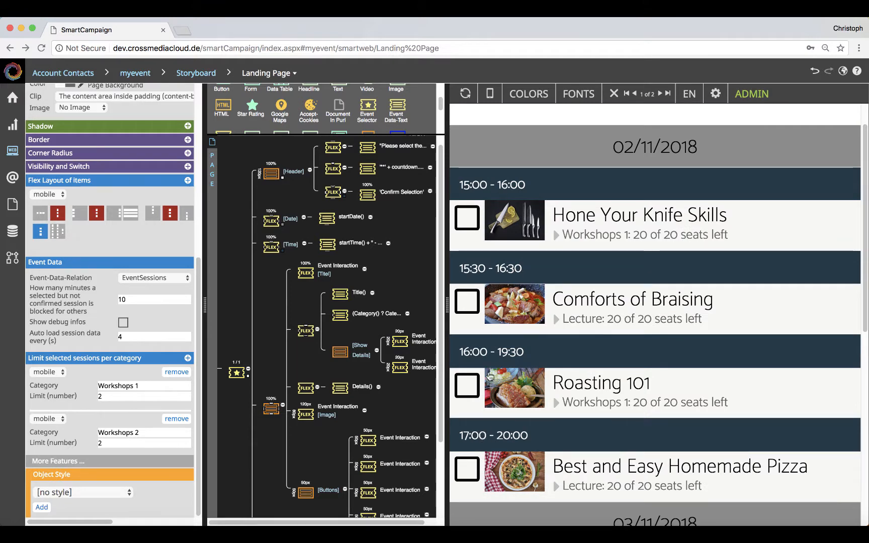
{"action": "scroll", "coordinate": [517, 389], "scroll_direction": "down", "scroll_amount": 7}
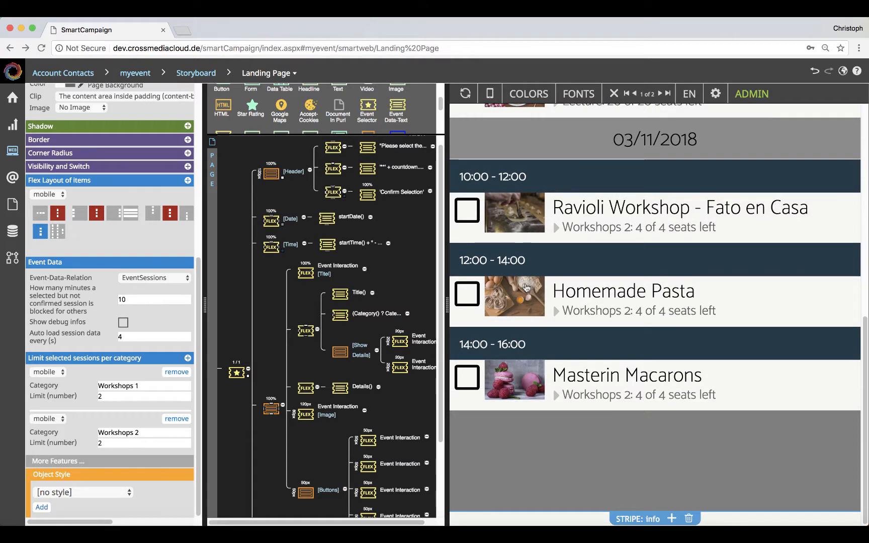
{"action": "left_click", "coordinate": [471, 301]}
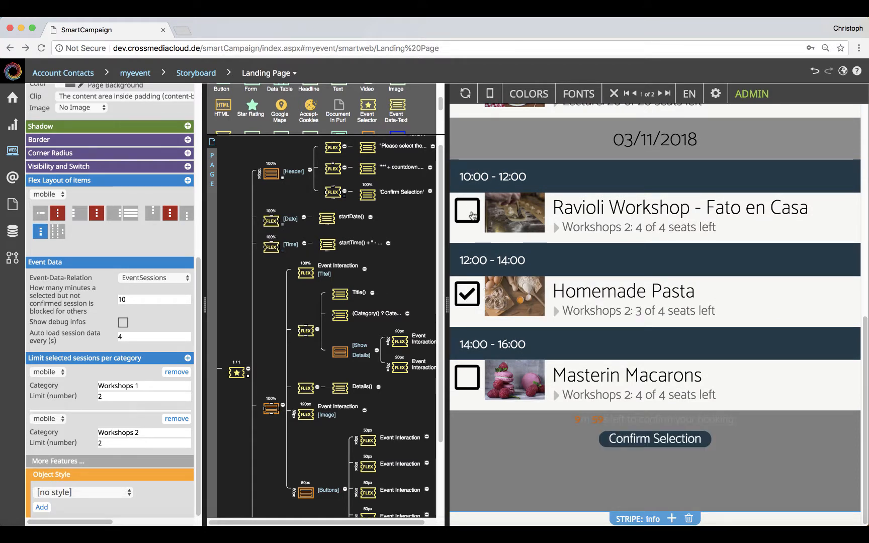
{"action": "left_click", "coordinate": [472, 217]}
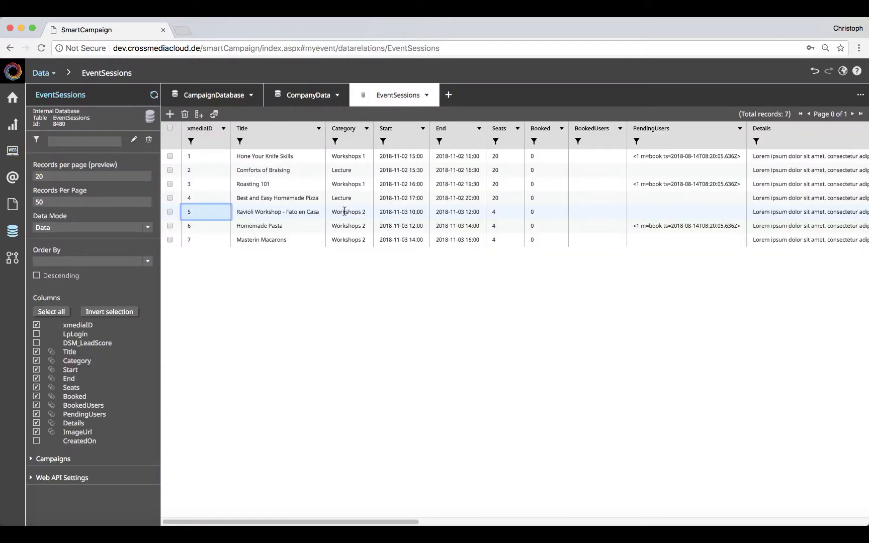
Step: Examine the Ravioli Workshop record's Start, End, Seats, Booked and BookedUsers fields in the EventSessions database
{"action": "left_click", "coordinate": [388, 211]}
{"action": "left_click", "coordinate": [463, 211]}
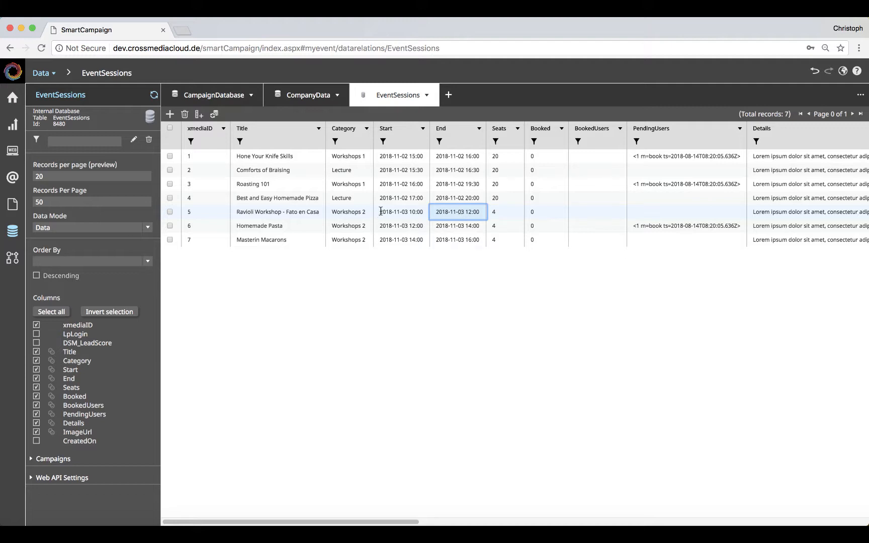
{"action": "left_click", "coordinate": [413, 212]}
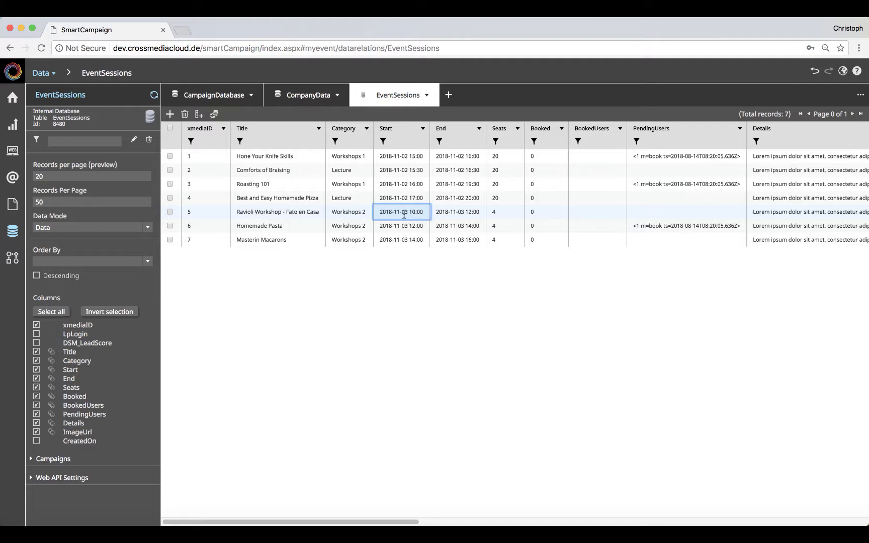
{"action": "left_click", "coordinate": [460, 211]}
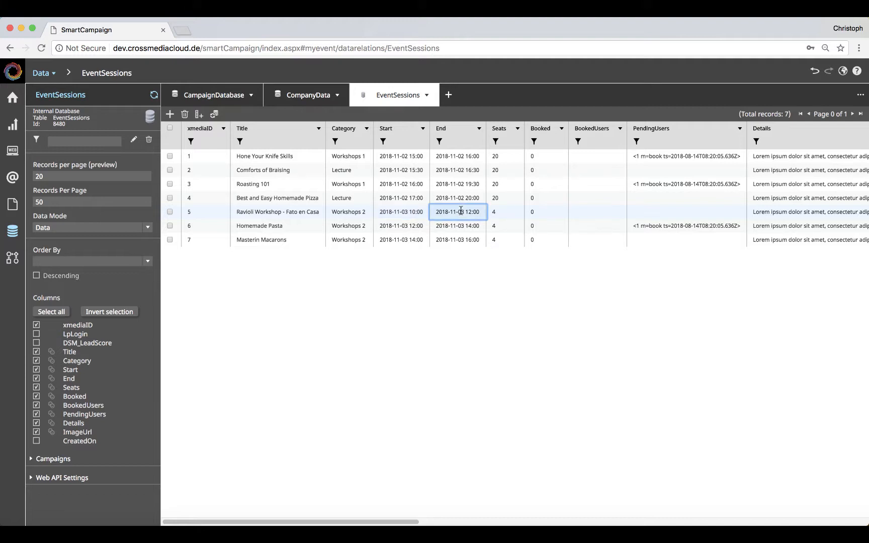
{"action": "left_click", "coordinate": [503, 214]}
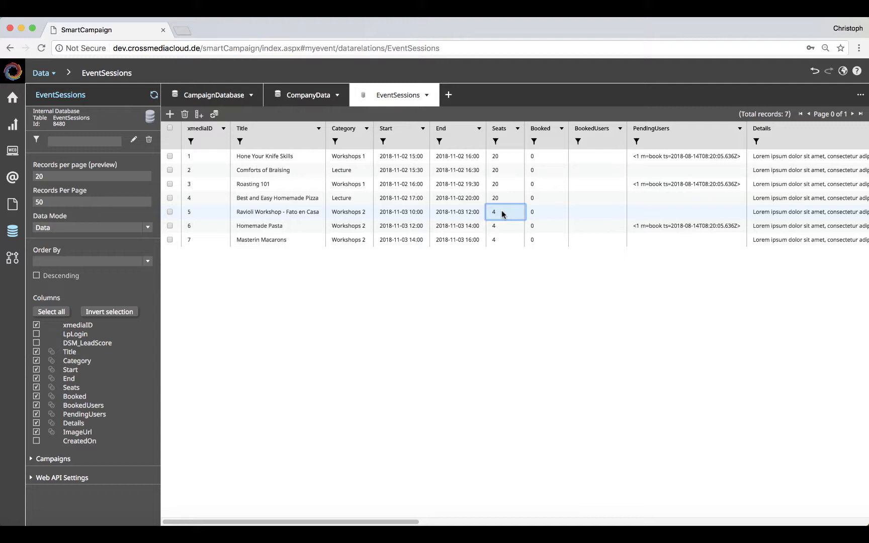
{"action": "left_click", "coordinate": [543, 211]}
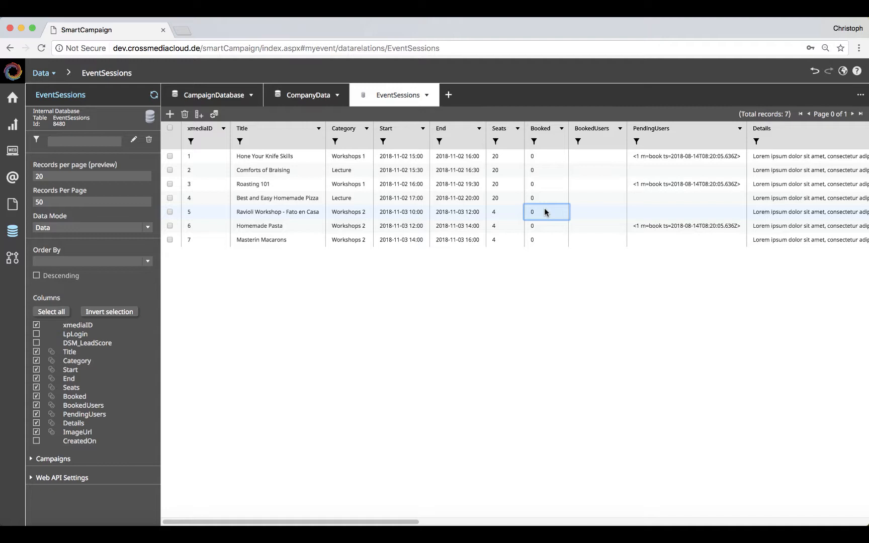
{"action": "left_click", "coordinate": [585, 211]}
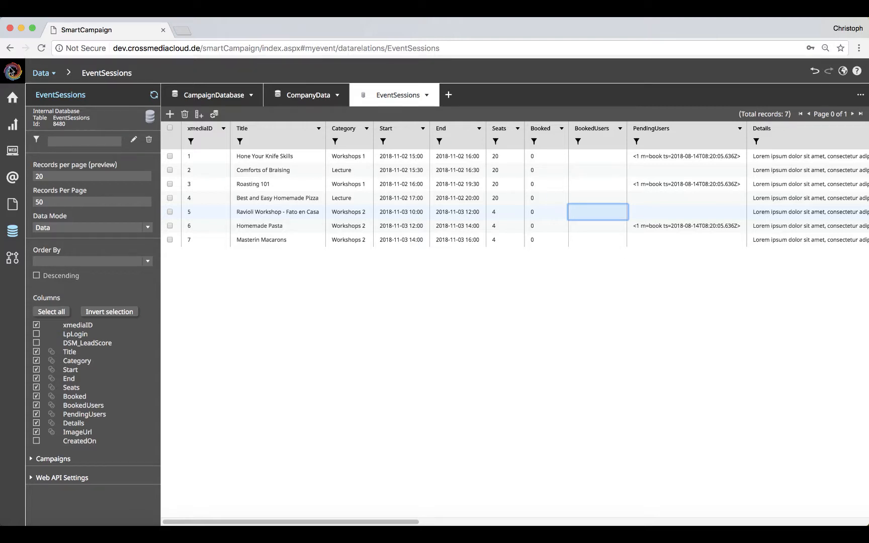
Step: Return to the landing page, select the Hone Your Knife Skills session and confirm the selection
{"action": "left_click", "coordinate": [10, 48]}
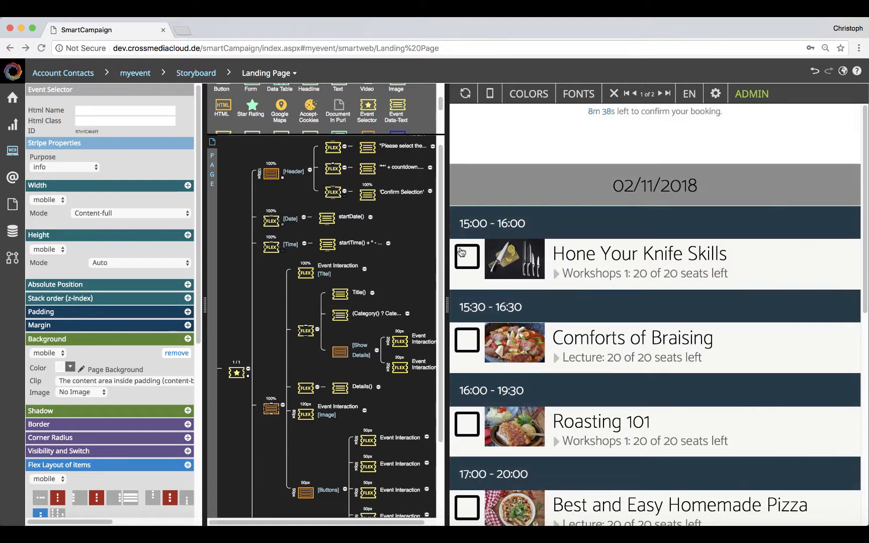
{"action": "left_click", "coordinate": [471, 257]}
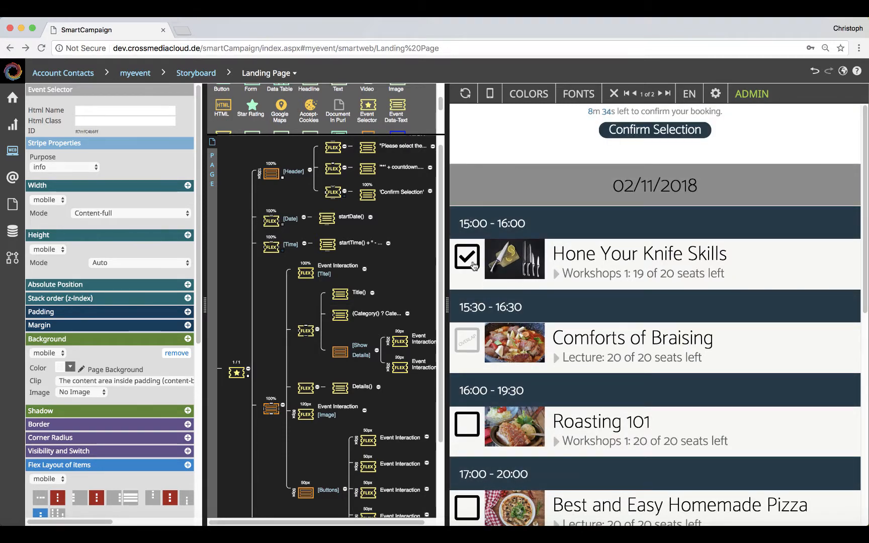
{"action": "left_click", "coordinate": [659, 131]}
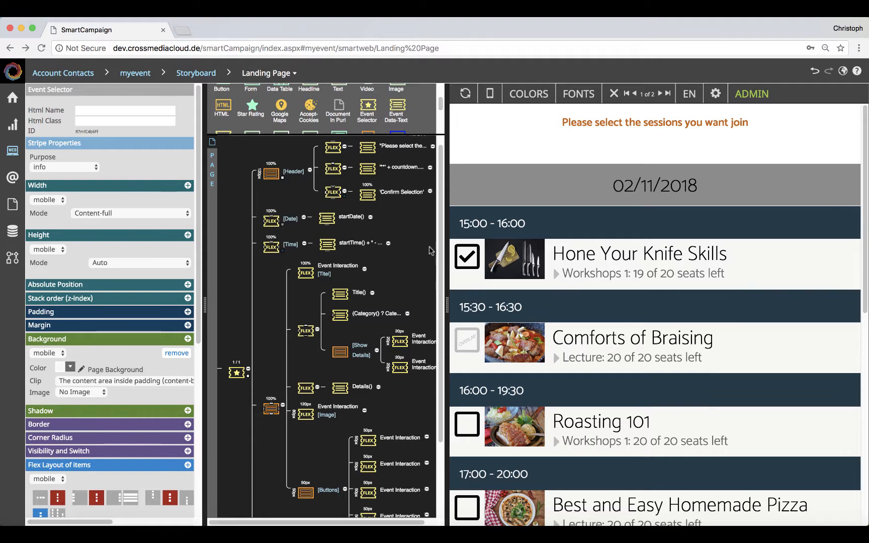
Step: Open and refresh the EventSessions database, and inspect the BookedUsers and PendingUsers fields of Hone Your Knife Skills
{"action": "left_click", "coordinate": [13, 231]}
{"action": "mouse_move", "coordinate": [119, 137]}
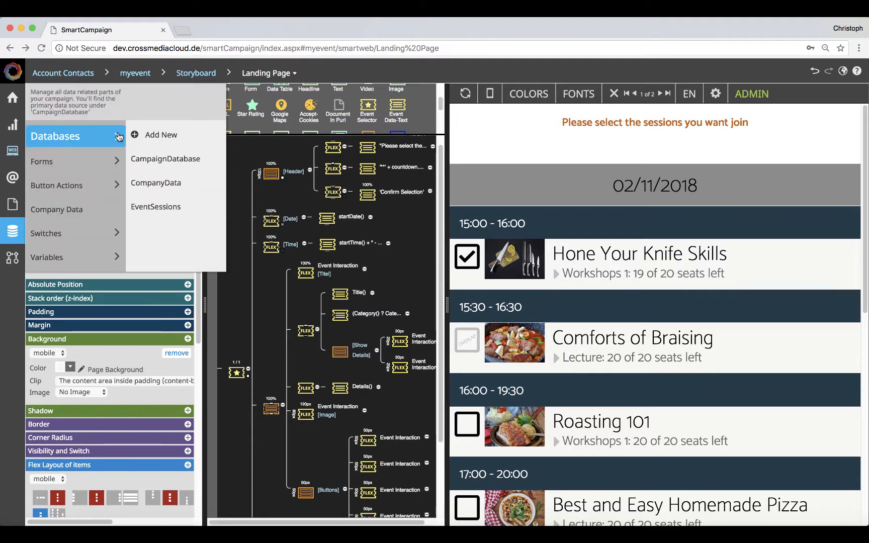
{"action": "left_click", "coordinate": [164, 207]}
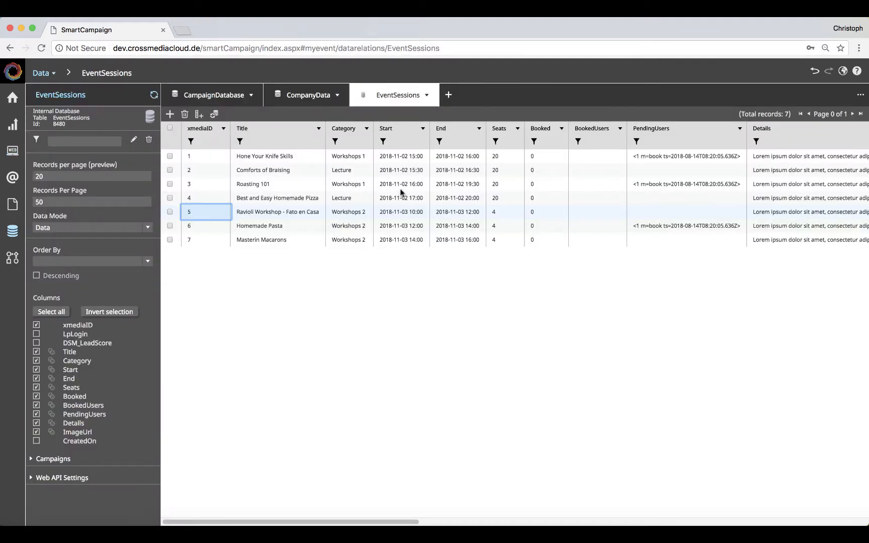
{"action": "left_click", "coordinate": [154, 95]}
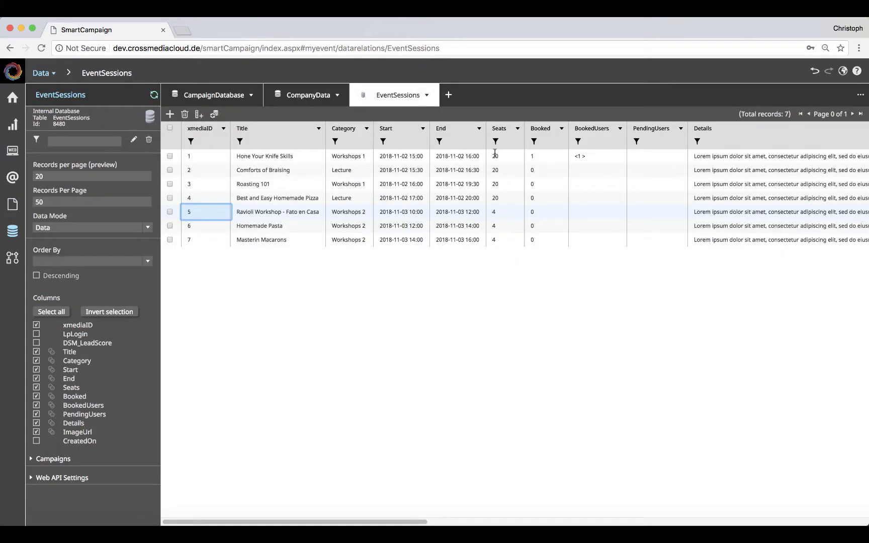
{"action": "left_click", "coordinate": [598, 159]}
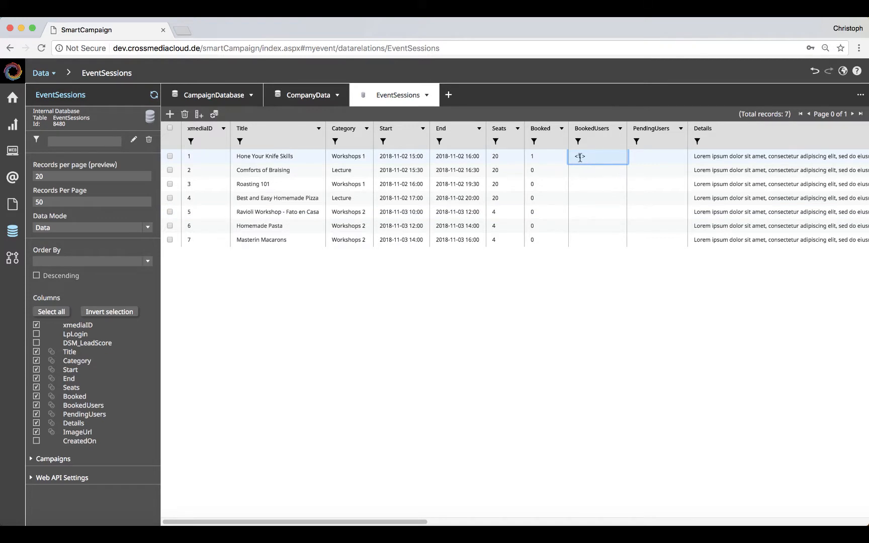
{"action": "double_click", "coordinate": [579, 157]}
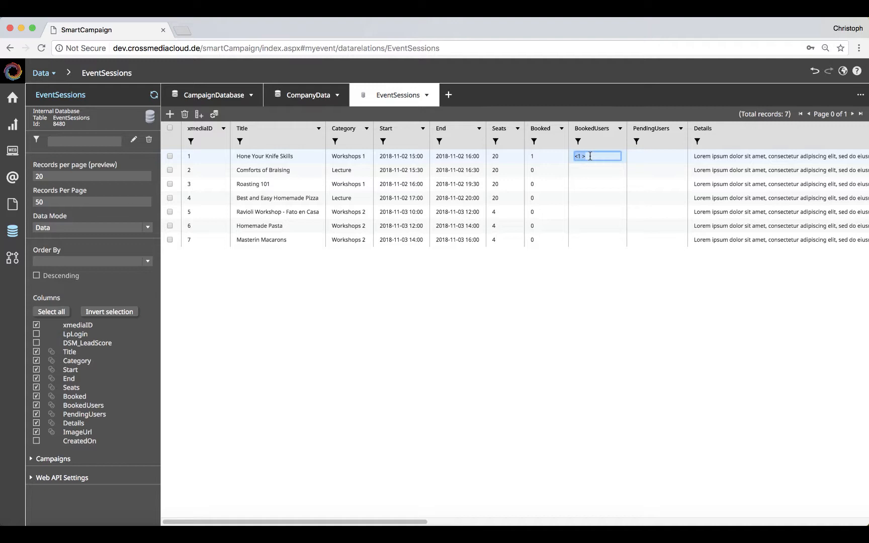
{"action": "left_click", "coordinate": [589, 156]}
{"action": "left_click", "coordinate": [650, 163]}
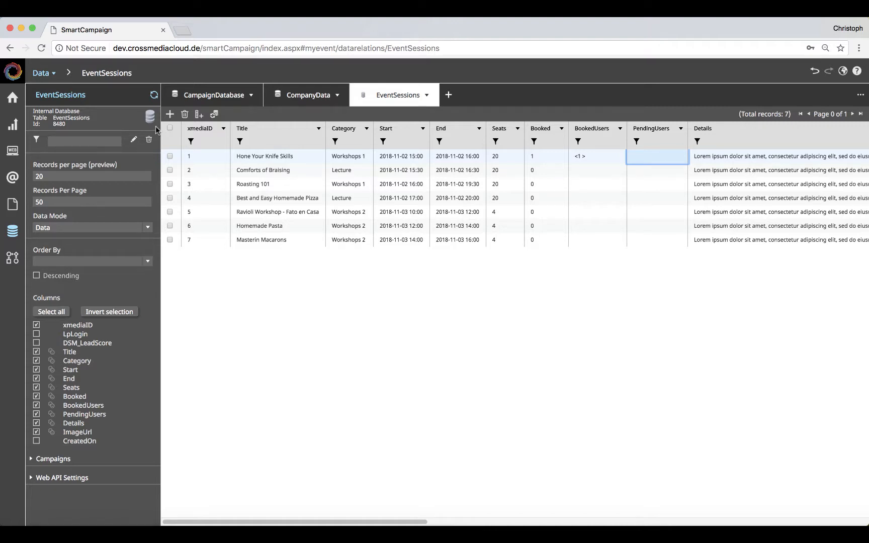
Step: Return to the landing page and select the Roasting 101 session without confirming it
{"action": "left_click", "coordinate": [10, 48]}
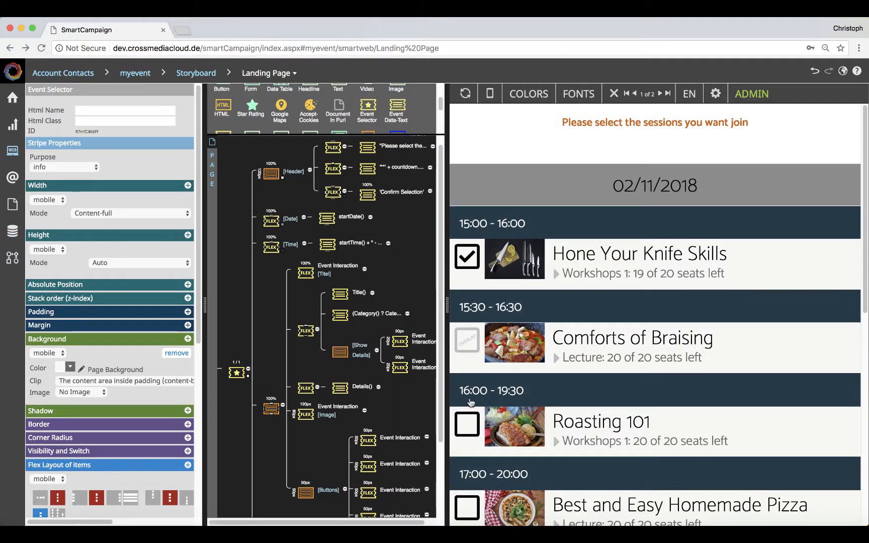
{"action": "left_click", "coordinate": [467, 424]}
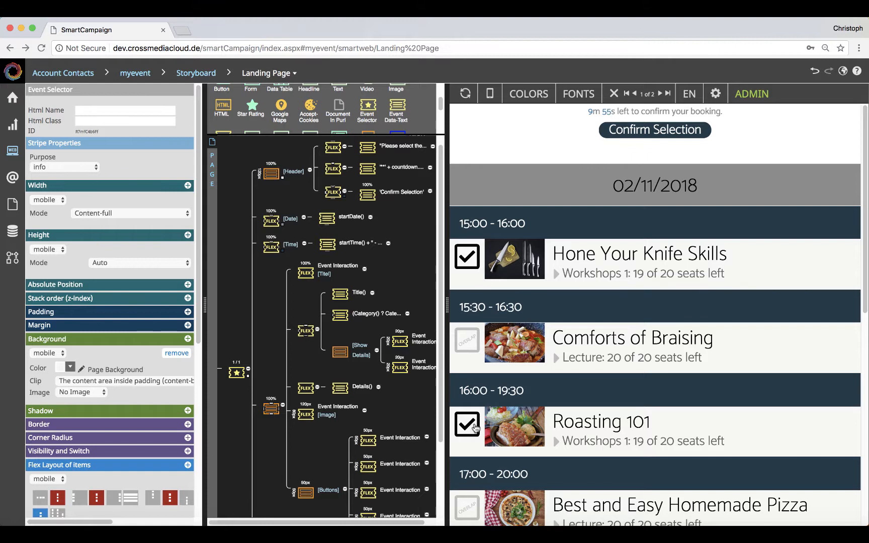
Step: Reopen and refresh the EventSessions database, and examine the PendingUsers entries and the columns through to ImageUrl
{"action": "left_click", "coordinate": [14, 231]}
{"action": "left_click", "coordinate": [151, 206]}
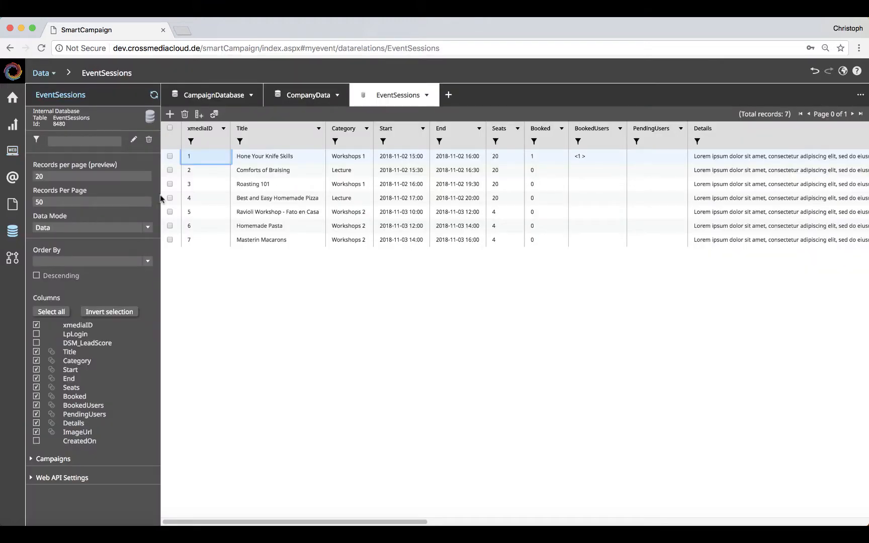
{"action": "left_click", "coordinate": [153, 95]}
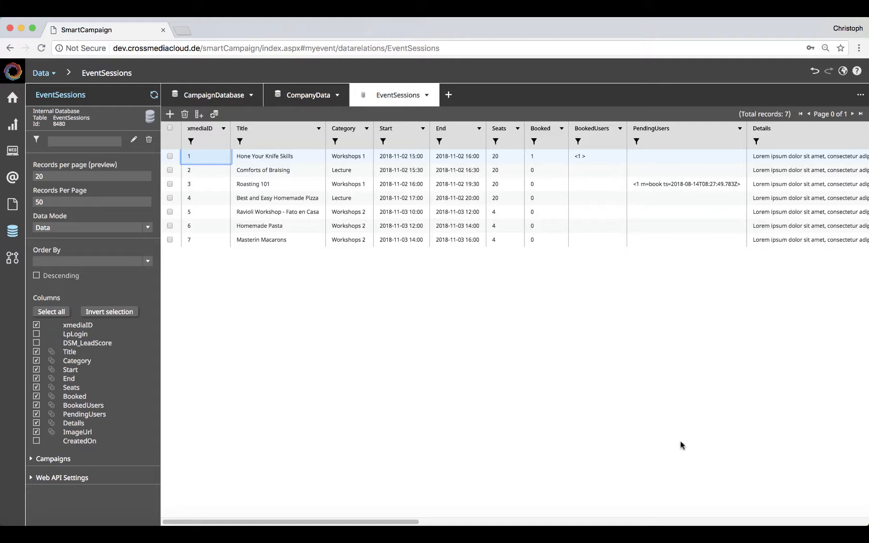
{"action": "left_click_drag", "start_coordinate": [418, 522], "coordinate": [853, 498]}
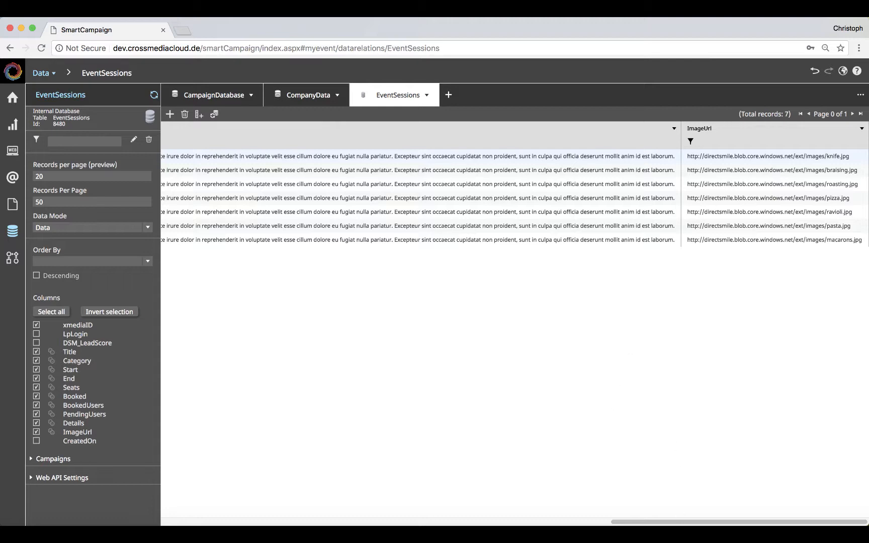
{"action": "left_click_drag", "start_coordinate": [684, 522], "coordinate": [214, 503]}
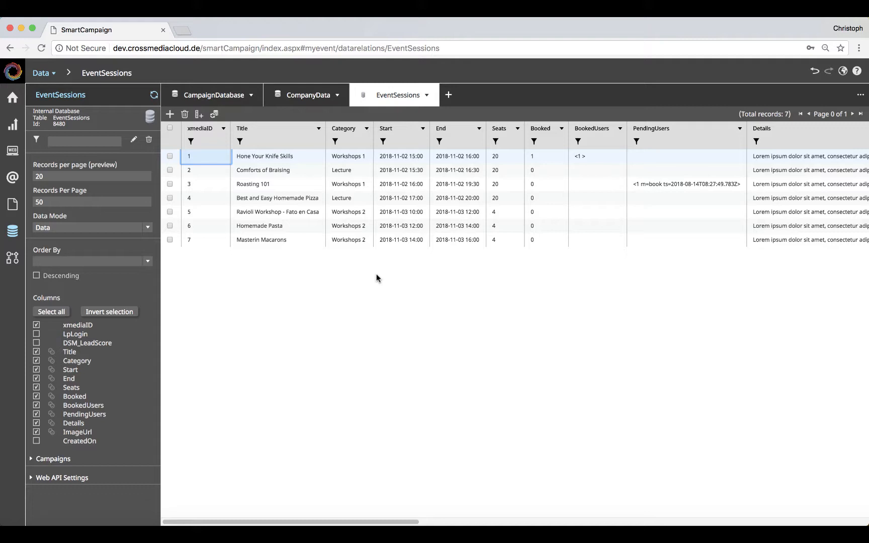
Step: Start a new EventSessions record with the title "test workshop" and the category "bla"
{"action": "left_click", "coordinate": [170, 115]}
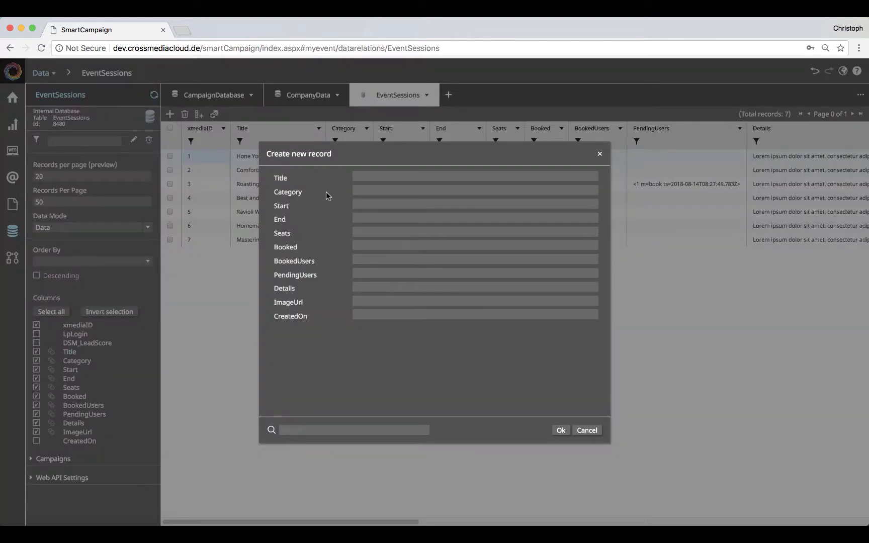
{"action": "type", "text": "test workshop"}
{"action": "left_click", "coordinate": [388, 192]}
{"action": "type", "text": "bla"}
{"action": "left_click", "coordinate": [381, 205]}
{"action": "left_click_drag", "start_coordinate": [389, 156], "coordinate": [400, 239]}
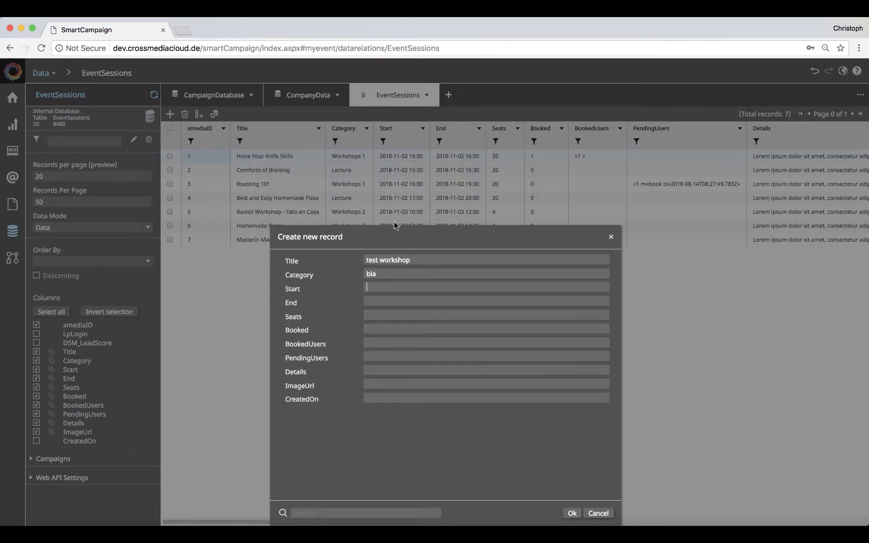
{"action": "type", "text": "2018-11-04 10:00"}
{"action": "key", "text": "super+a"}
{"action": "key", "text": "super+c"}
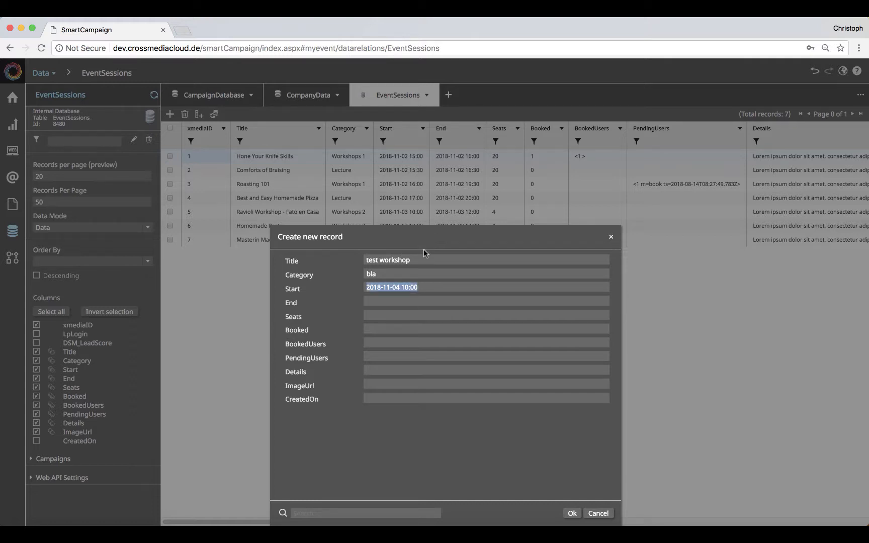
{"action": "left_click", "coordinate": [395, 302]}
{"action": "key", "text": "super+v"}
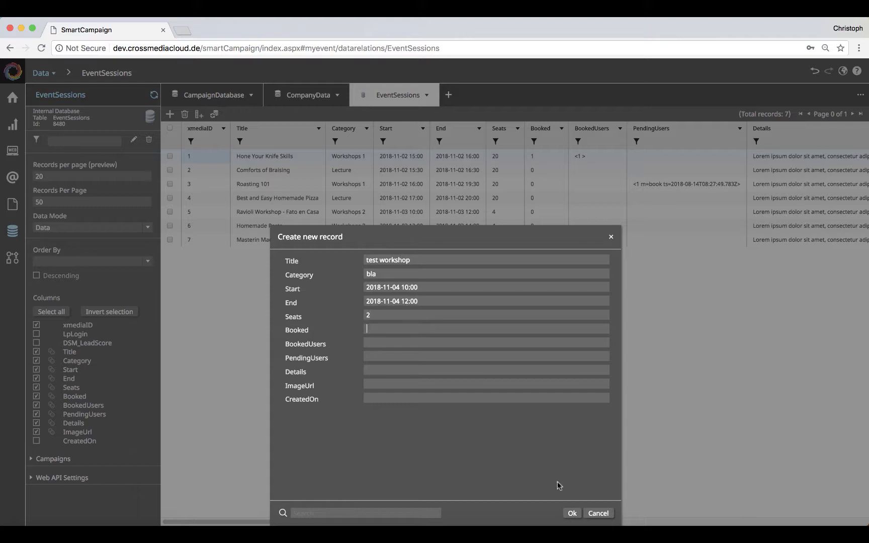
Step: Save the new session record, then return to the landing page and refresh its preview to find the test workshop entry
{"action": "left_click", "coordinate": [572, 513]}
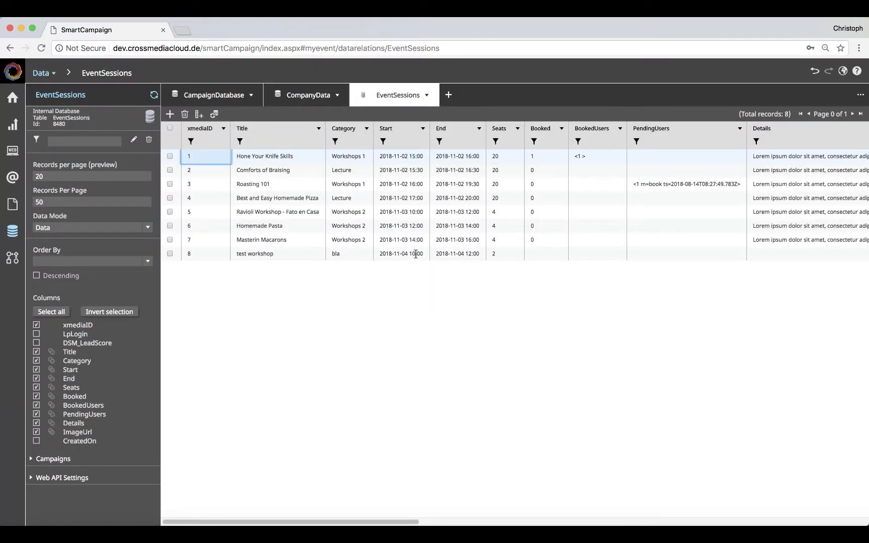
{"action": "left_click", "coordinate": [13, 97]}
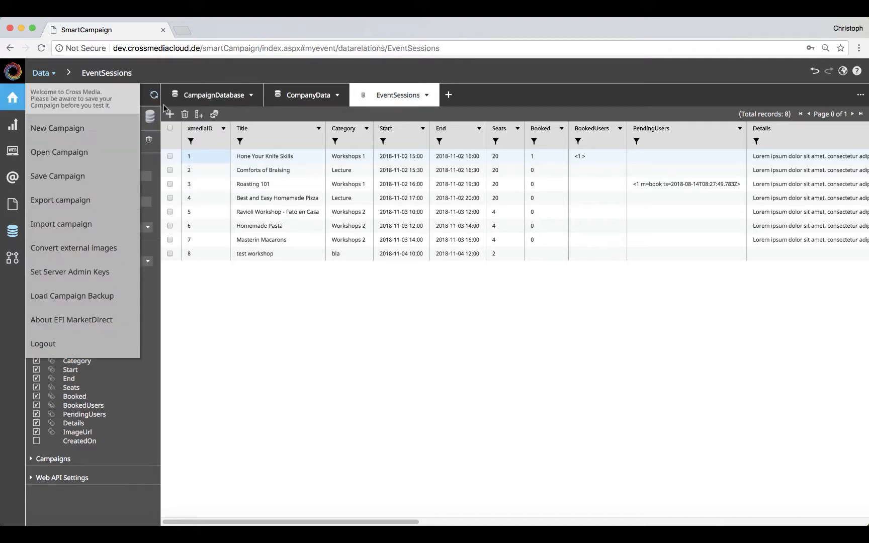
{"action": "left_click", "coordinate": [9, 48]}
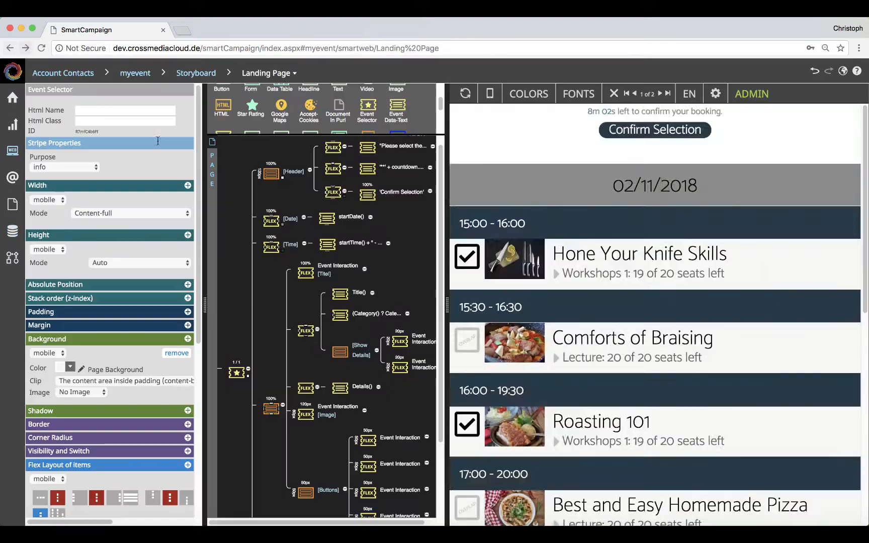
{"action": "left_click", "coordinate": [465, 94]}
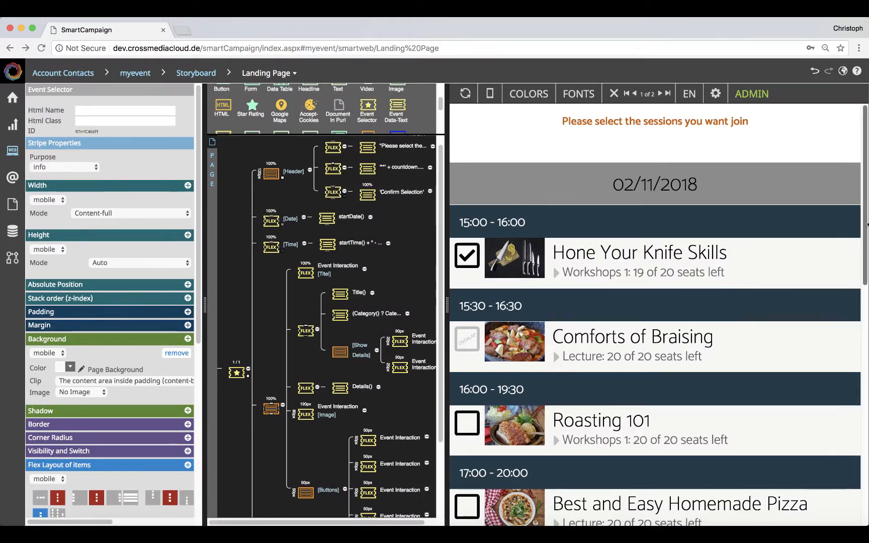
{"action": "scroll", "coordinate": [709, 284], "scroll_direction": "down", "scroll_amount": 10}
{"action": "scroll", "coordinate": [659, 304], "scroll_direction": "down", "scroll_amount": 2}
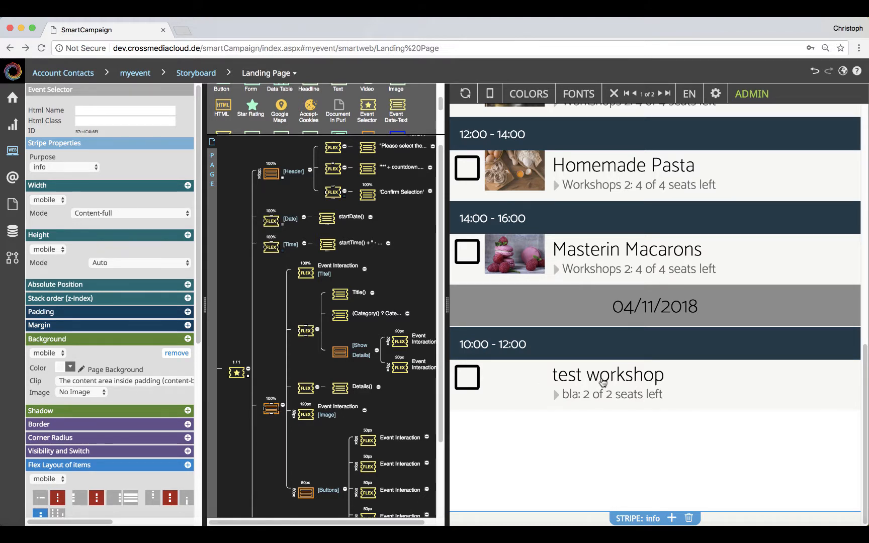
Step: Expand and collapse the details of the test workshop and Masterin Macarons sessions in the preview
{"action": "left_click", "coordinate": [604, 379]}
{"action": "left_click", "coordinate": [603, 380]}
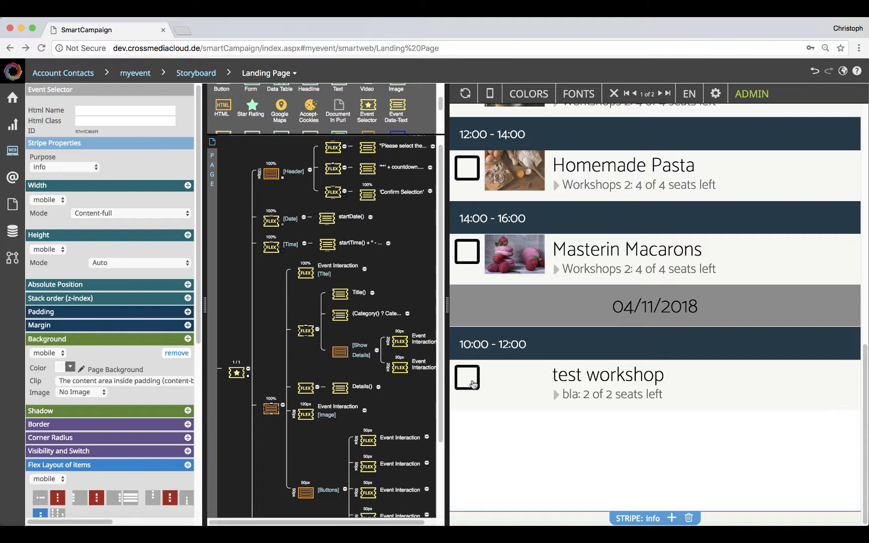
{"action": "left_click", "coordinate": [596, 377]}
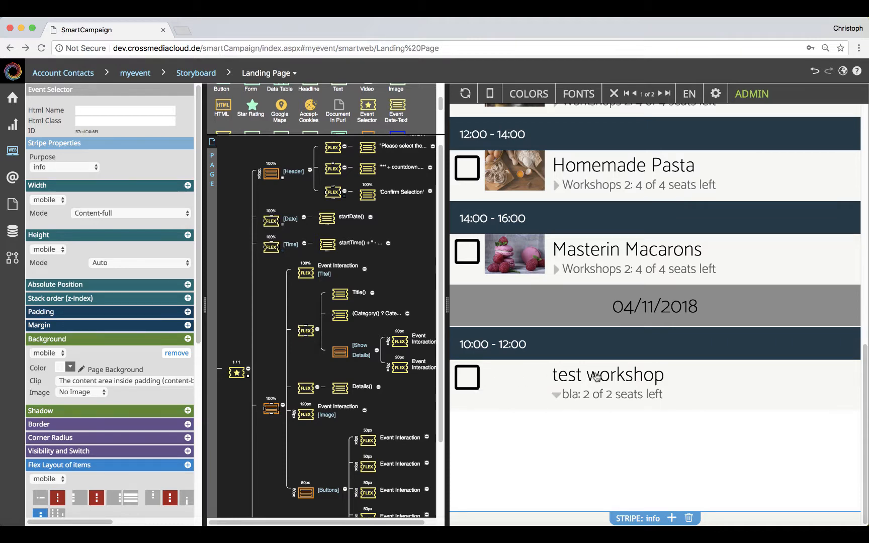
{"action": "left_click", "coordinate": [595, 377]}
{"action": "left_click", "coordinate": [601, 248]}
{"action": "left_click", "coordinate": [601, 248]}
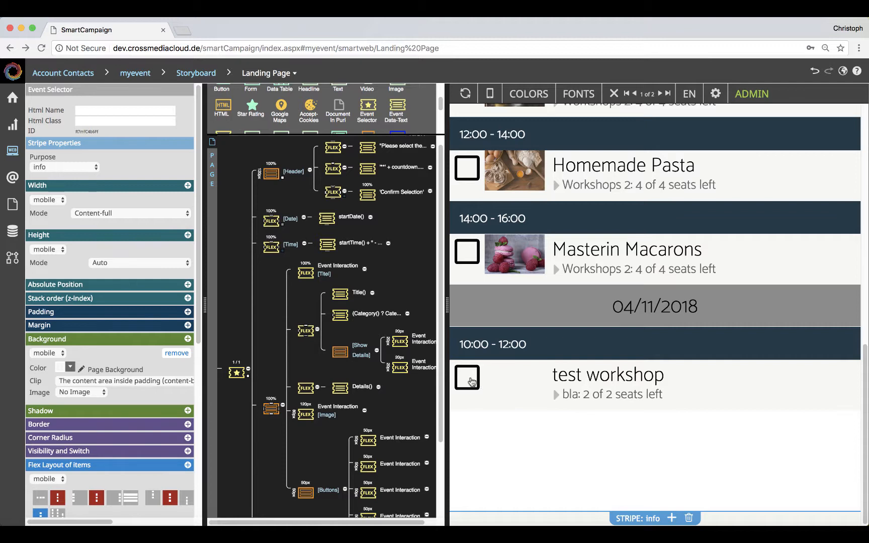
Step: Select the test workshop session on the landing page and confirm the selection
{"action": "left_click", "coordinate": [471, 382]}
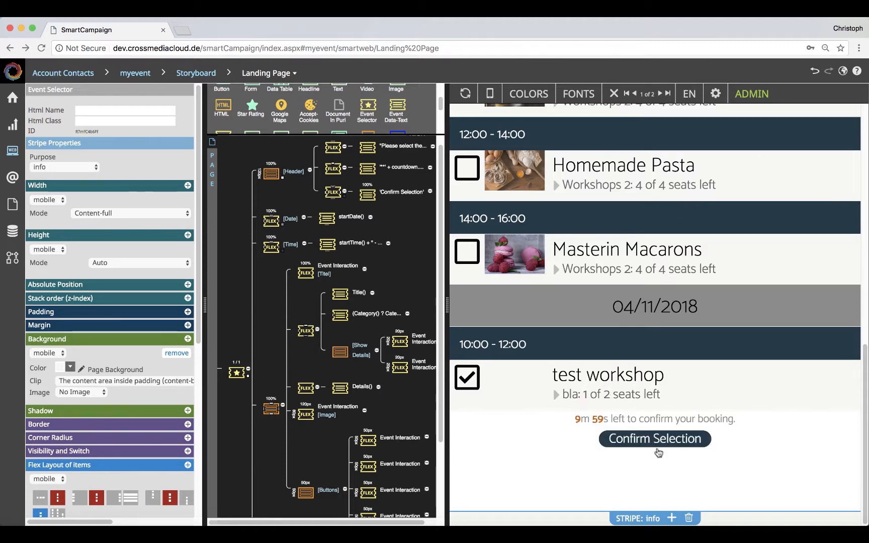
{"action": "left_click", "coordinate": [656, 444]}
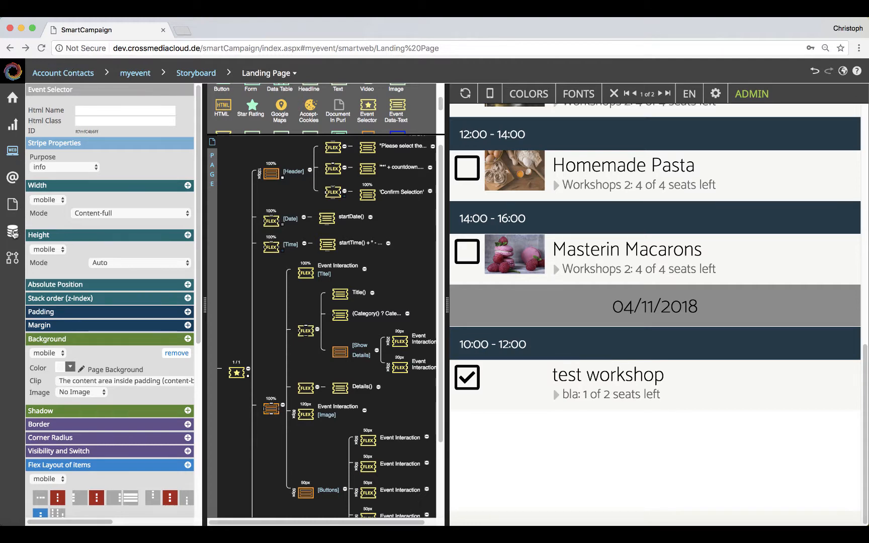
Step: Reopen and refresh the EventSessions database to check the booking entries of the test workshop record
{"action": "left_click", "coordinate": [13, 232]}
{"action": "left_click", "coordinate": [202, 208]}
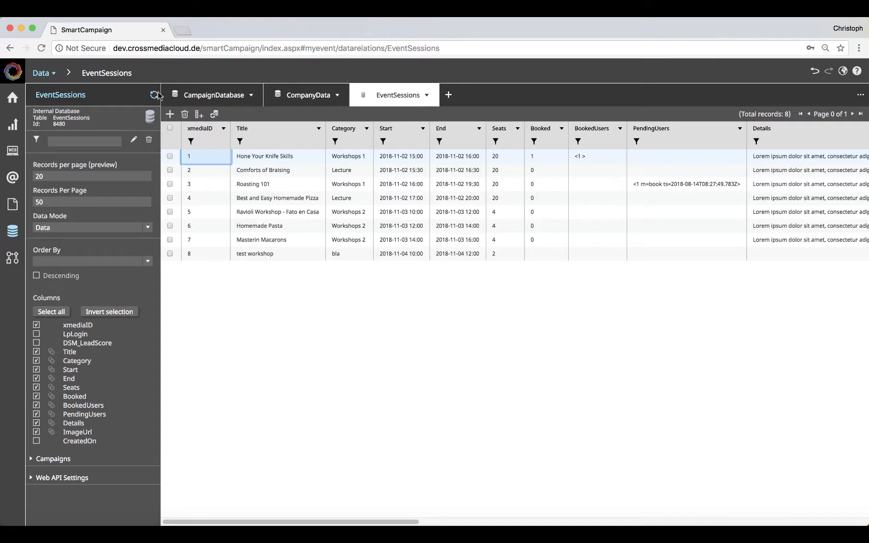
{"action": "left_click", "coordinate": [155, 94]}
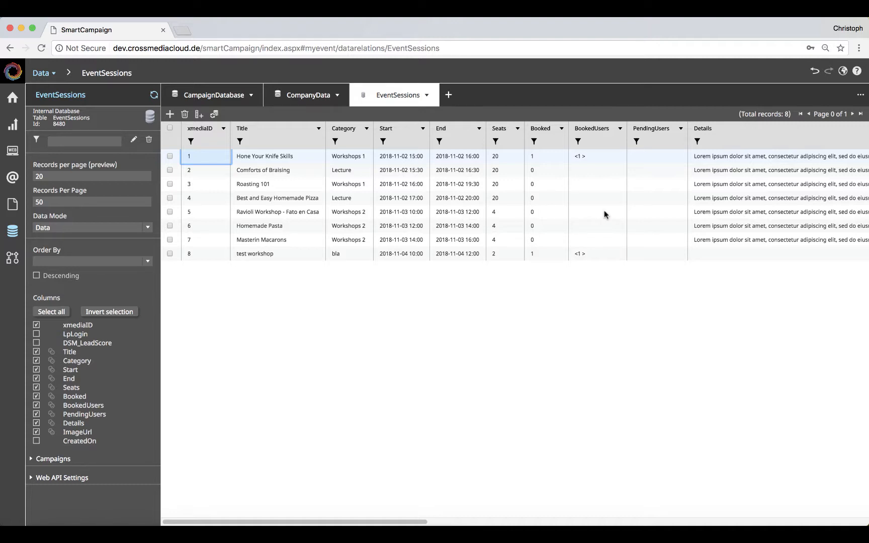
Step: Create a new contact record in the CampaignDatabase, filling in only its FirstName and LastName
{"action": "left_click", "coordinate": [16, 235]}
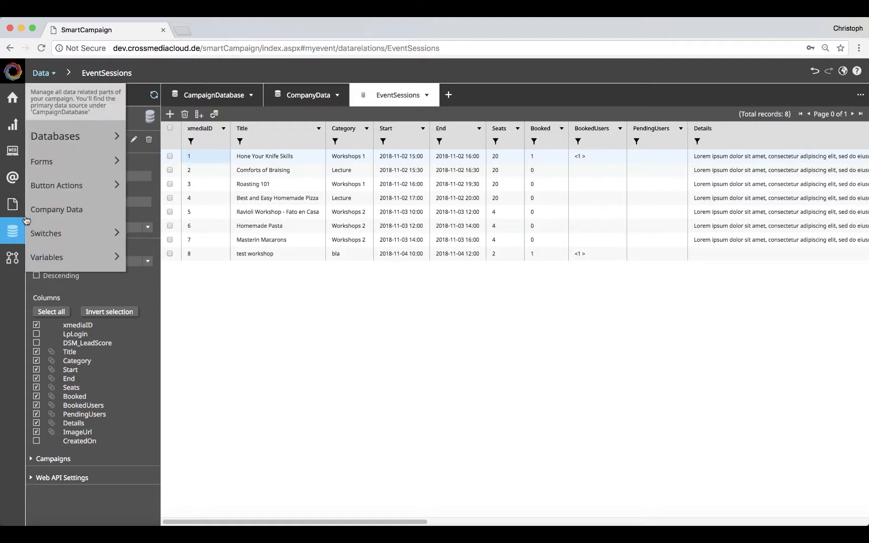
{"action": "mouse_move", "coordinate": [83, 125]}
{"action": "left_click", "coordinate": [161, 159]}
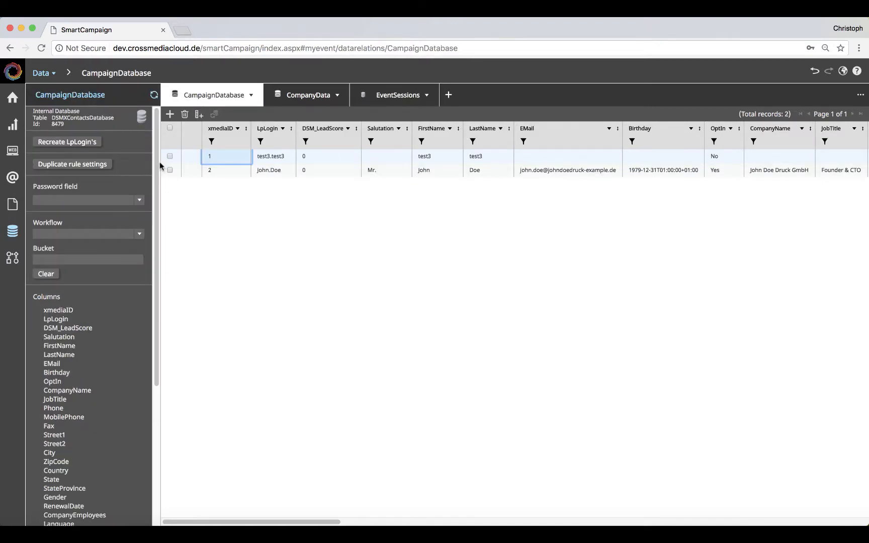
{"action": "left_click", "coordinate": [294, 171]}
{"action": "left_click", "coordinate": [171, 115]}
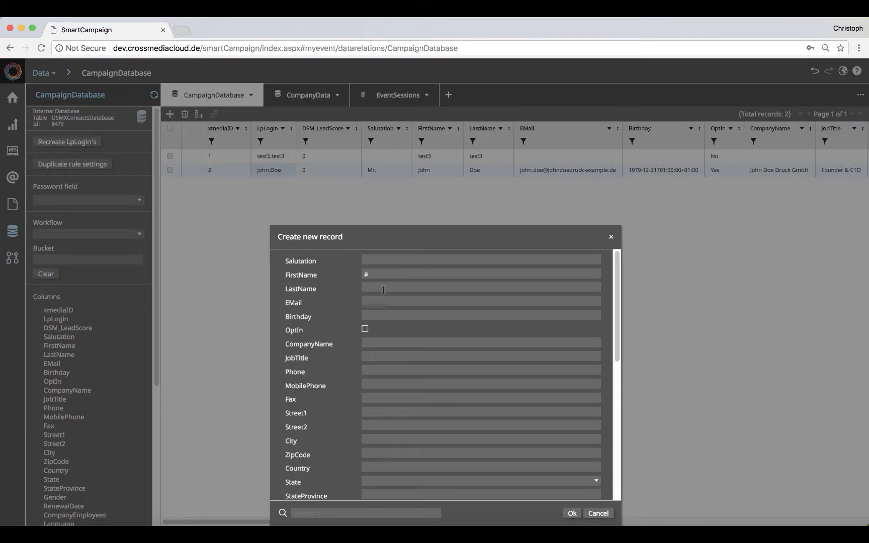
{"action": "left_click", "coordinate": [572, 513]}
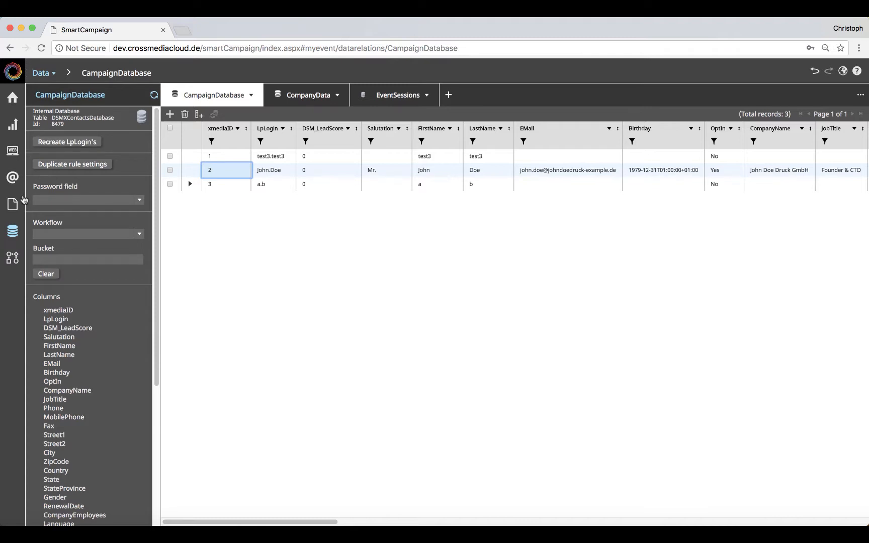
Step: Reopen the landing page and insert a Group above the Event Selector in the info stripe, with a Headline inside it
{"action": "left_click", "coordinate": [12, 151]}
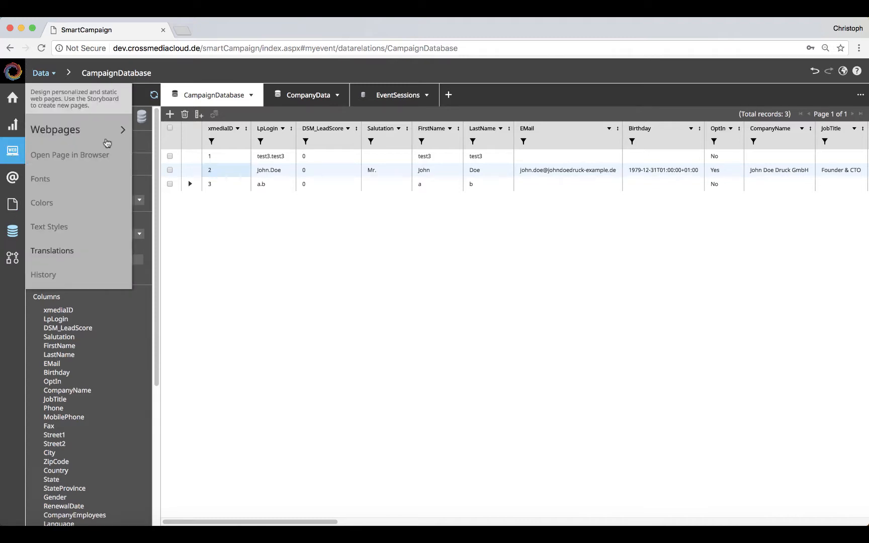
{"action": "mouse_move", "coordinate": [89, 130]}
{"action": "left_click", "coordinate": [159, 200]}
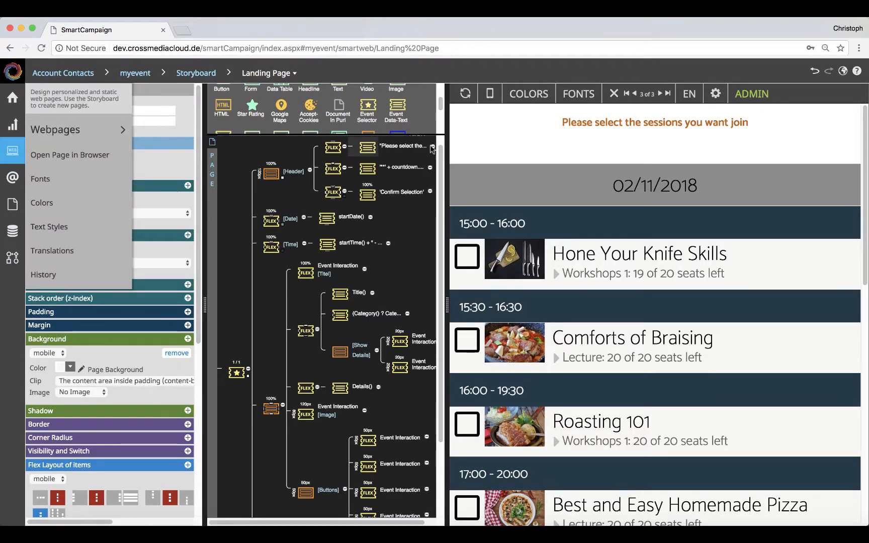
{"action": "scroll", "coordinate": [302, 108], "scroll_direction": "up", "scroll_amount": 2}
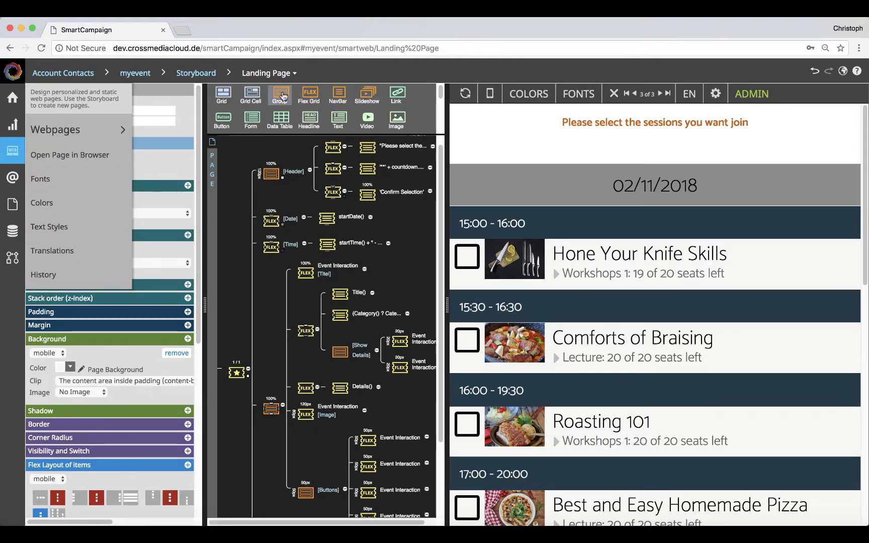
{"action": "left_click_drag", "start_coordinate": [281, 95], "coordinate": [280, 182]}
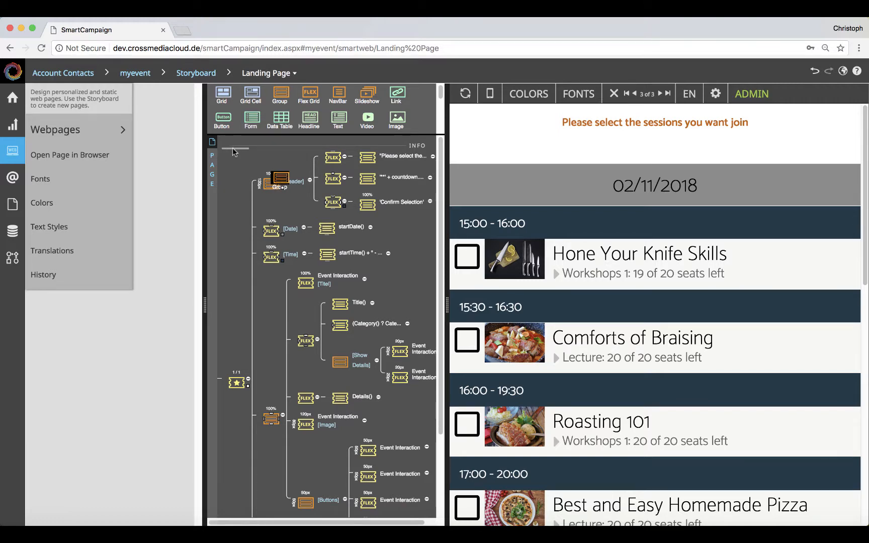
{"action": "left_click_drag", "start_coordinate": [232, 151], "coordinate": [235, 151]}
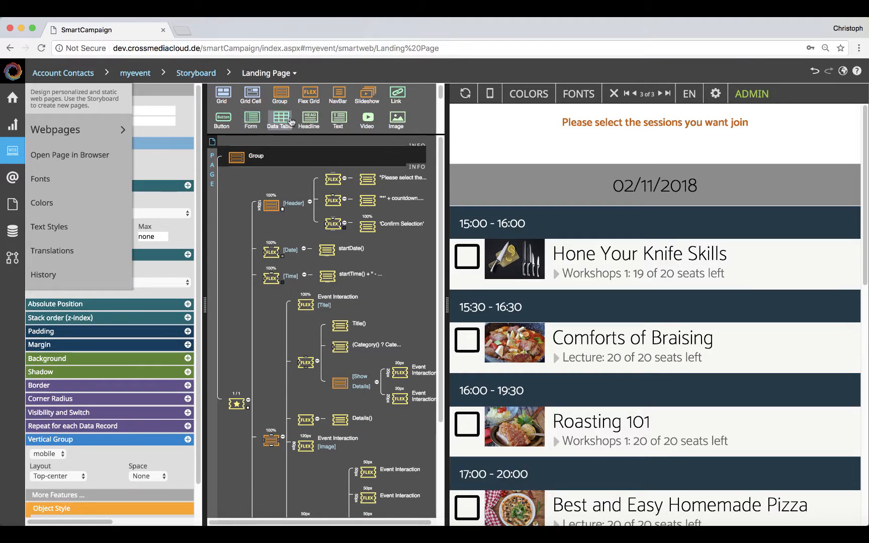
{"action": "left_click_drag", "start_coordinate": [308, 121], "coordinate": [245, 161]}
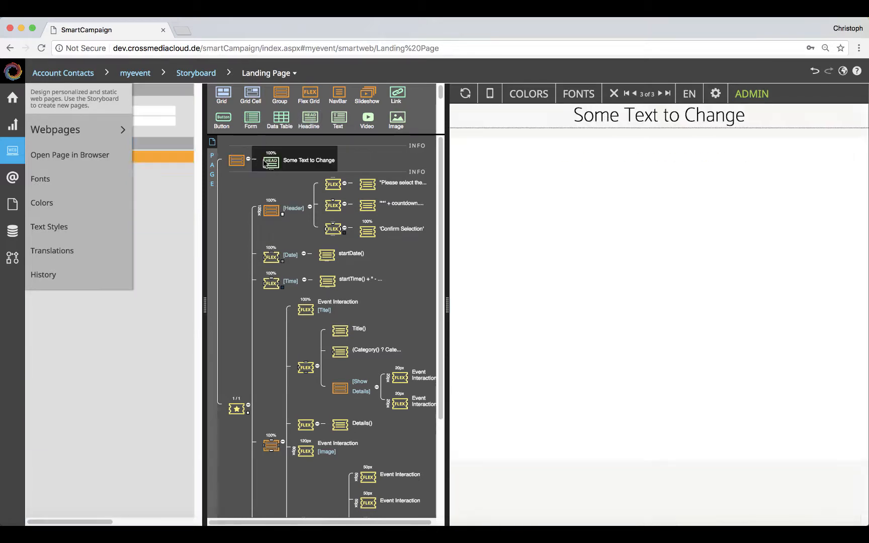
Step: Replace the headline's text with the FirstName field from the CampaignDatabase and preview it with contact data
{"action": "left_click", "coordinate": [625, 116]}
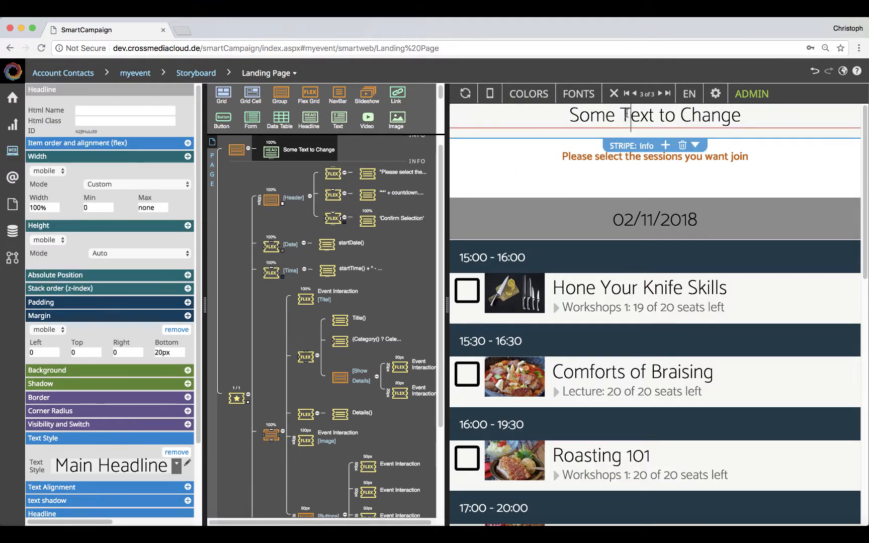
{"action": "key", "text": "super+a"}
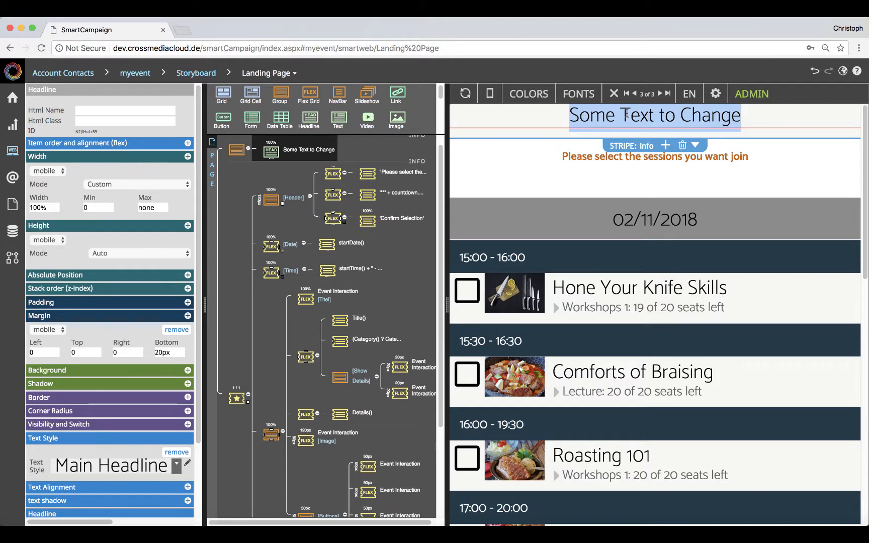
{"action": "key", "text": "BackSpace"}
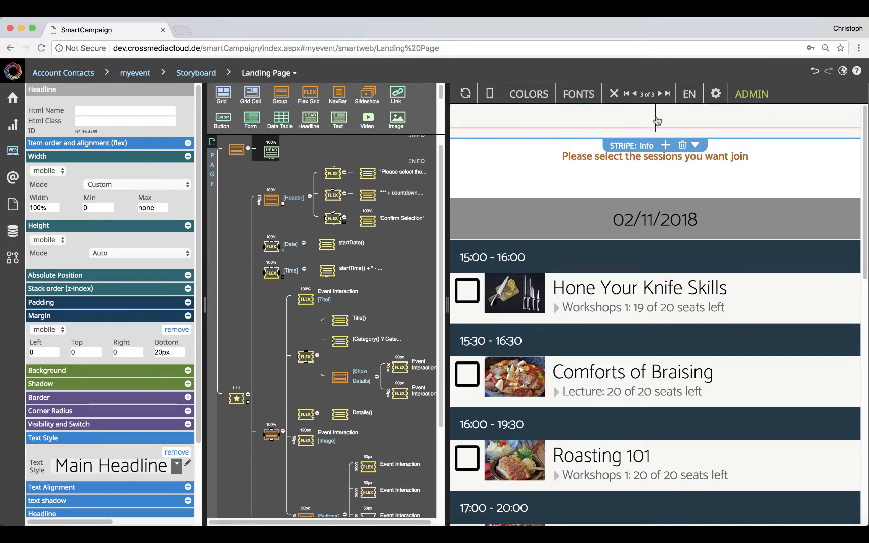
{"action": "right_click", "coordinate": [657, 121]}
{"action": "mouse_move", "coordinate": [674, 151]}
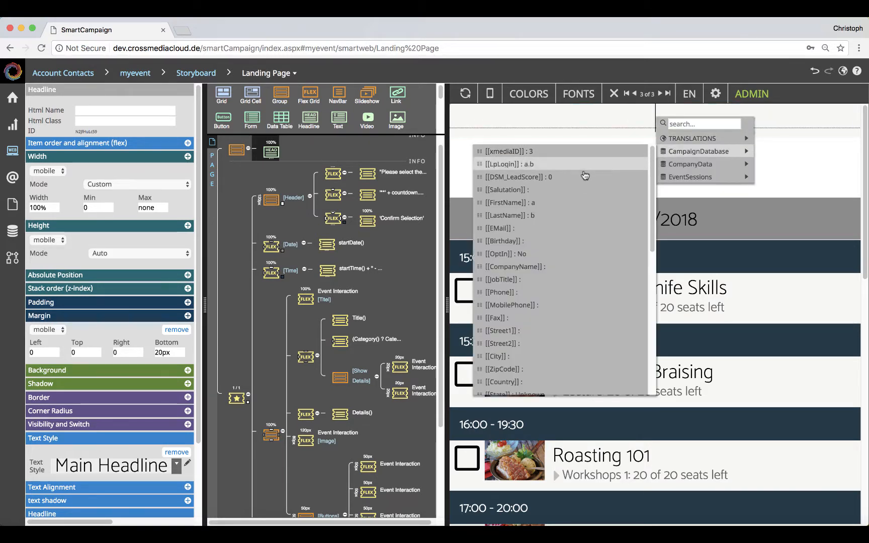
{"action": "left_click", "coordinate": [558, 203]}
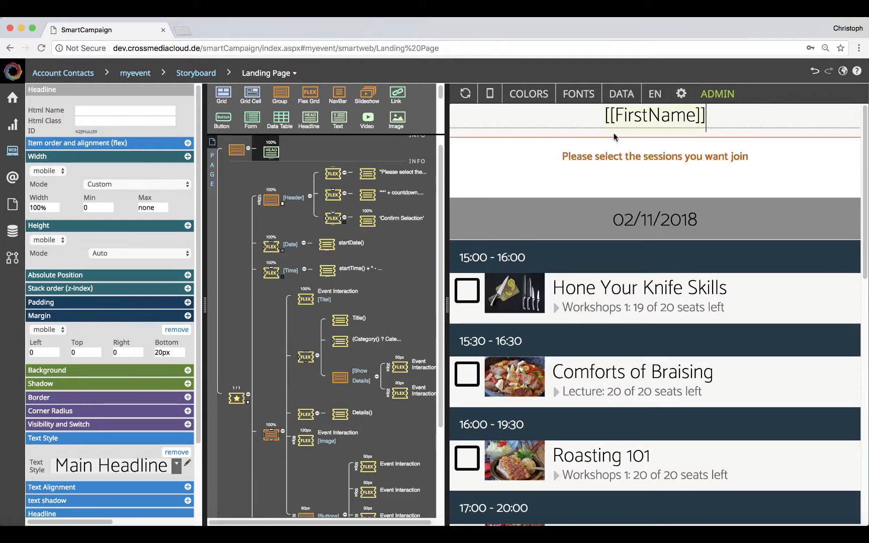
{"action": "left_click", "coordinate": [627, 95]}
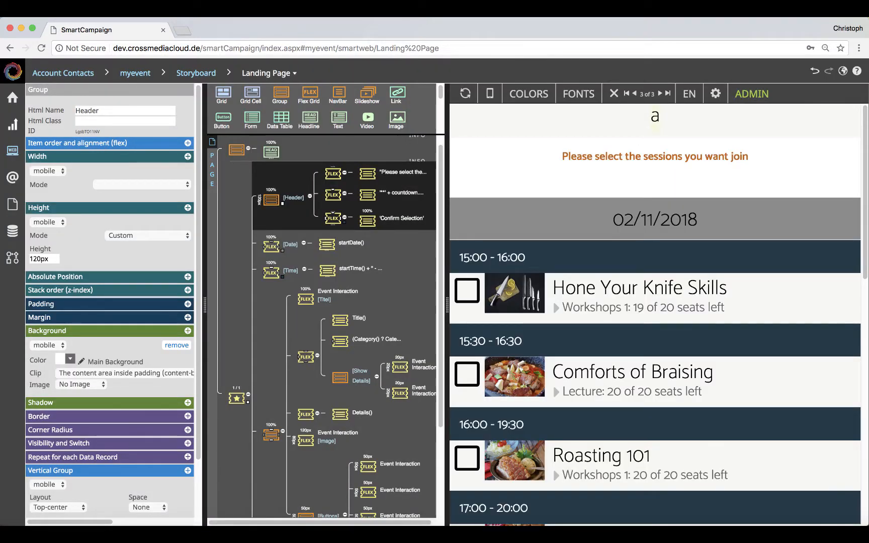
Step: Save the campaign and open the landing page in the browser for the new contact, declining the additional save
{"action": "left_click", "coordinate": [13, 103]}
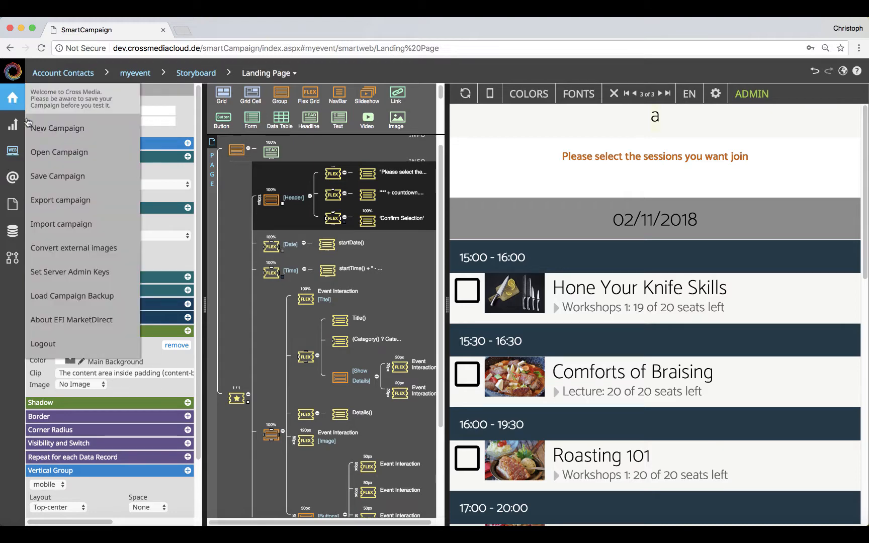
{"action": "left_click", "coordinate": [37, 176]}
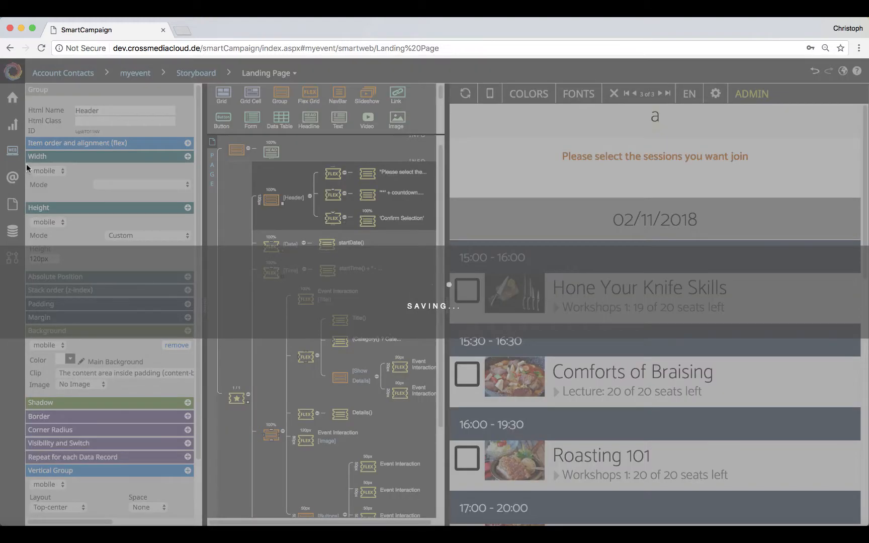
{"action": "left_click", "coordinate": [13, 152]}
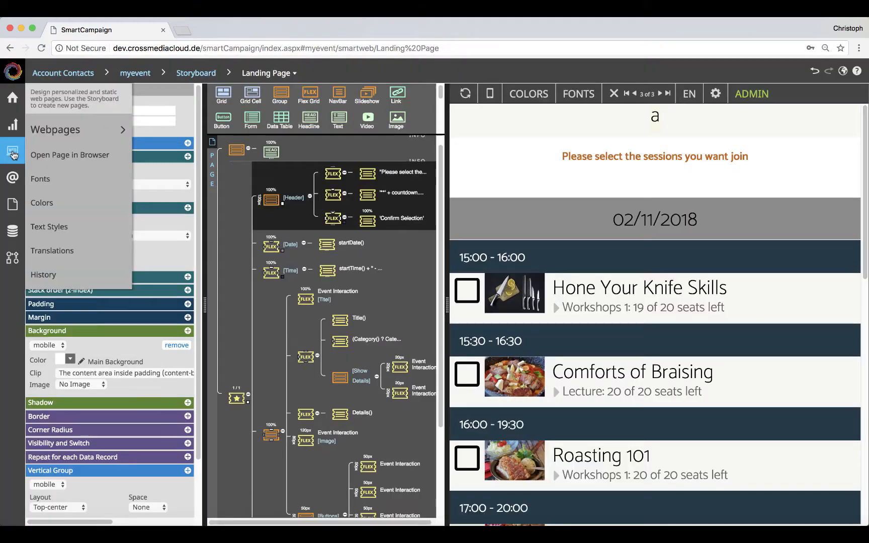
{"action": "left_click", "coordinate": [39, 155]}
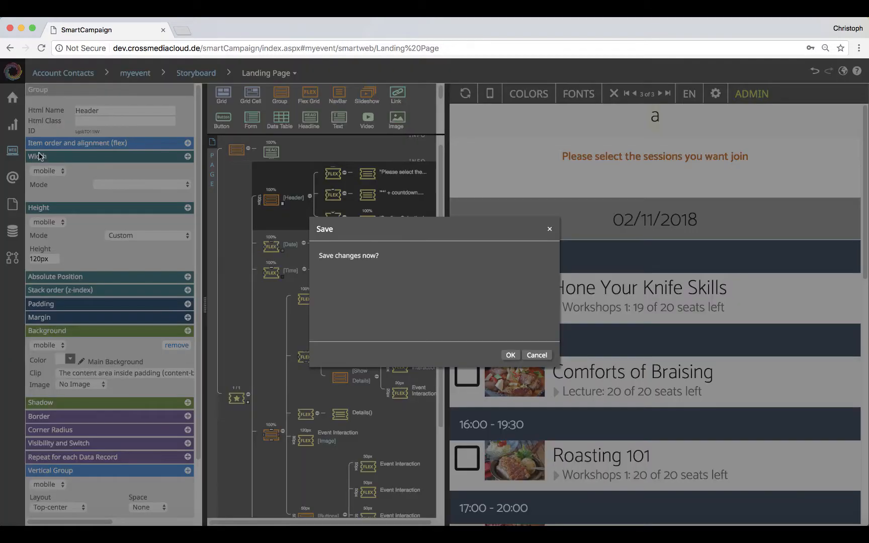
{"action": "left_click", "coordinate": [543, 355]}
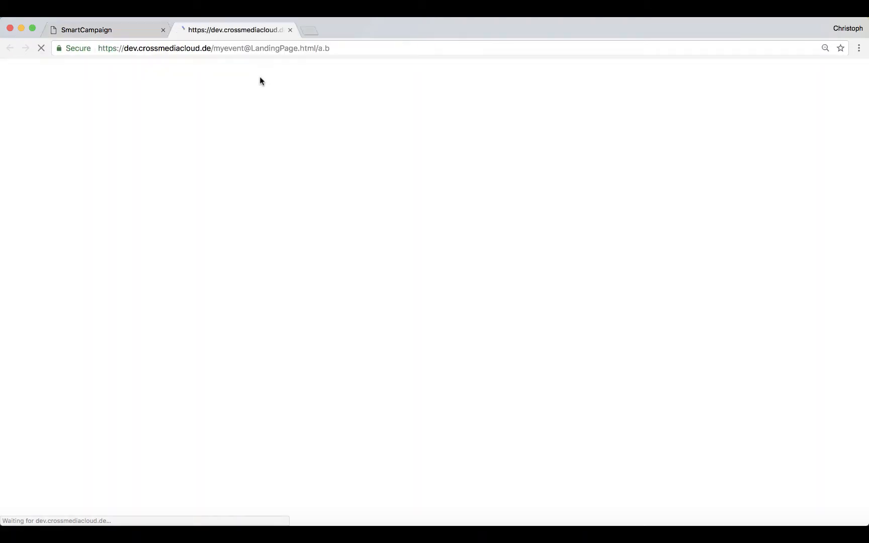
Step: Return to the campaign editor, switch the preview to the previous contact record, and open the landing page in the browser for that contact
{"action": "left_click", "coordinate": [121, 30]}
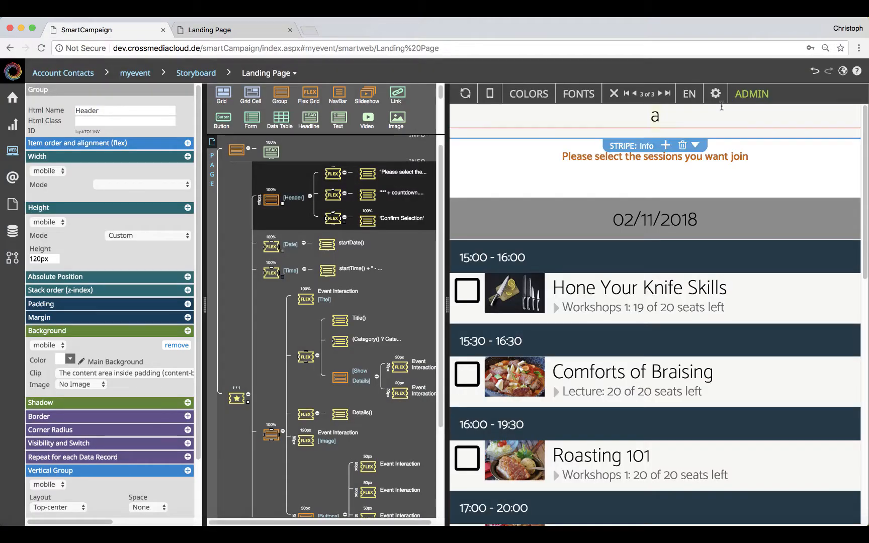
{"action": "left_click", "coordinate": [634, 93]}
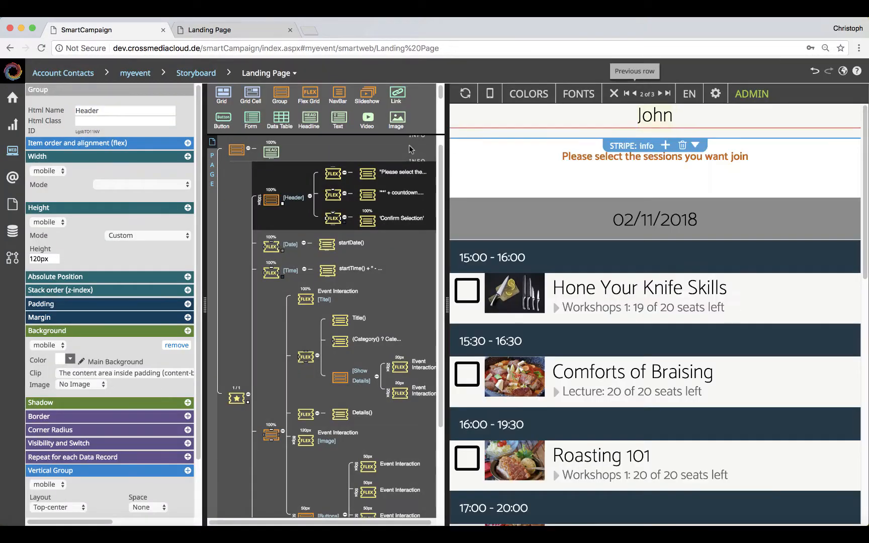
{"action": "left_click", "coordinate": [13, 156]}
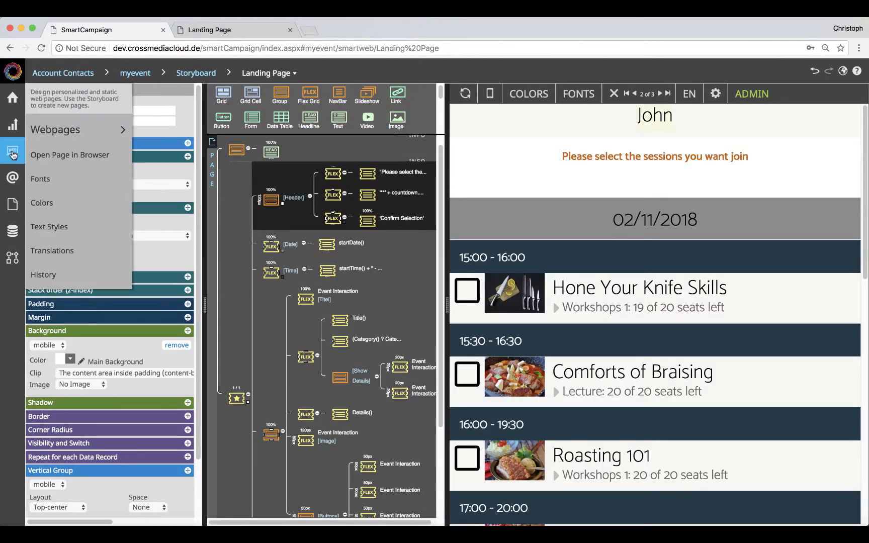
{"action": "left_click", "coordinate": [73, 156]}
{"action": "left_click", "coordinate": [538, 356]}
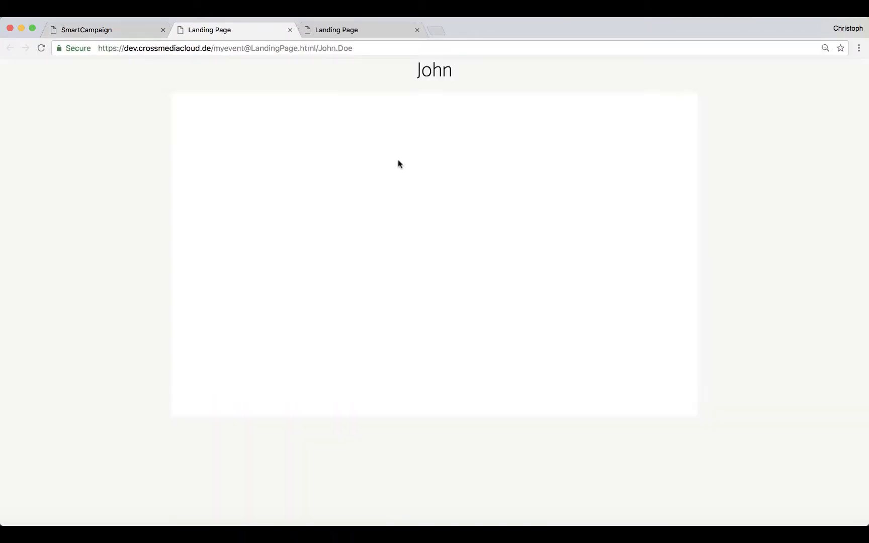
Step: Temporarily select the test workshop on the new contact's page, checking its availability on the other contact's page before deselecting it
{"action": "left_click", "coordinate": [347, 30]}
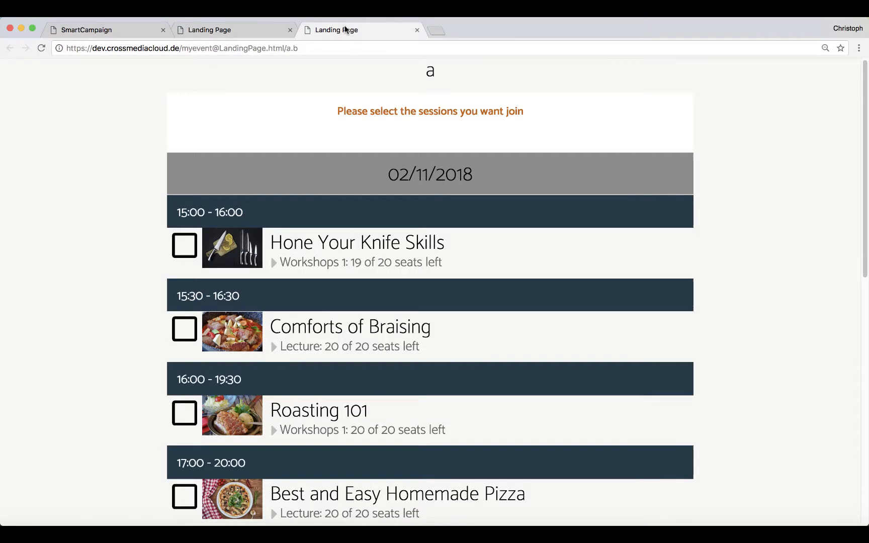
{"action": "scroll", "coordinate": [312, 236], "scroll_direction": "down", "scroll_amount": 15}
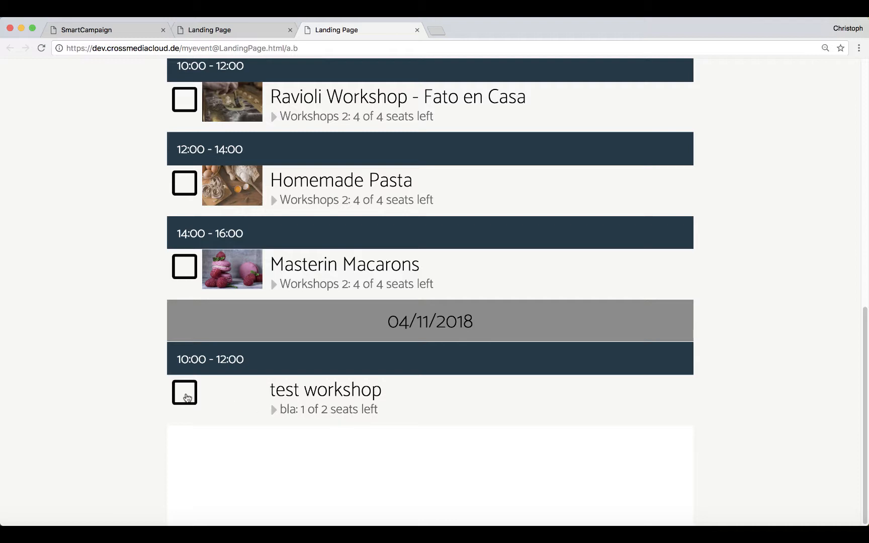
{"action": "left_click", "coordinate": [186, 397]}
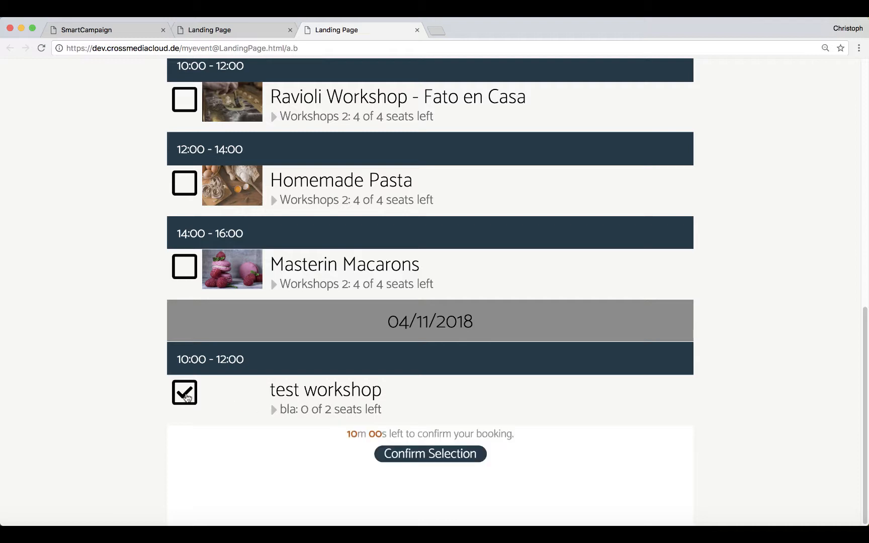
{"action": "left_click", "coordinate": [238, 31]}
{"action": "scroll", "coordinate": [350, 324], "scroll_direction": "down", "scroll_amount": 15}
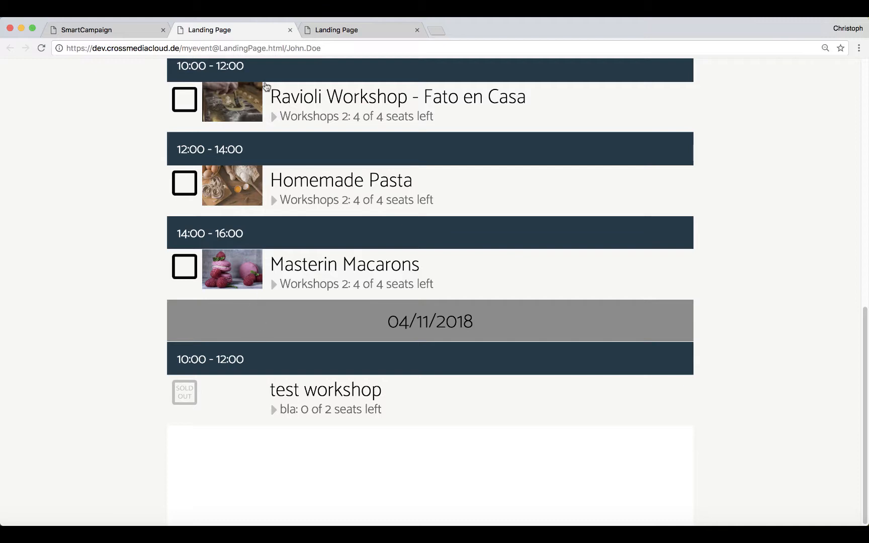
{"action": "left_click", "coordinate": [355, 33]}
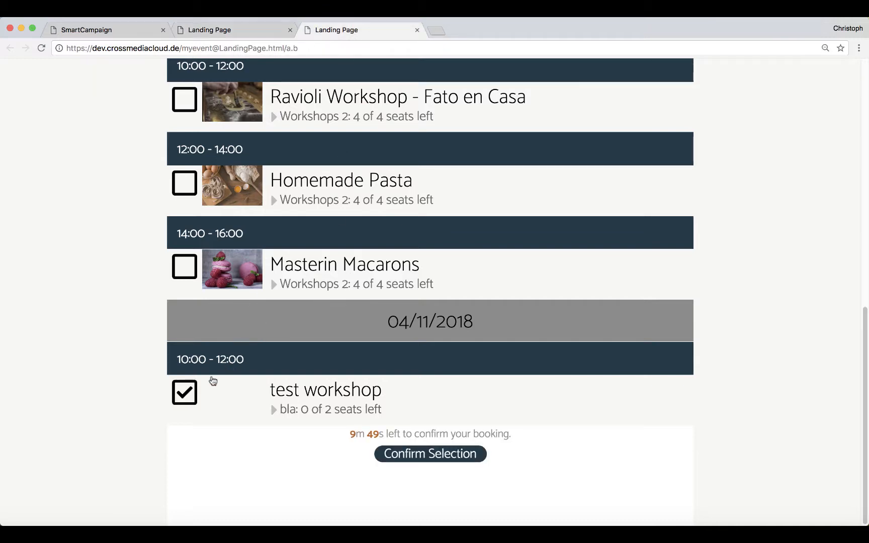
{"action": "left_click", "coordinate": [185, 394]}
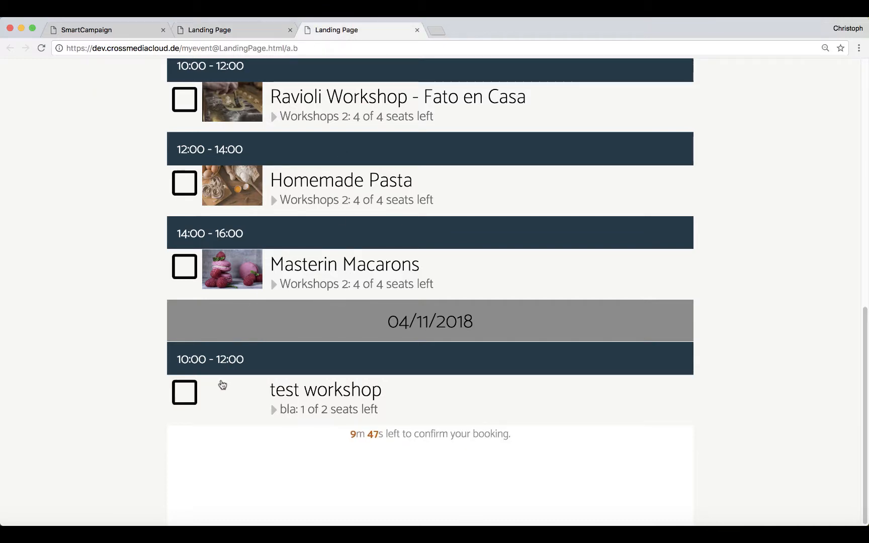
Step: Select the test workshop on the other contact's page, check its availability on the new contact's page, and confirm the selection
{"action": "left_click", "coordinate": [242, 32]}
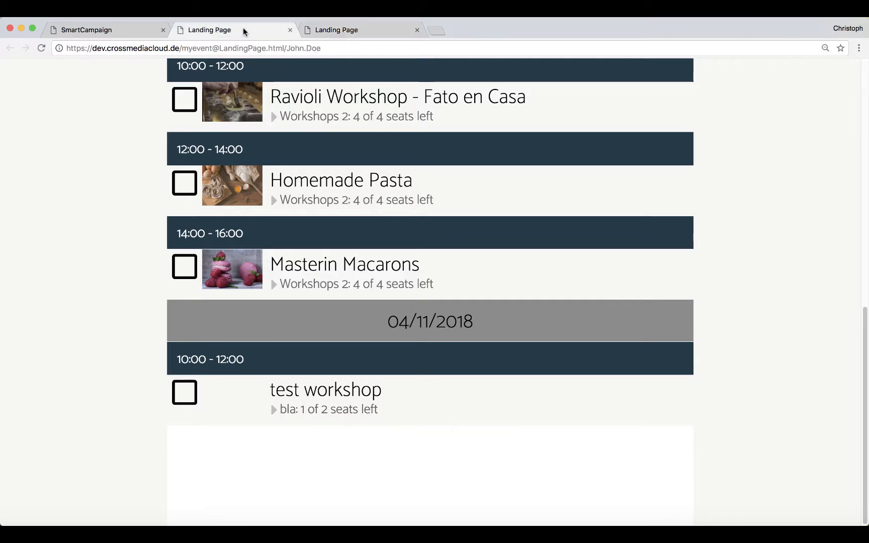
{"action": "left_click", "coordinate": [186, 400]}
{"action": "left_click", "coordinate": [344, 31]}
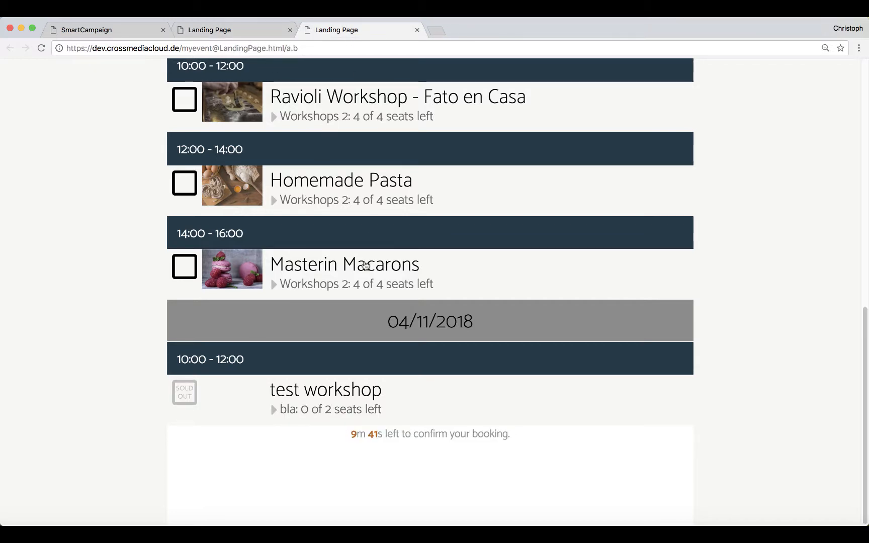
{"action": "left_click", "coordinate": [258, 31]}
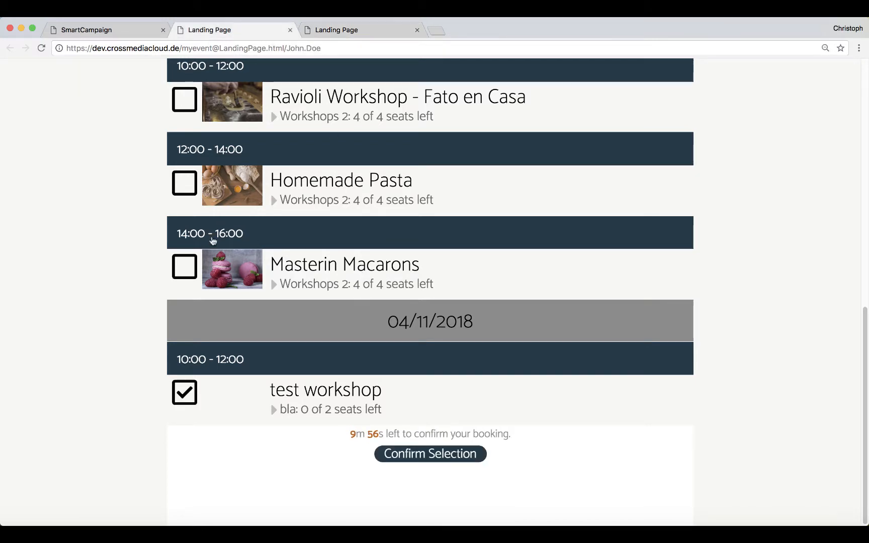
{"action": "left_click", "coordinate": [430, 455]}
Step: Examine the test workshop's booking state and remaining seats on both contacts' landing pages
{"action": "scroll", "coordinate": [382, 393], "scroll_direction": "down", "scroll_amount": 15}
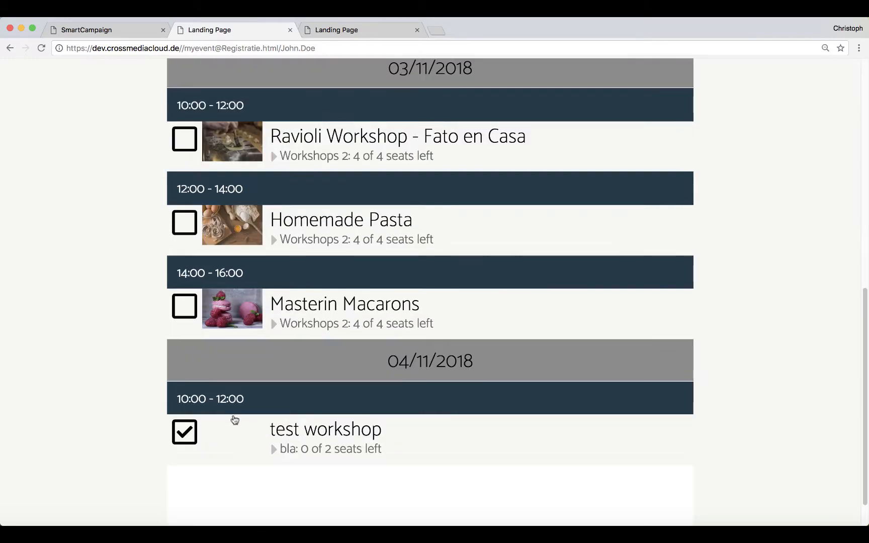
{"action": "scroll", "coordinate": [272, 359], "scroll_direction": "up", "scroll_amount": 10}
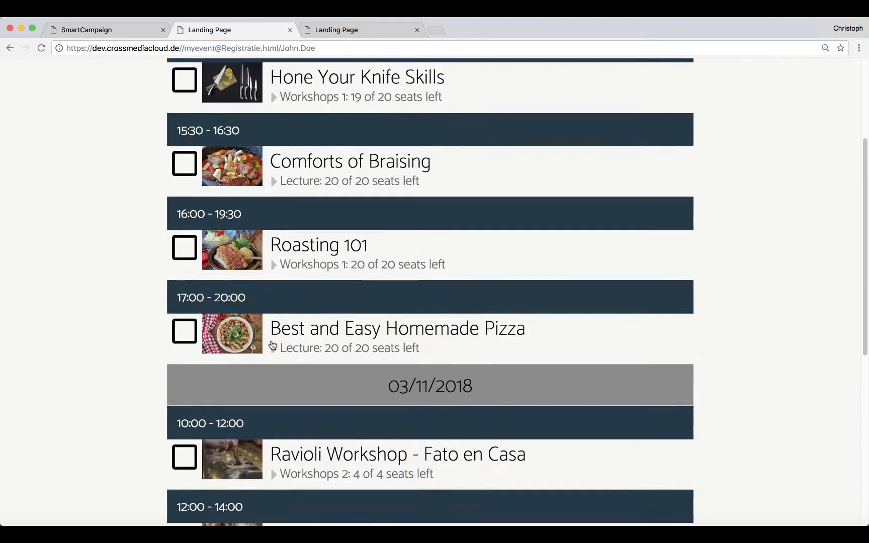
{"action": "scroll", "coordinate": [326, 137], "scroll_direction": "up", "scroll_amount": 2}
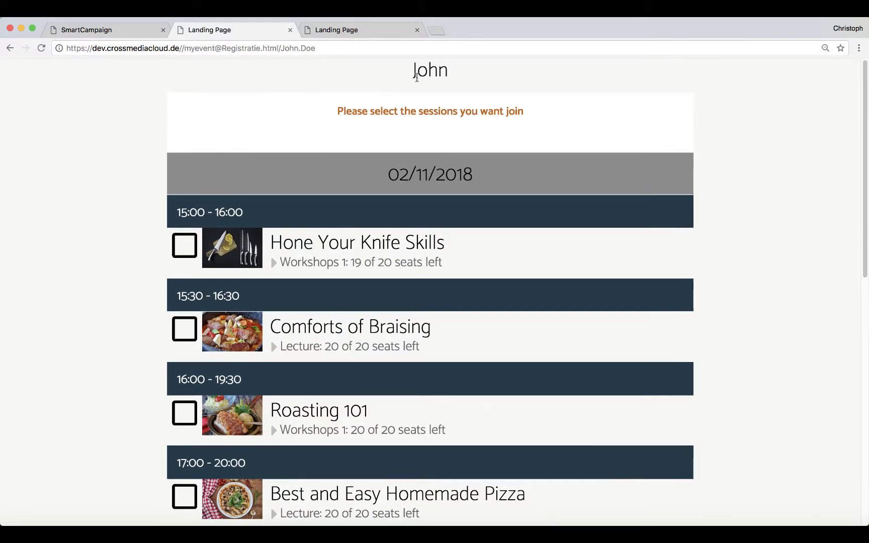
{"action": "left_click", "coordinate": [357, 31]}
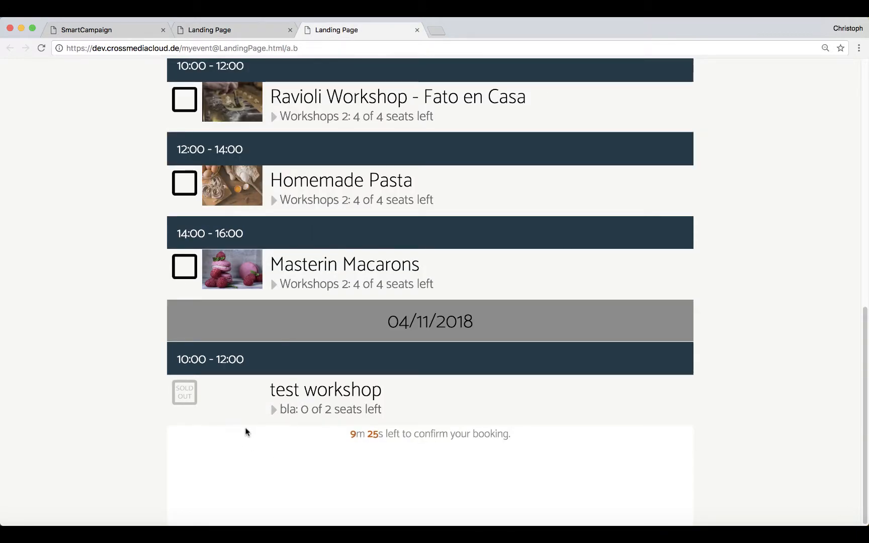
{"action": "key", "text": "super+1"}
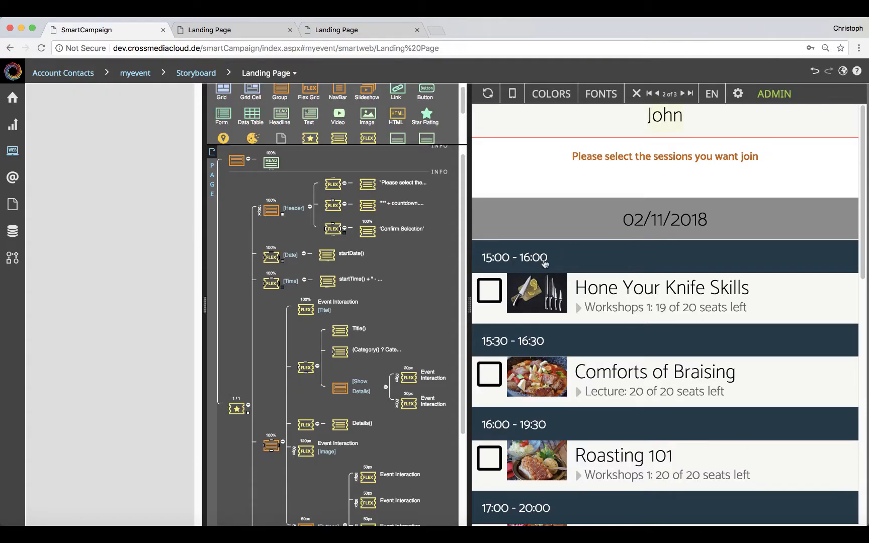
{"action": "scroll", "coordinate": [543, 262], "scroll_direction": "down", "scroll_amount": 1}
{"action": "left_click", "coordinate": [250, 25]}
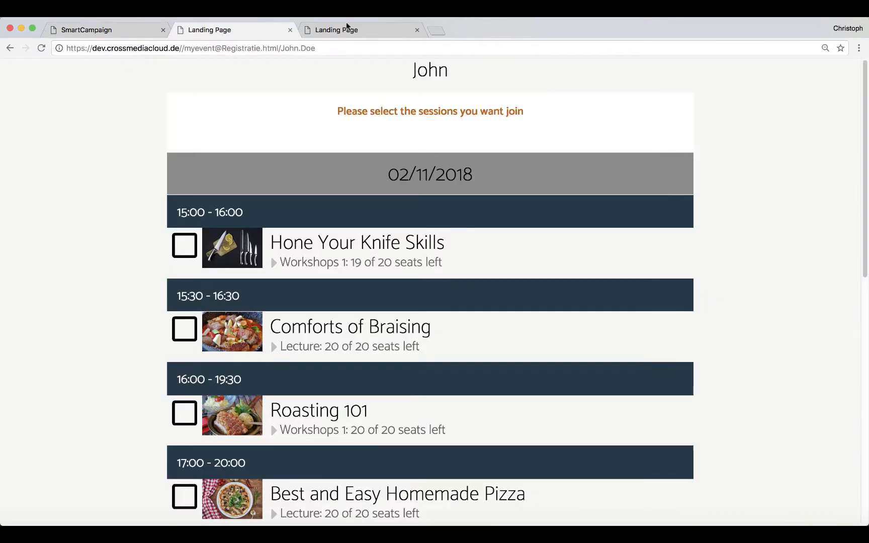
{"action": "scroll", "coordinate": [325, 265], "scroll_direction": "down", "scroll_amount": 10}
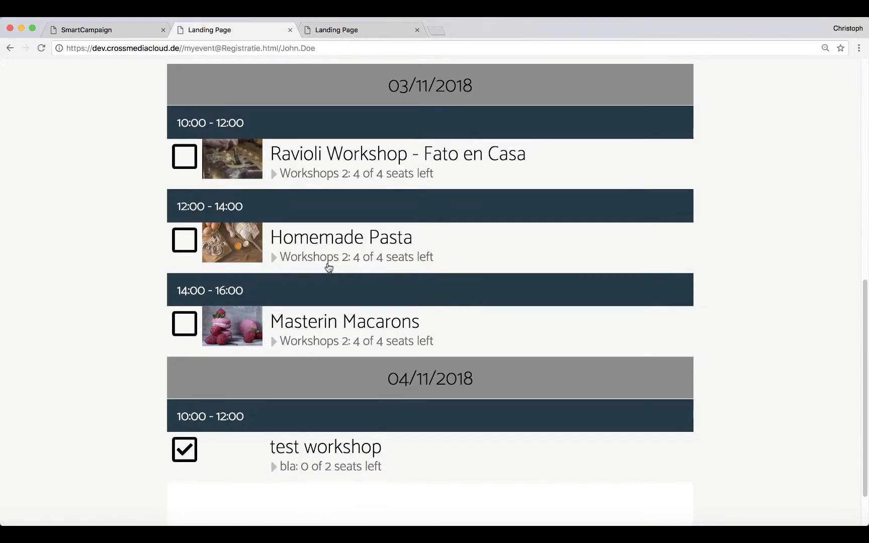
Step: Return to the campaign editor and review the Event Selector's Event Data settings, including the available Event-Data-Relation options
{"action": "left_click", "coordinate": [127, 31]}
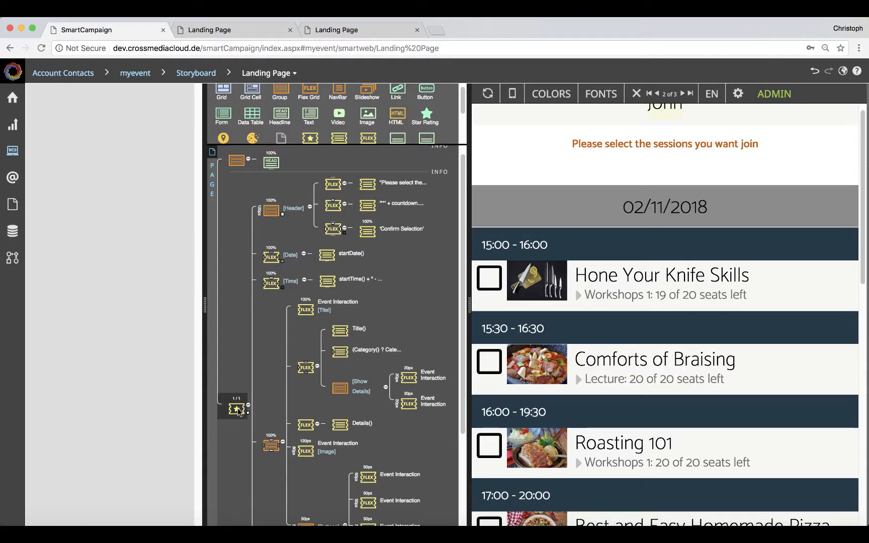
{"action": "left_click", "coordinate": [238, 410]}
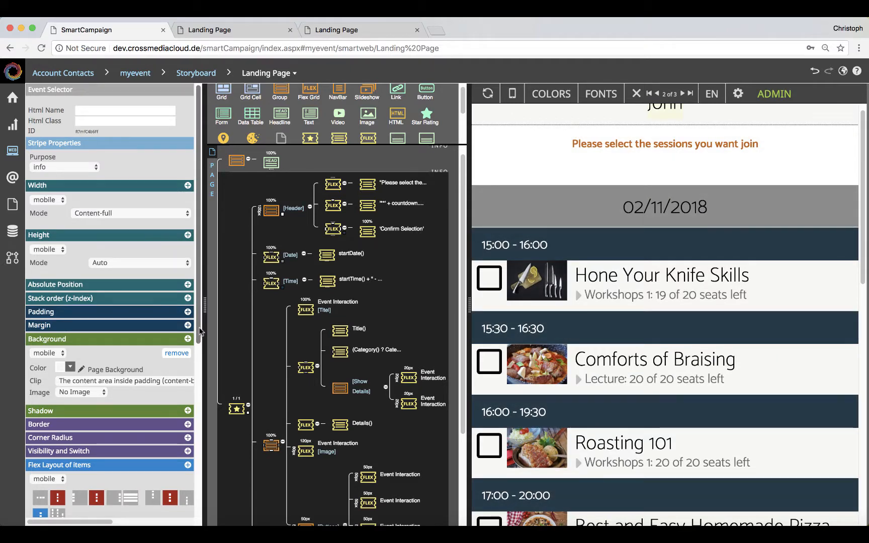
{"action": "scroll", "coordinate": [200, 331], "scroll_direction": "down", "scroll_amount": 5}
{"action": "left_click_drag", "start_coordinate": [204, 347], "coordinate": [258, 346]}
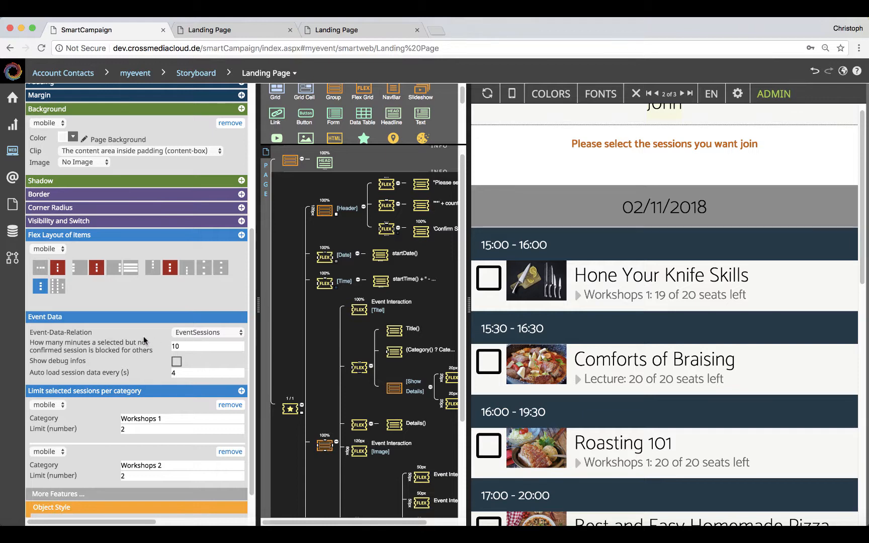
{"action": "left_click", "coordinate": [207, 332]}
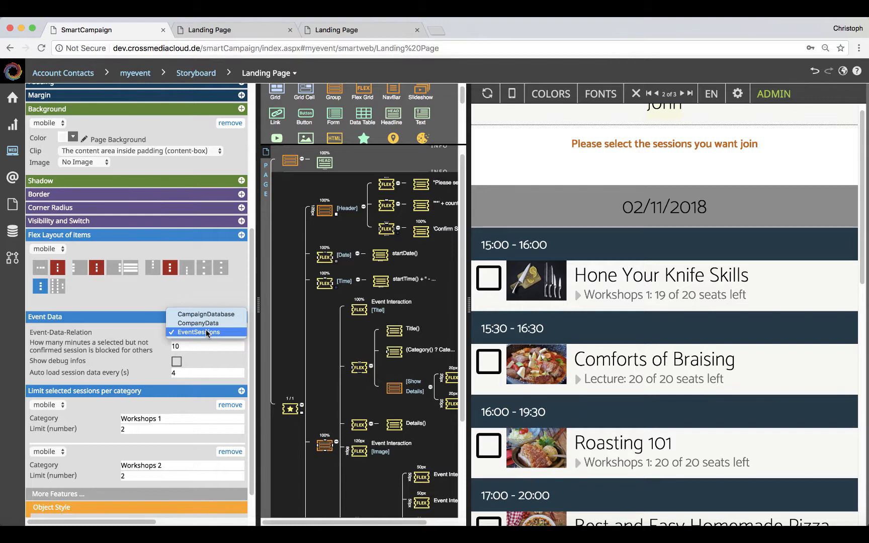
{"action": "left_click", "coordinate": [141, 301]}
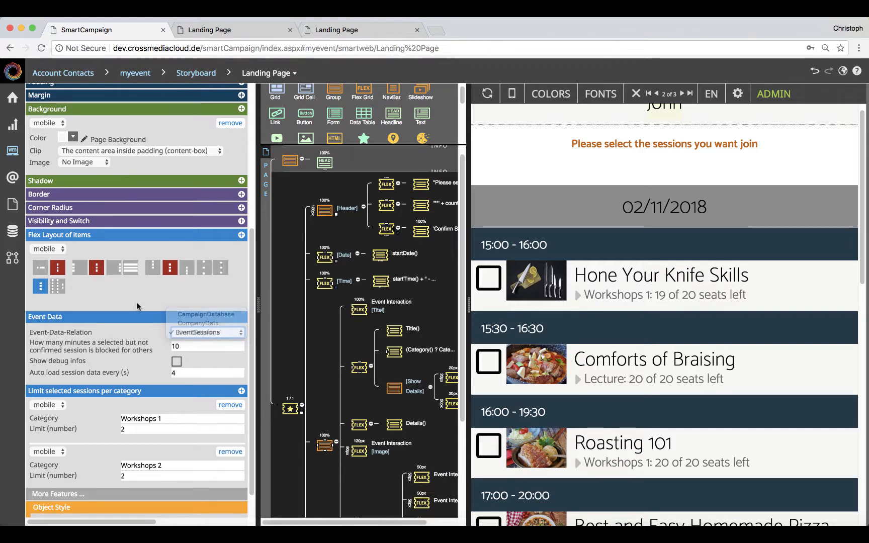
Step: Open the campaign's EventSessions database
{"action": "left_click", "coordinate": [11, 234]}
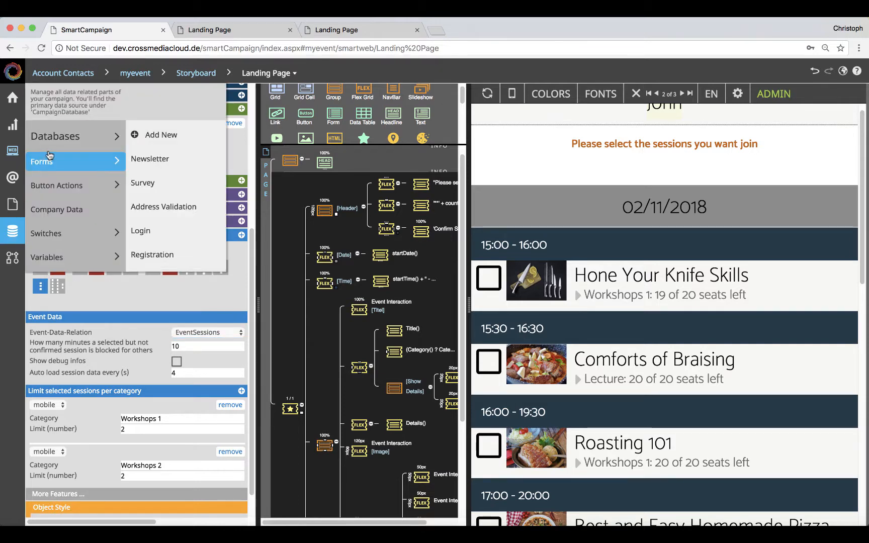
{"action": "mouse_move", "coordinate": [75, 161]}
{"action": "mouse_move", "coordinate": [93, 144]}
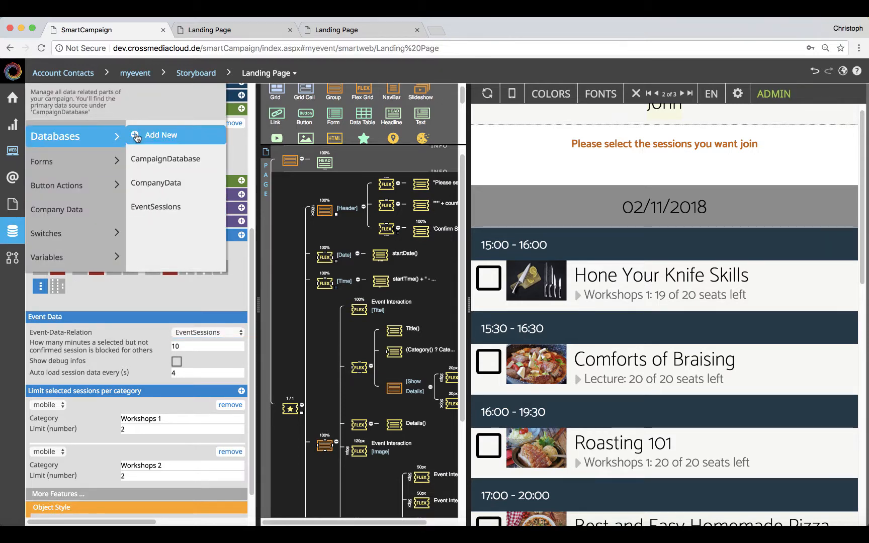
{"action": "left_click", "coordinate": [146, 207]}
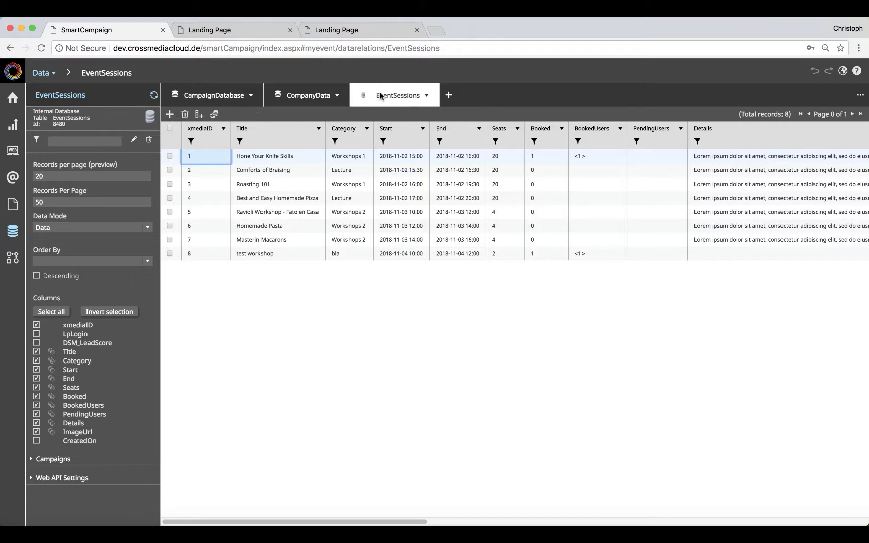
Step: Create an Internal Database data relation based on the EventSessions table and name it firstblock
{"action": "left_click", "coordinate": [448, 94]}
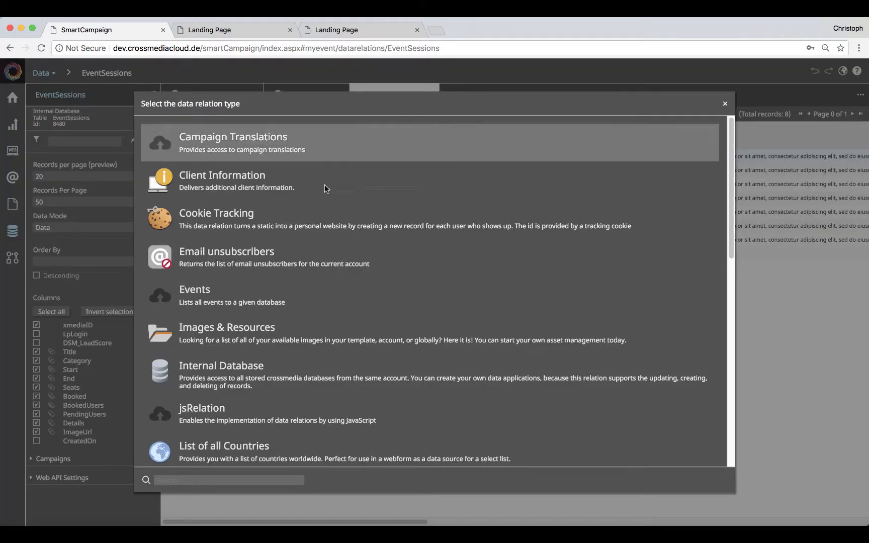
{"action": "left_click", "coordinate": [227, 377]}
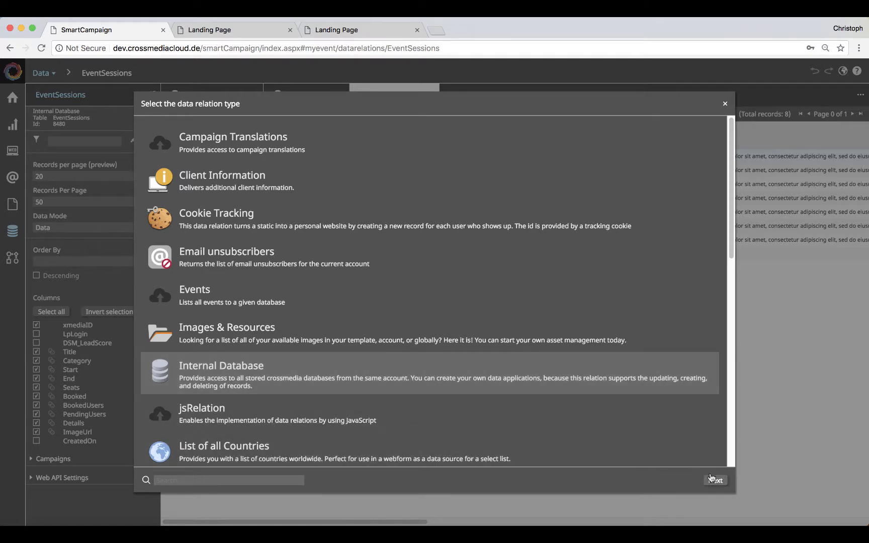
{"action": "left_click", "coordinate": [715, 480]}
{"action": "left_click", "coordinate": [182, 153]}
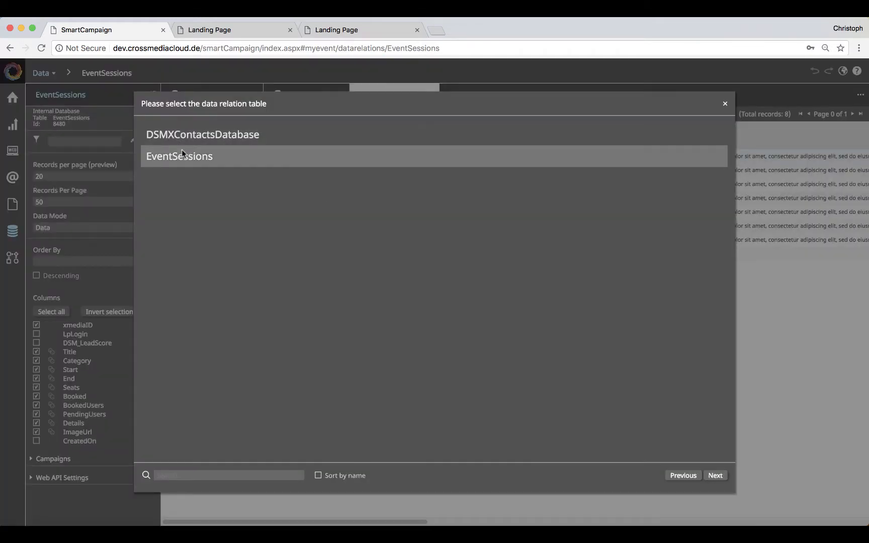
{"action": "left_click", "coordinate": [722, 476]}
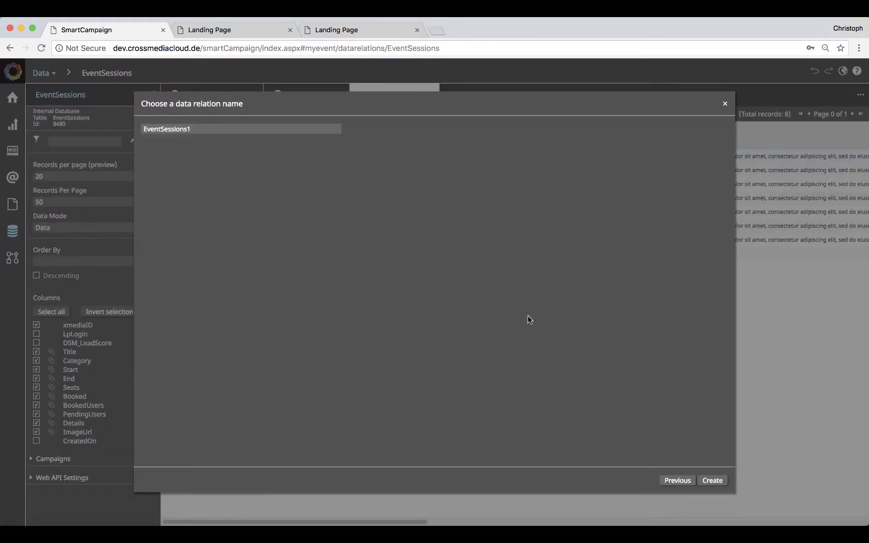
{"action": "left_click_drag", "start_coordinate": [198, 130], "coordinate": [135, 130]}
{"action": "type", "text": "firstblock"}
{"action": "left_click", "coordinate": [712, 480]}
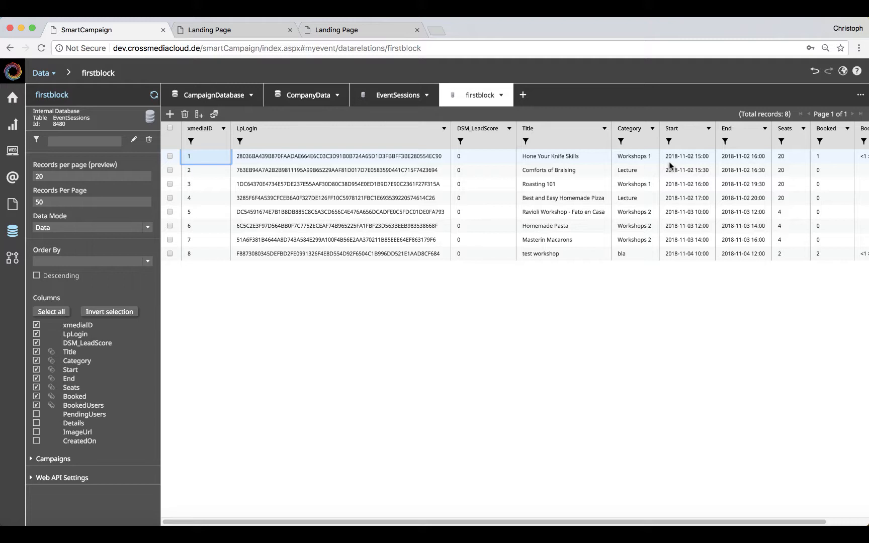
Step: Filter the firstblock data relation to records whose Start value starts with 2018-11-02
{"action": "left_click", "coordinate": [693, 156]}
{"action": "left_click_drag", "start_coordinate": [694, 156], "coordinate": [656, 155]}
{"action": "left_click", "coordinate": [655, 156]}
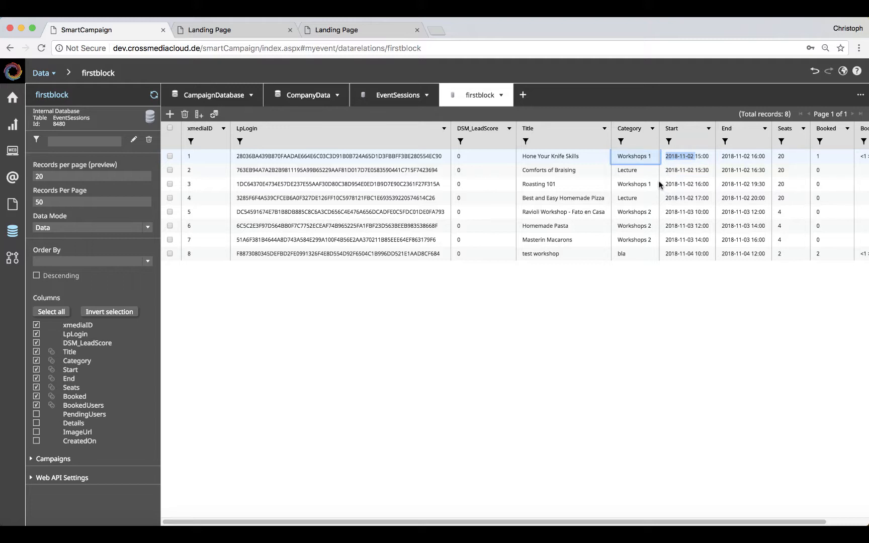
{"action": "left_click", "coordinate": [134, 140]}
{"action": "left_click", "coordinate": [299, 220]}
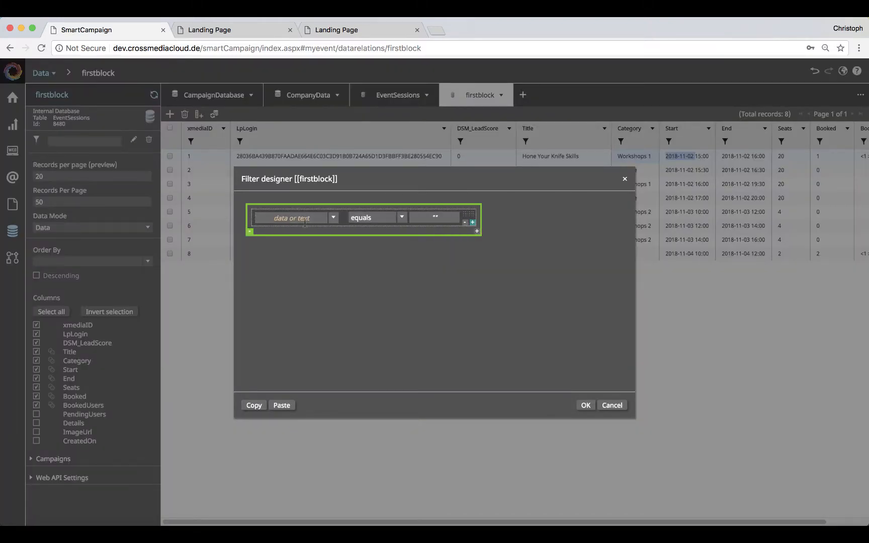
{"action": "left_click", "coordinate": [334, 218]}
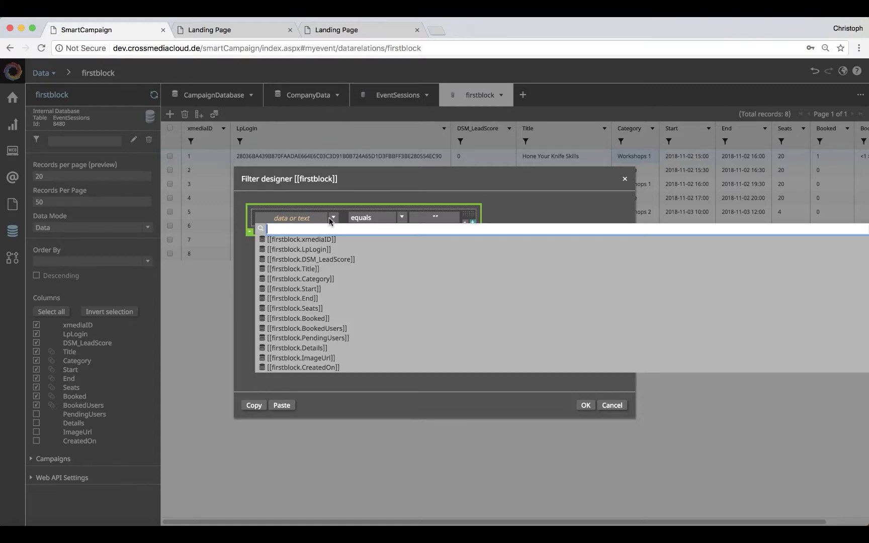
{"action": "left_click", "coordinate": [329, 288]}
{"action": "left_click", "coordinate": [399, 218]}
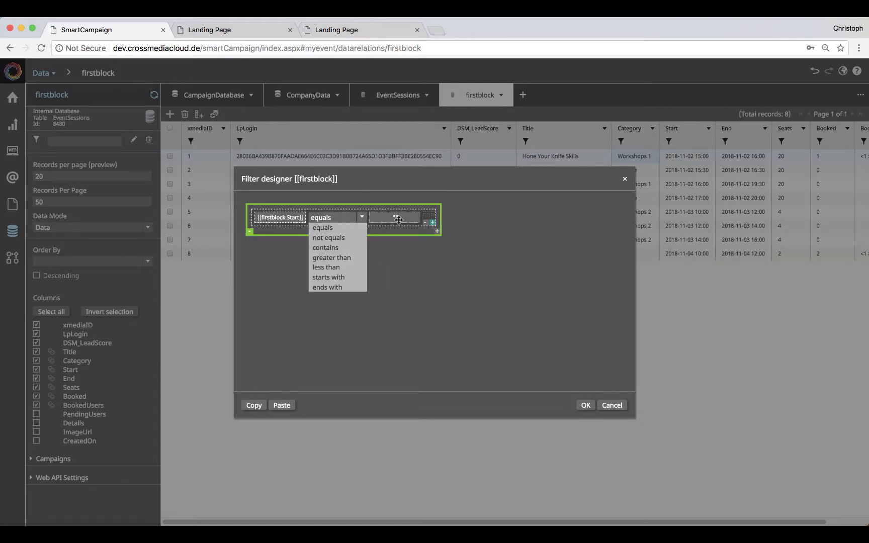
{"action": "left_click", "coordinate": [350, 279]}
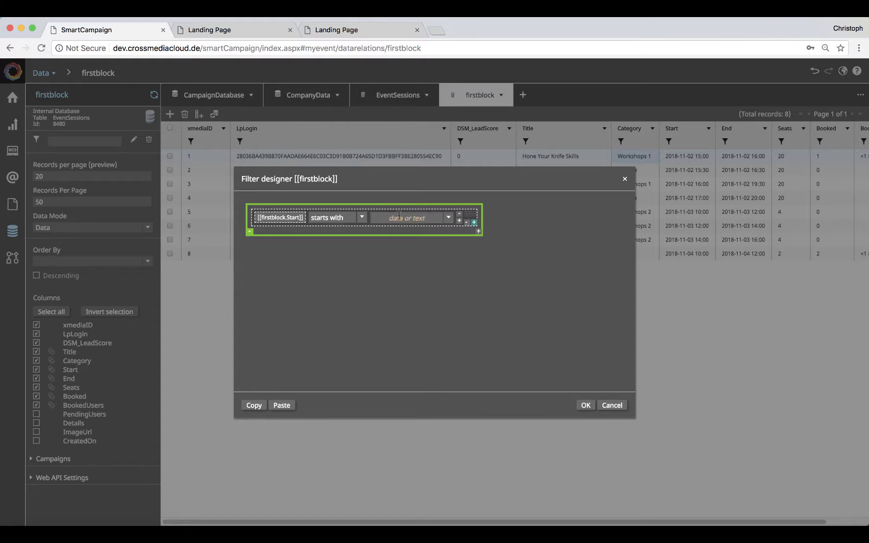
{"action": "type", "text": "2018-11-02"}
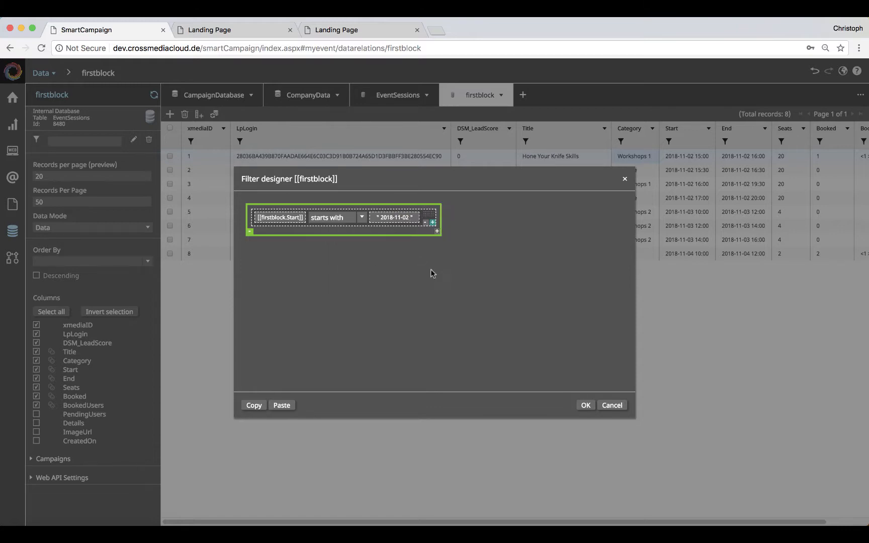
{"action": "left_click", "coordinate": [585, 405]}
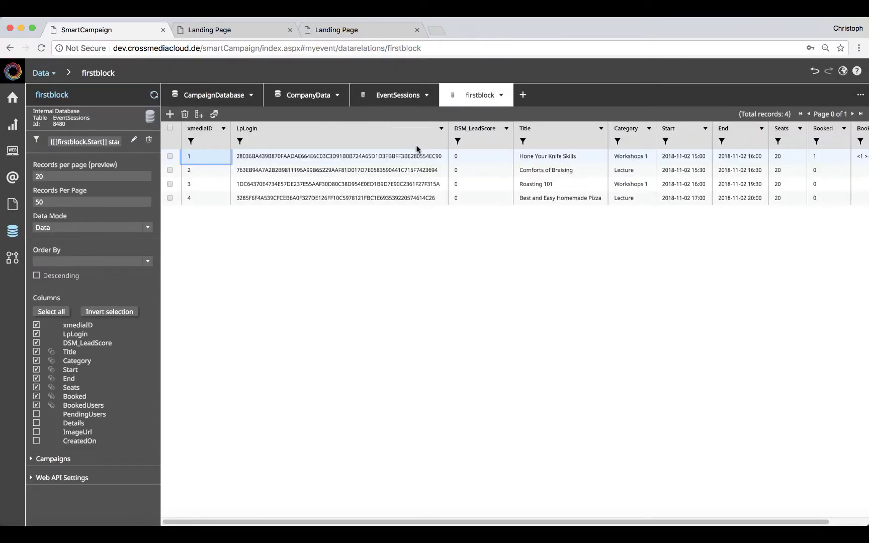
Step: Return to the landing page editor, set the Event Selector's Event-Data-Relation to firstblock, and check the session list in the preview
{"action": "left_click", "coordinate": [9, 48]}
{"action": "left_click", "coordinate": [9, 48]}
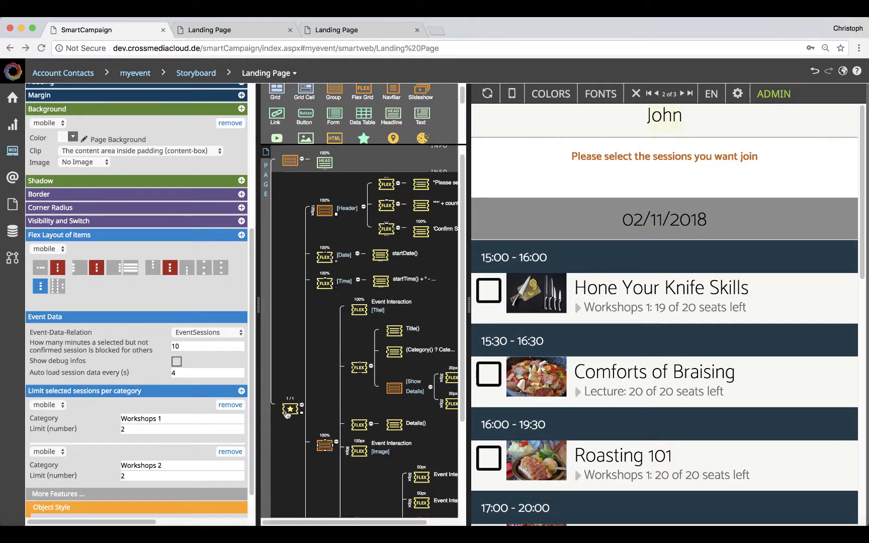
{"action": "left_click", "coordinate": [241, 334]}
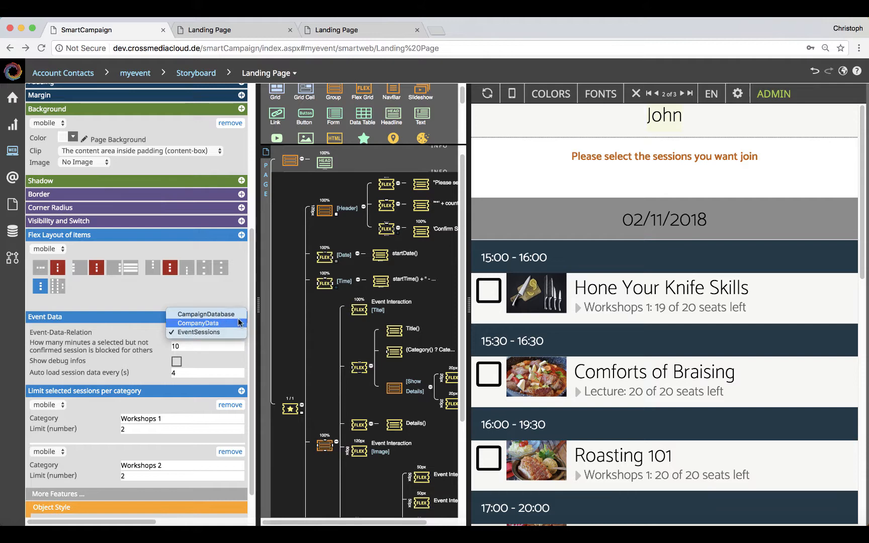
{"action": "left_click", "coordinate": [290, 164]}
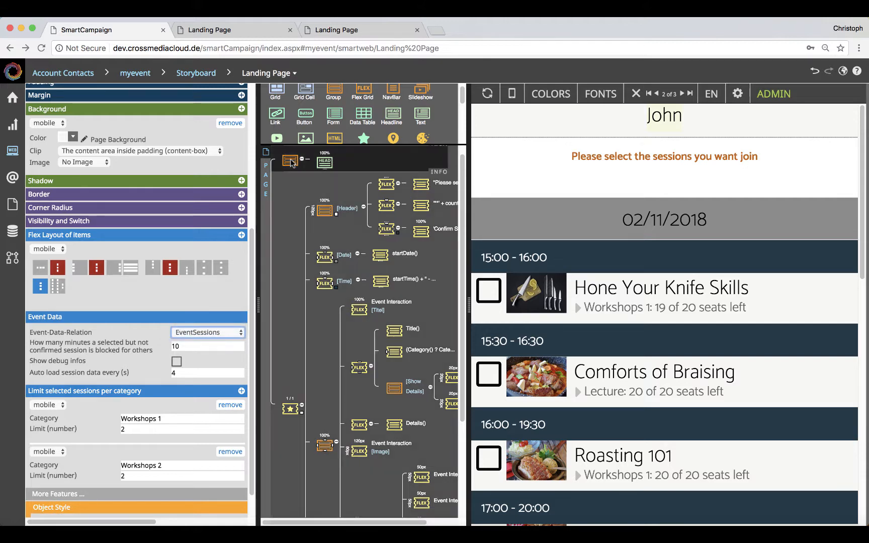
{"action": "left_click", "coordinate": [290, 411]}
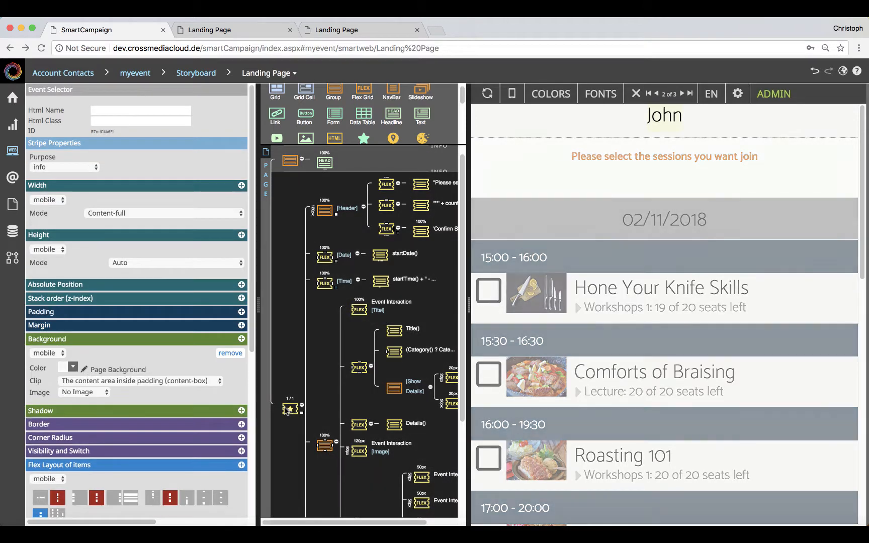
{"action": "scroll", "coordinate": [237, 448], "scroll_direction": "down", "scroll_amount": 5}
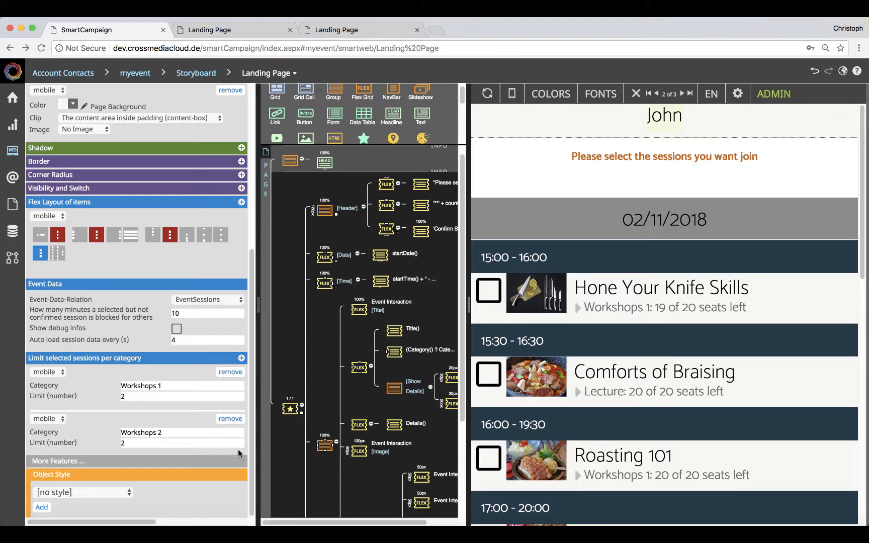
{"action": "left_click", "coordinate": [240, 299]}
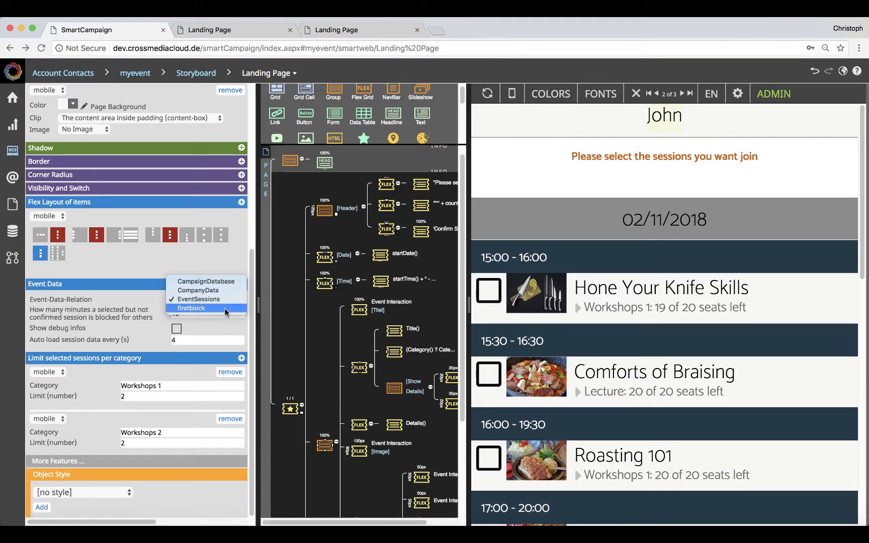
{"action": "left_click", "coordinate": [225, 308]}
{"action": "scroll", "coordinate": [563, 360], "scroll_direction": "down", "scroll_amount": 5}
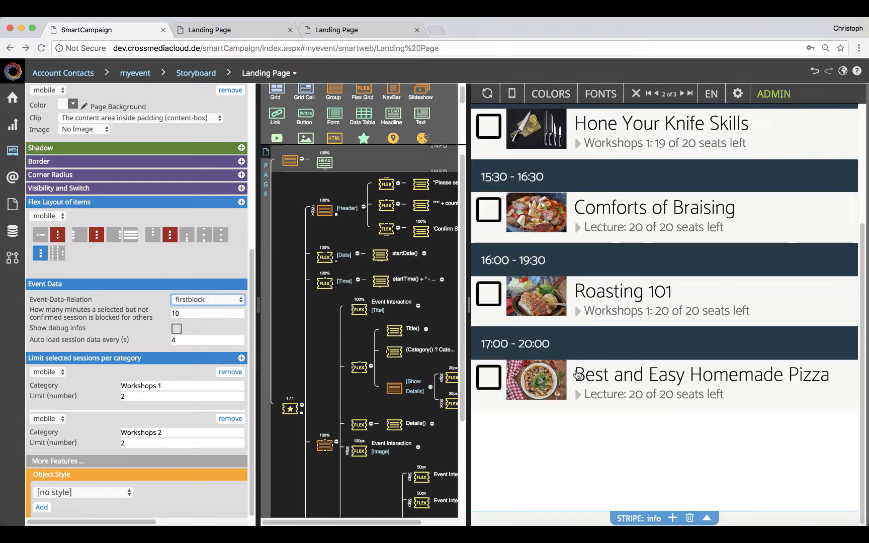
{"action": "scroll", "coordinate": [578, 377], "scroll_direction": "up", "scroll_amount": 5}
{"action": "scroll", "coordinate": [624, 374], "scroll_direction": "down", "scroll_amount": 3}
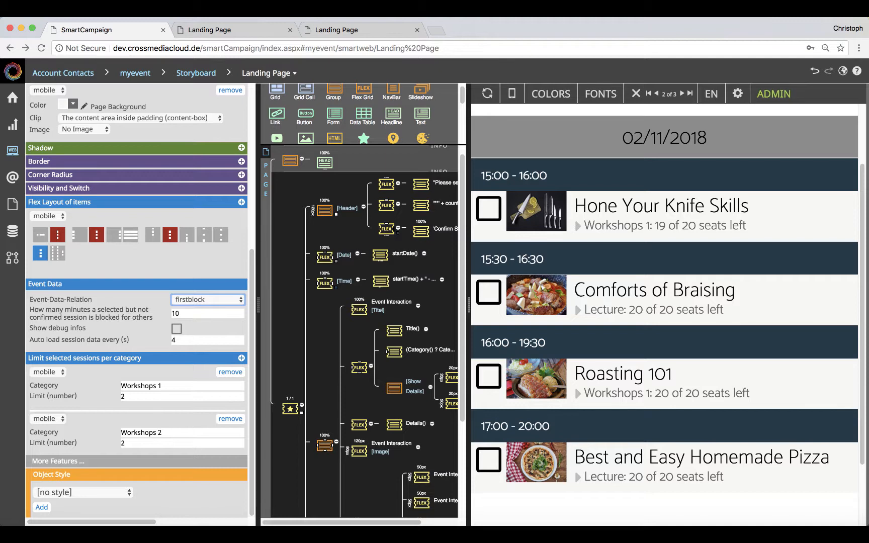
Step: Examine the BookedSessions column in CampaignDatabase and the BookedUsers column in EventSessions
{"action": "left_click", "coordinate": [13, 230]}
{"action": "mouse_move", "coordinate": [70, 136]}
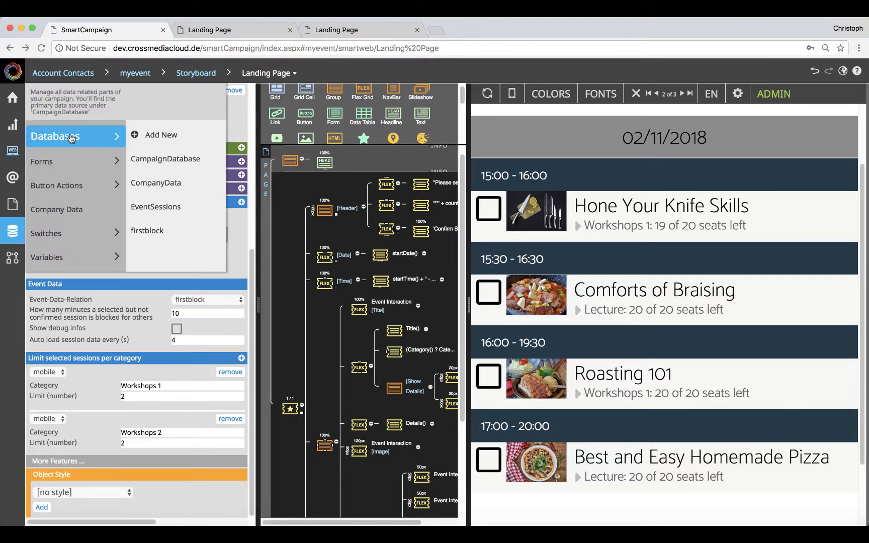
{"action": "left_click", "coordinate": [151, 160]}
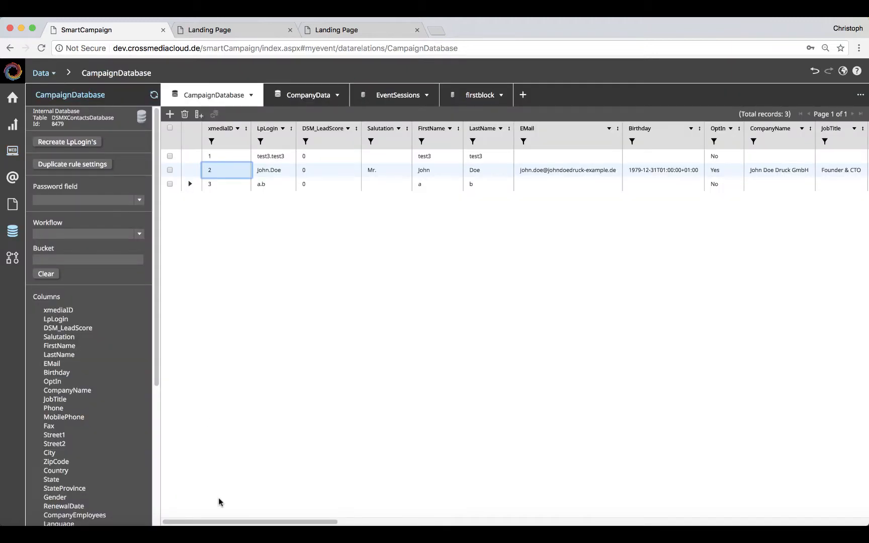
{"action": "left_click_drag", "start_coordinate": [197, 521], "coordinate": [737, 512]}
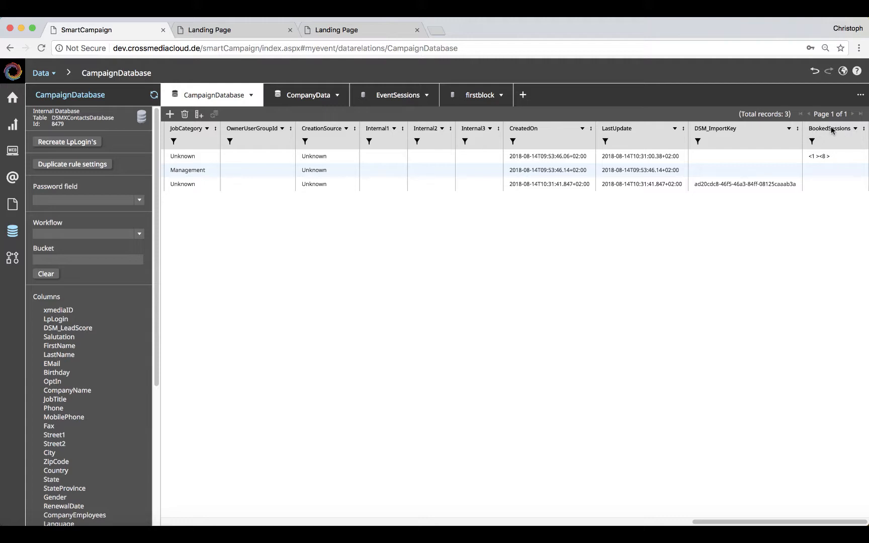
{"action": "left_click", "coordinate": [833, 155]}
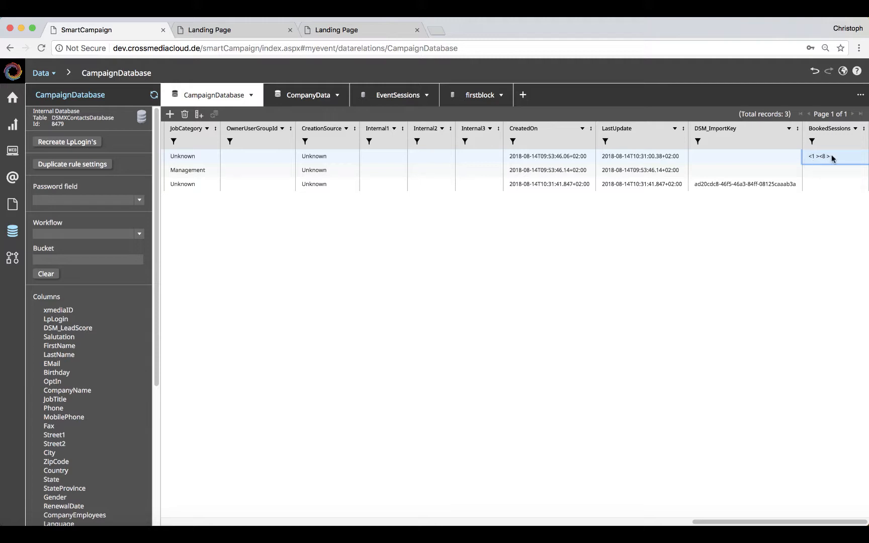
{"action": "left_click", "coordinate": [411, 97]}
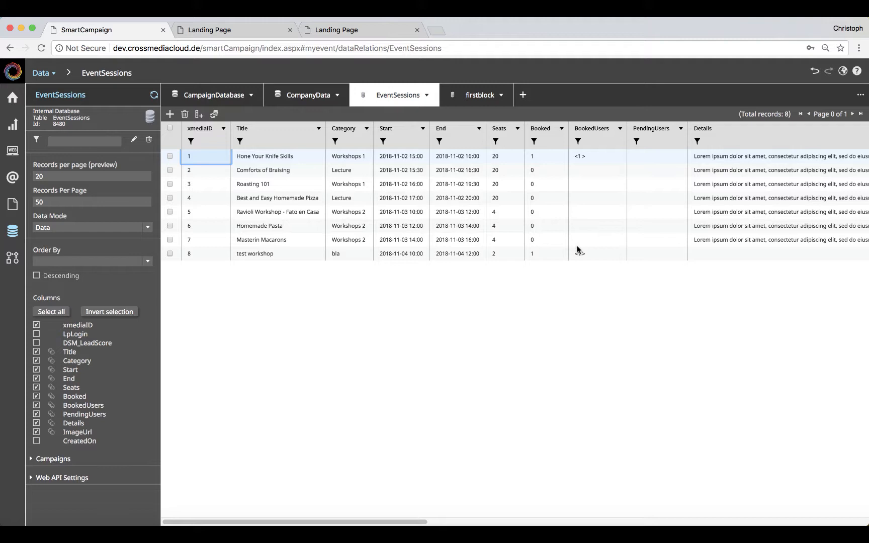
Step: Create an Internal Database data relation based on the EventSessions table and name it MySessions
{"action": "left_click", "coordinate": [523, 95]}
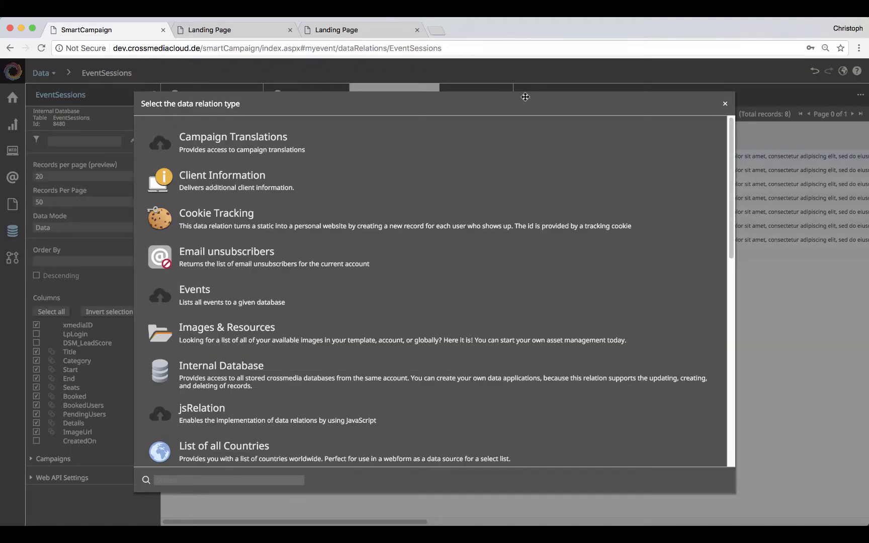
{"action": "left_click", "coordinate": [236, 380]}
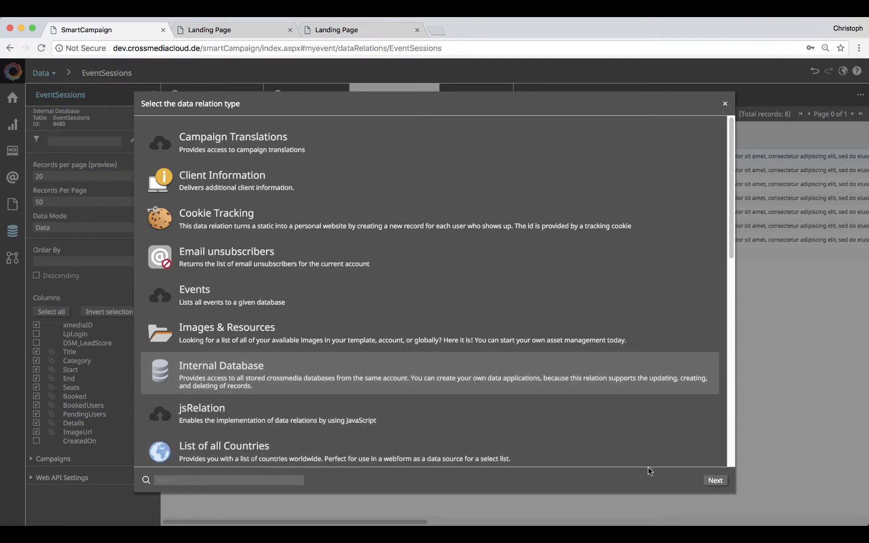
{"action": "left_click", "coordinate": [714, 480]}
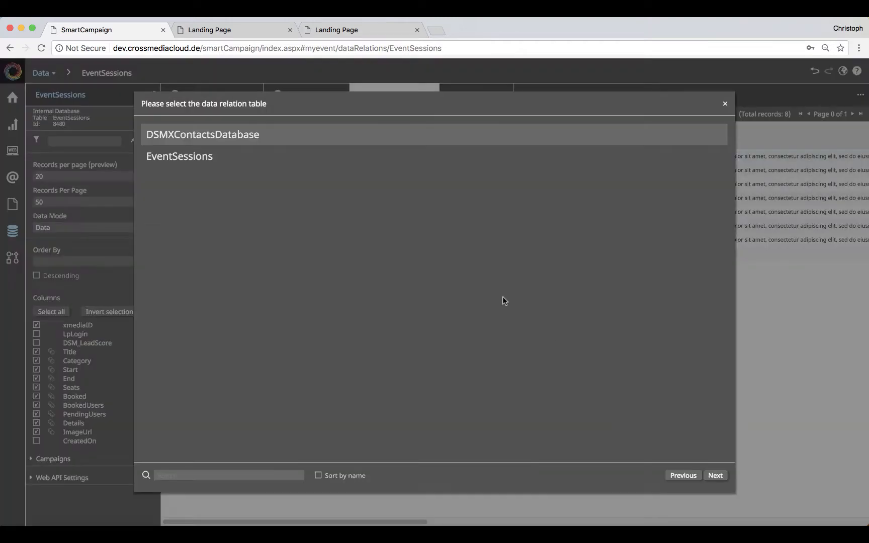
{"action": "left_click", "coordinate": [200, 157]}
{"action": "left_click", "coordinate": [715, 475]}
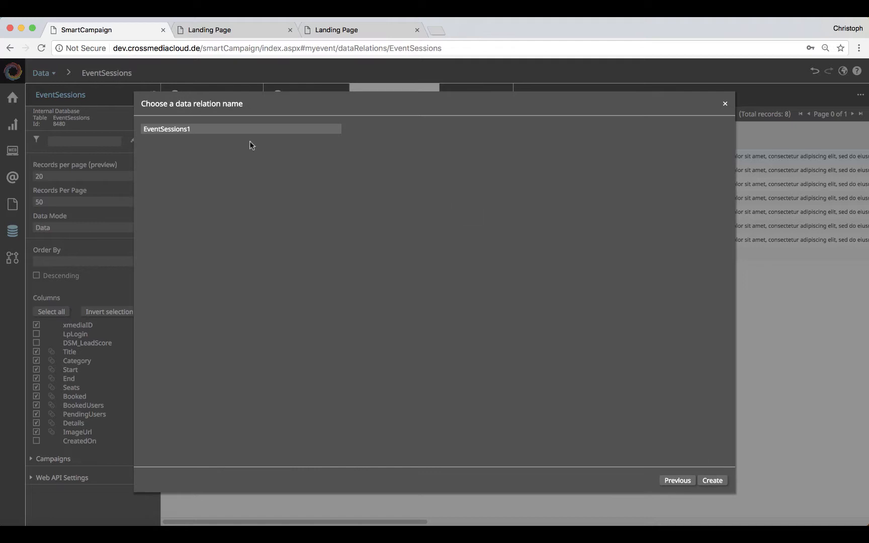
{"action": "left_click_drag", "start_coordinate": [220, 129], "coordinate": [131, 132]}
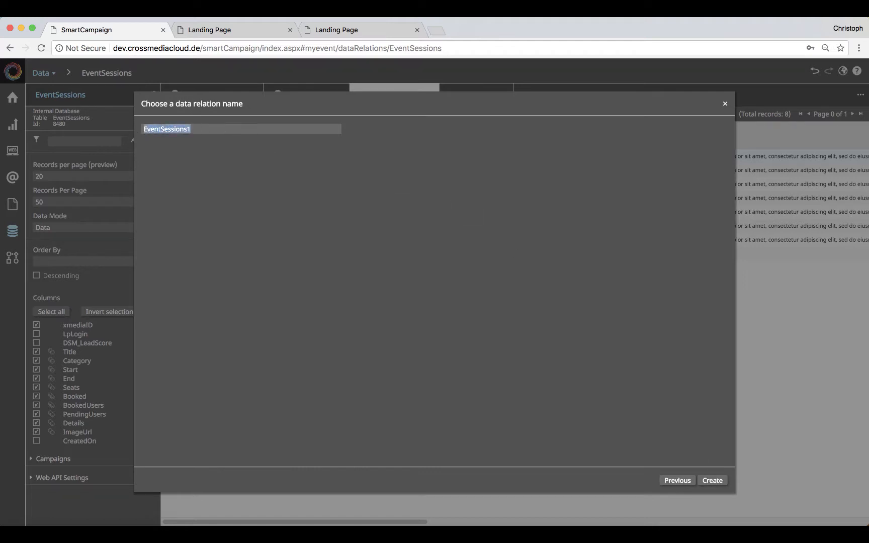
{"action": "type", "text": "MySessions"}
{"action": "left_click", "coordinate": [711, 481]}
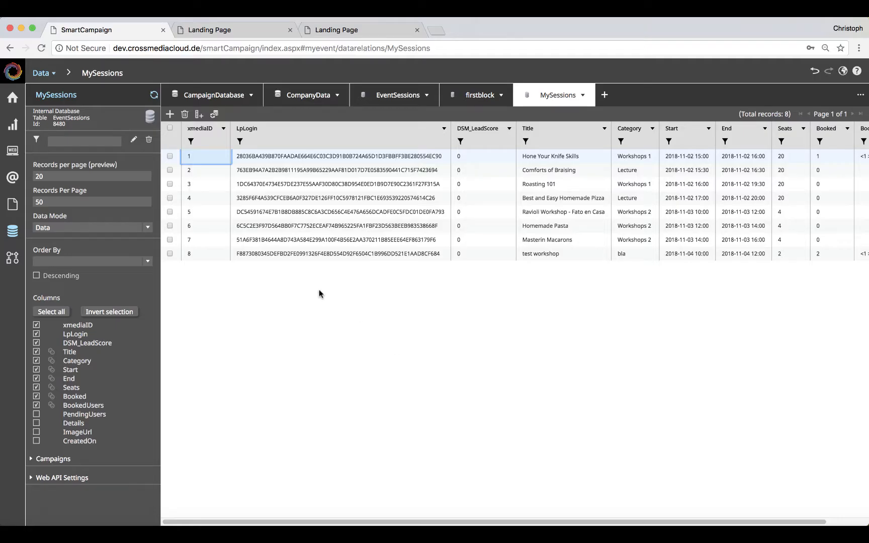
Step: Filter the MySessions data relation to records whose BookedUsers value contains the contact's [[xmediaID]]
{"action": "left_click", "coordinate": [134, 140]}
{"action": "left_click", "coordinate": [299, 219]}
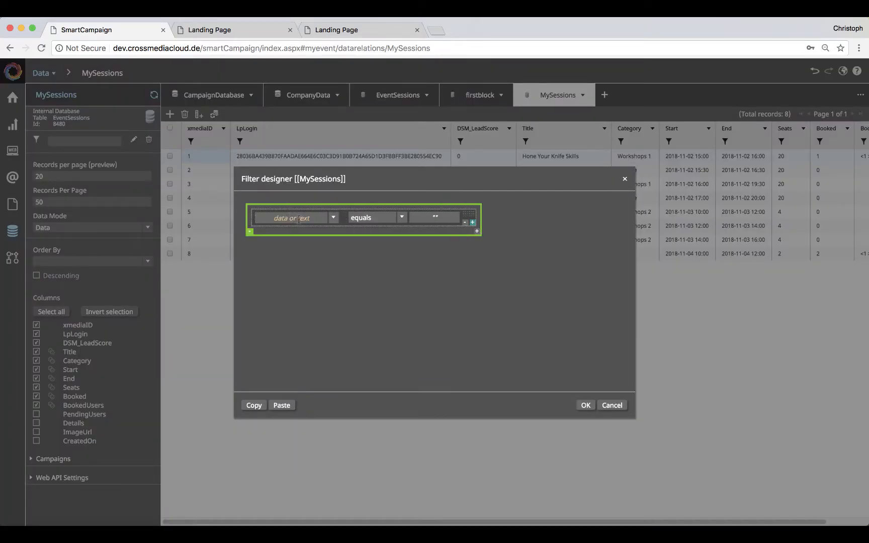
{"action": "left_click", "coordinate": [332, 218]}
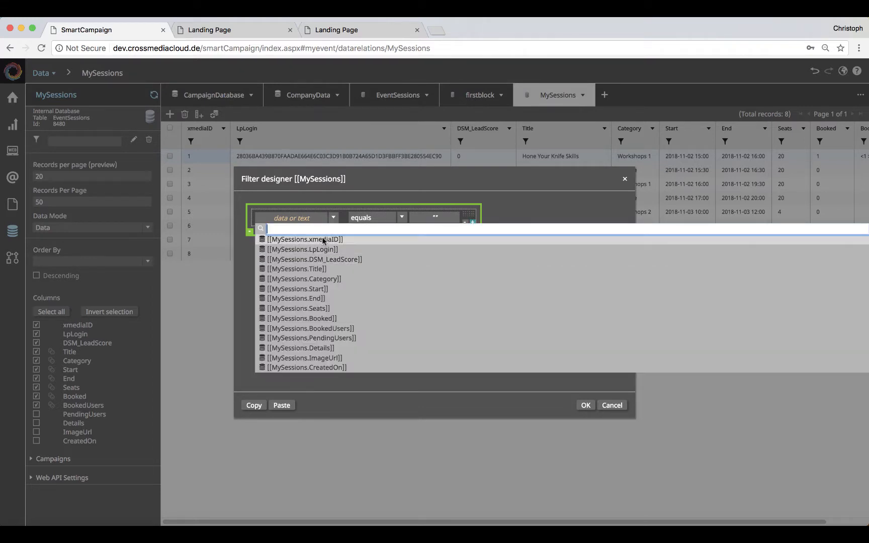
{"action": "left_click", "coordinate": [326, 328]}
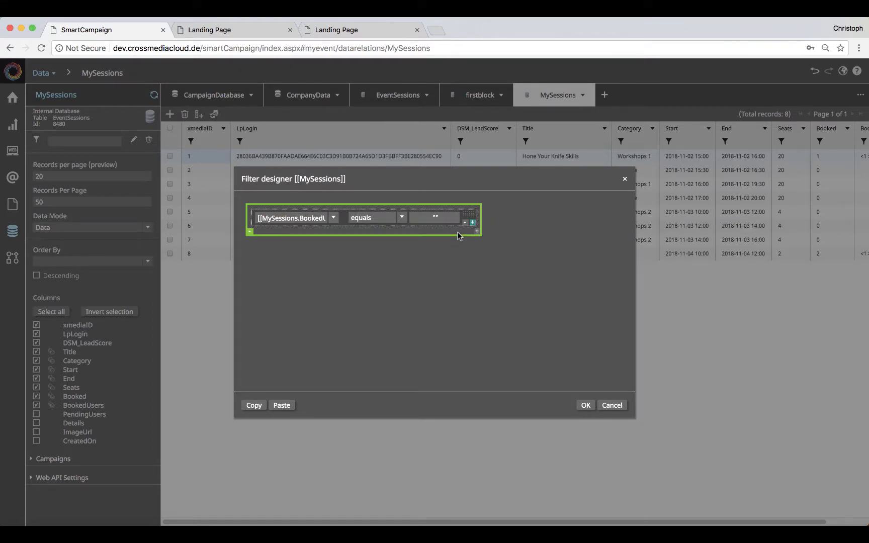
{"action": "left_click", "coordinate": [403, 217]}
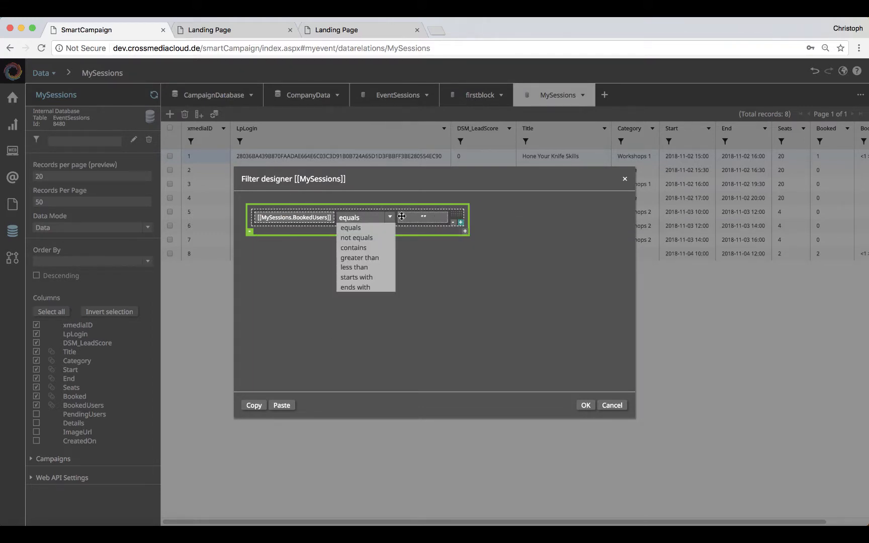
{"action": "left_click", "coordinate": [376, 251]}
{"action": "left_click", "coordinate": [435, 217]}
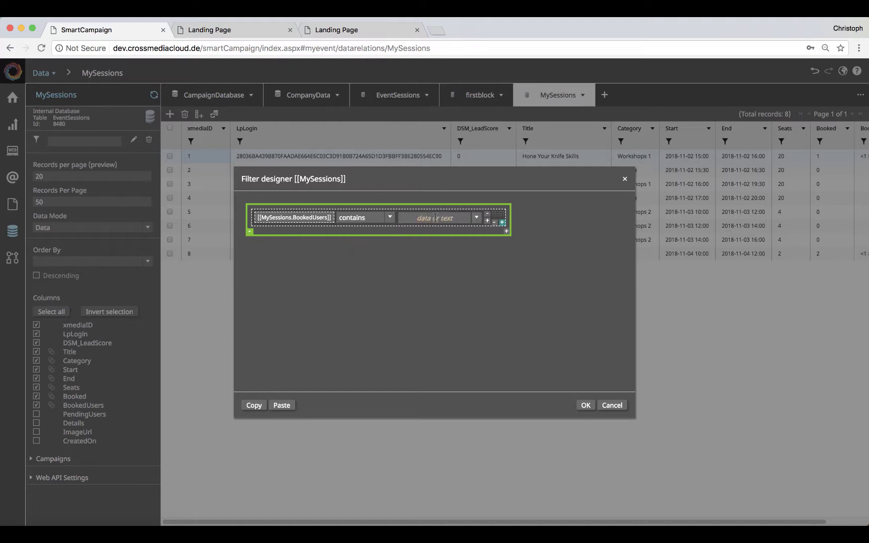
{"action": "left_click", "coordinate": [476, 217]}
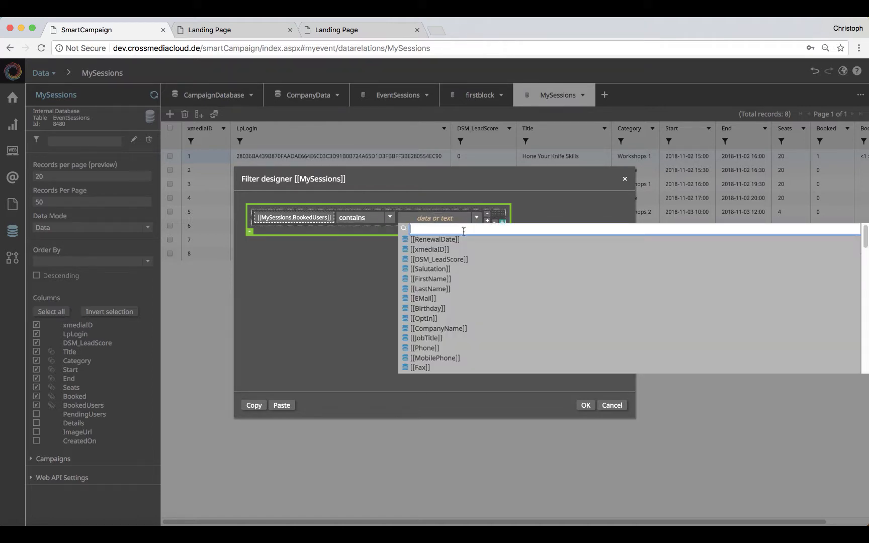
{"action": "left_click", "coordinate": [438, 249]}
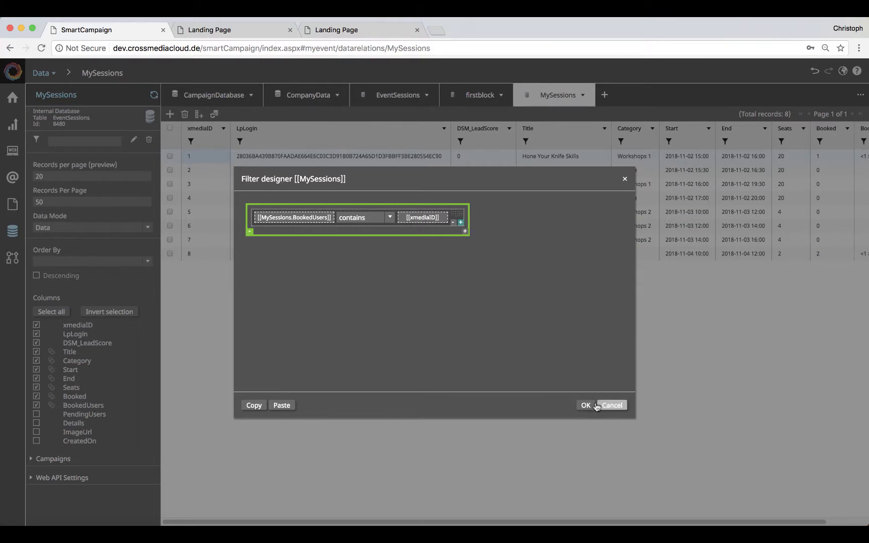
{"action": "left_click", "coordinate": [587, 405]}
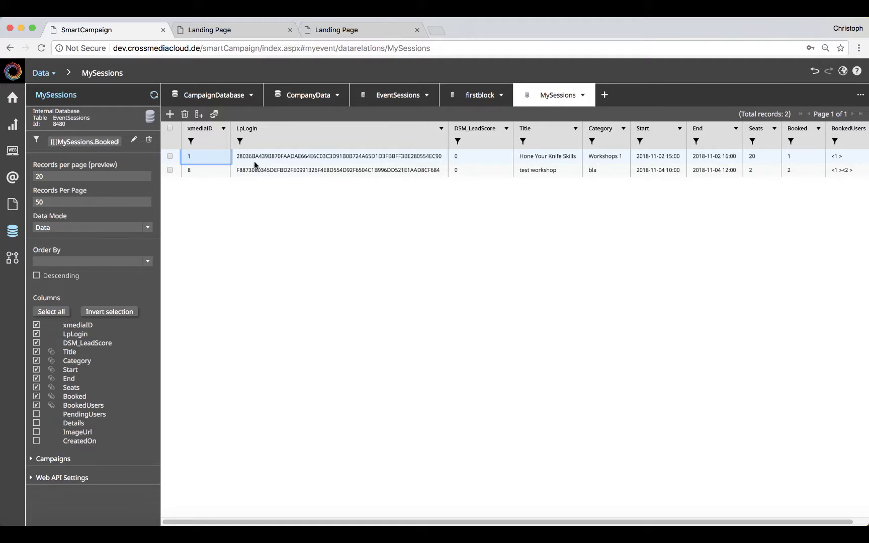
Step: Select the contact with xmediaID 2 in CampaignDatabase and check which records the MySessions relation lists for it
{"action": "left_click", "coordinate": [213, 95]}
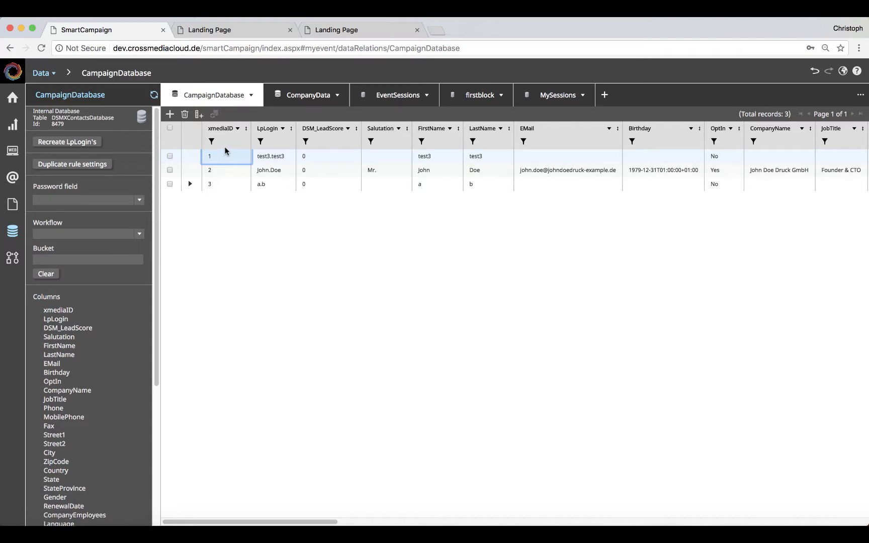
{"action": "left_click", "coordinate": [245, 173]}
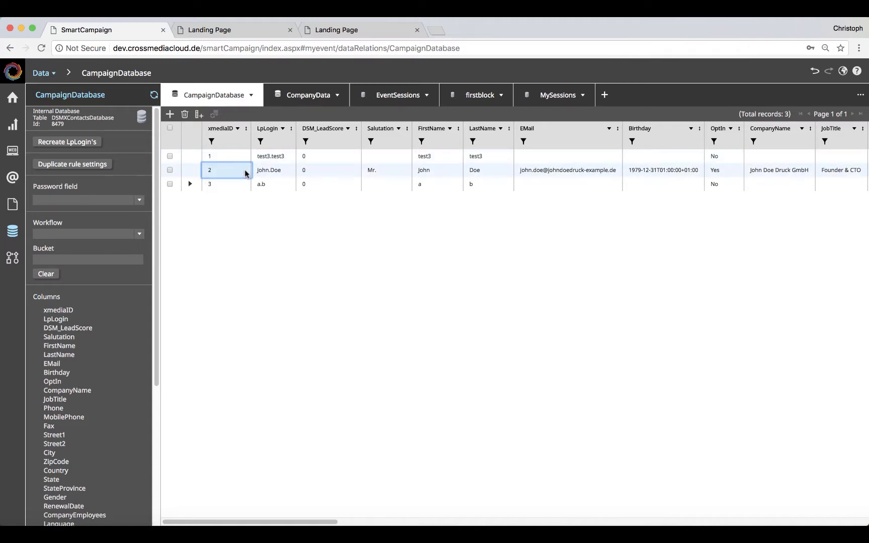
{"action": "left_click", "coordinate": [555, 96]}
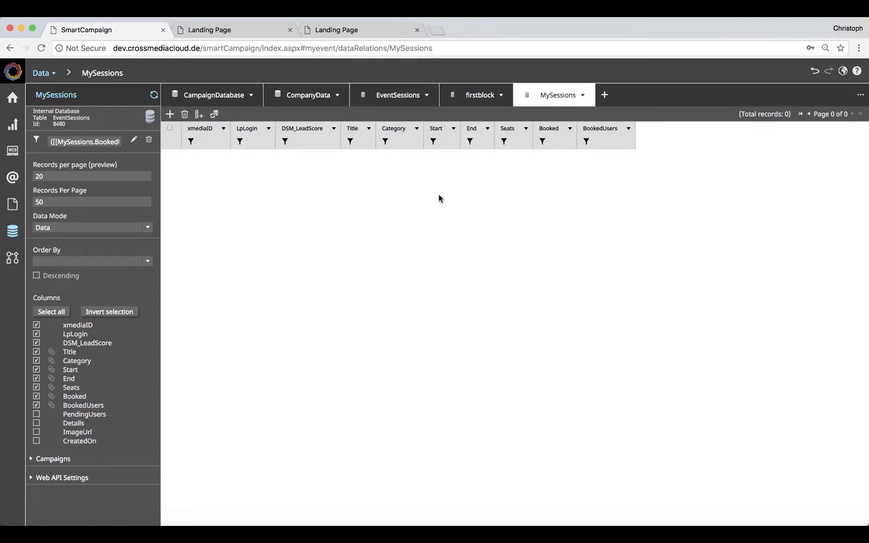
{"action": "left_click", "coordinate": [194, 100]}
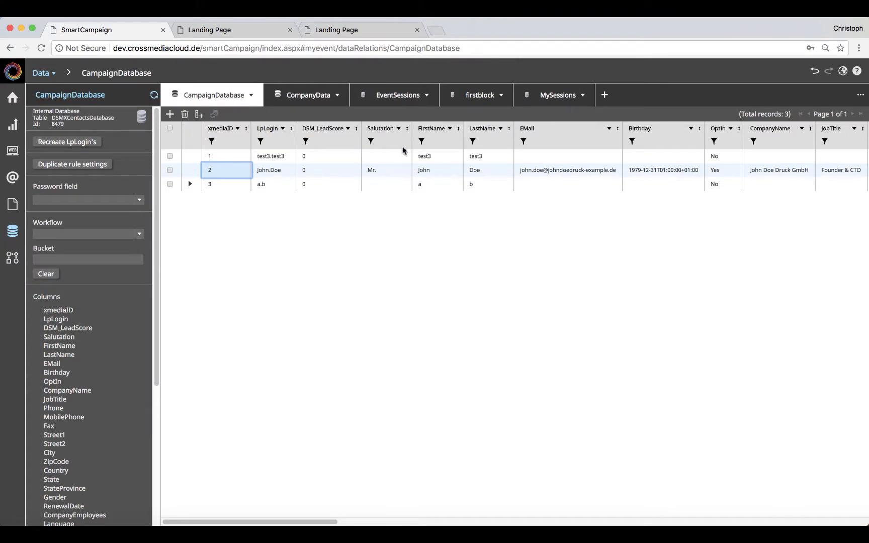
Step: On the contact's landing page, select the Homemade Pasta and Best and Easy Homemade Pizza sessions and confirm the booking
{"action": "left_click", "coordinate": [217, 30]}
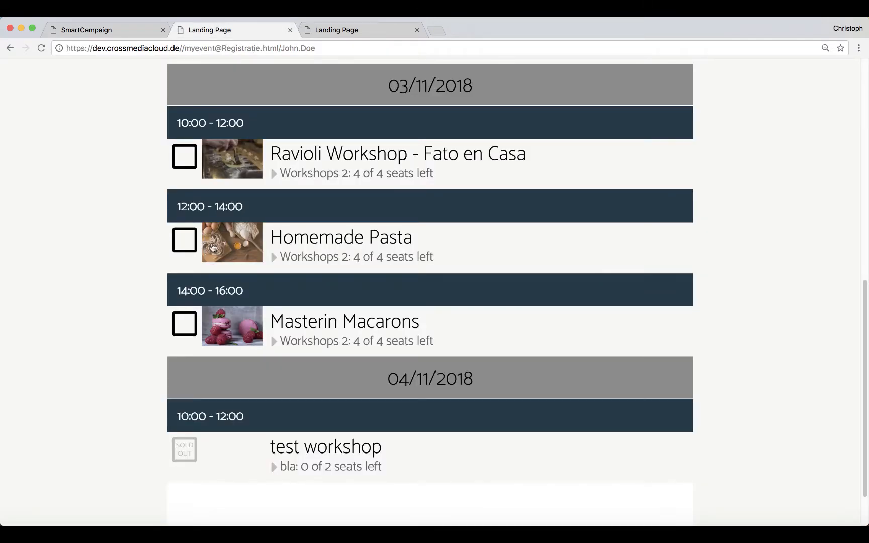
{"action": "left_click", "coordinate": [189, 238]}
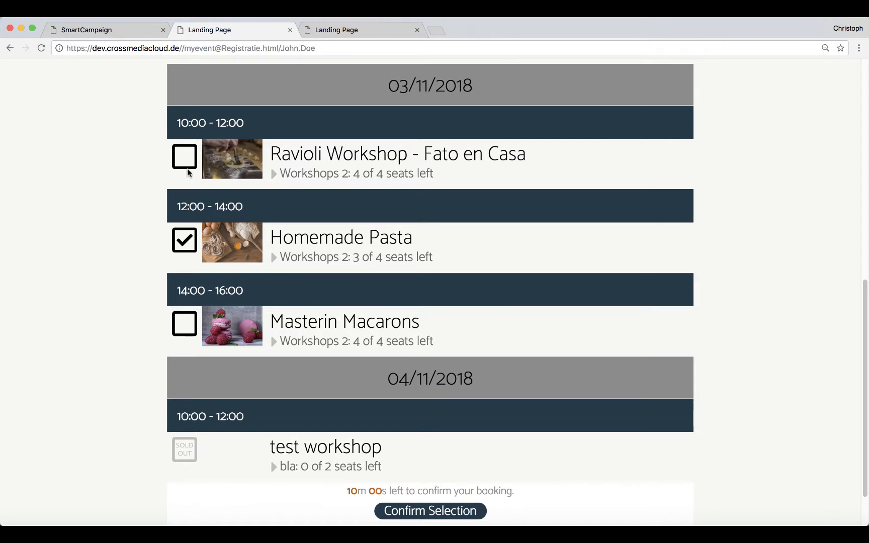
{"action": "scroll", "coordinate": [187, 201], "scroll_direction": "up", "scroll_amount": 2}
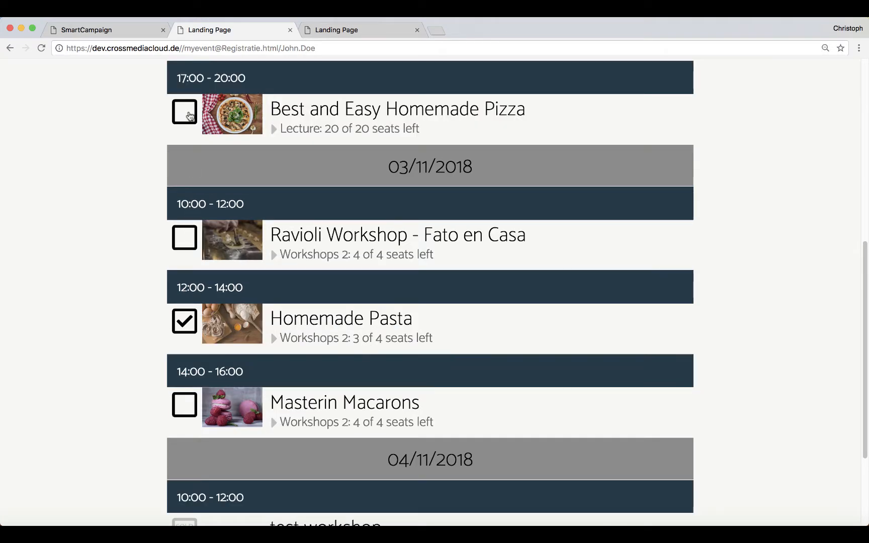
{"action": "left_click", "coordinate": [189, 114]}
{"action": "scroll", "coordinate": [266, 243], "scroll_direction": "down", "scroll_amount": 1}
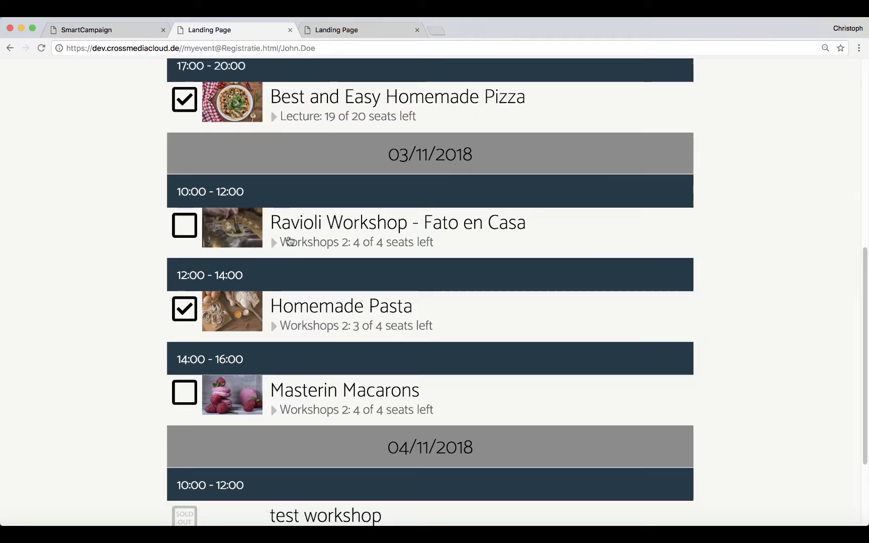
{"action": "scroll", "coordinate": [227, 439], "scroll_direction": "down", "scroll_amount": 3}
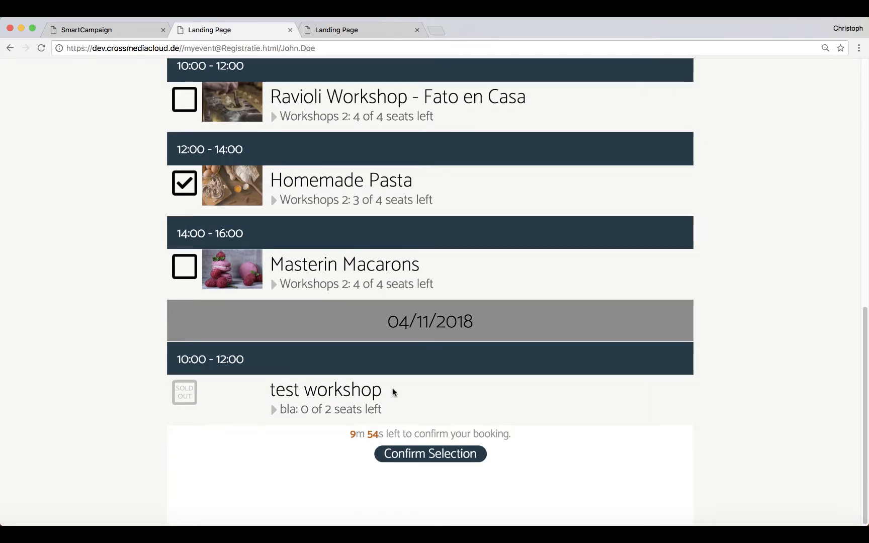
{"action": "left_click", "coordinate": [424, 452]}
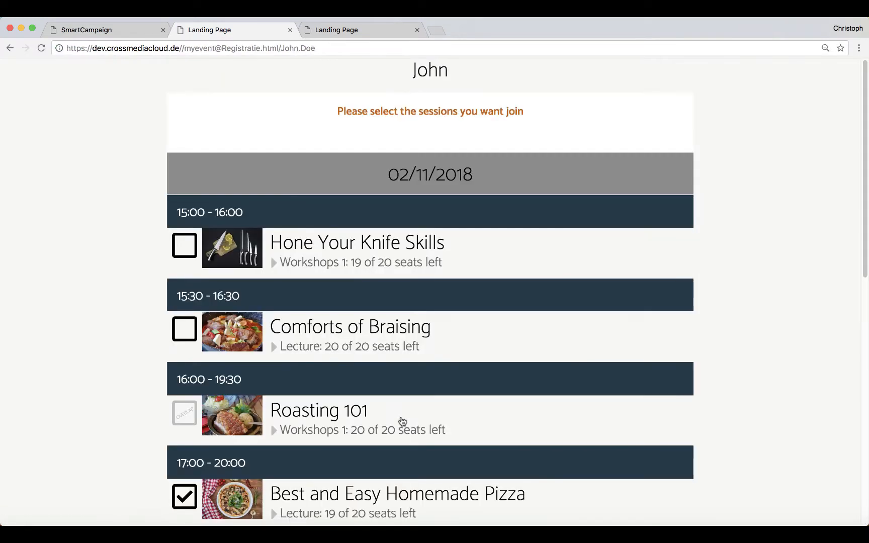
Step: Return to SmartCampaign, refresh CampaignDatabase, and check the contact's BookedSessions values
{"action": "left_click", "coordinate": [130, 31]}
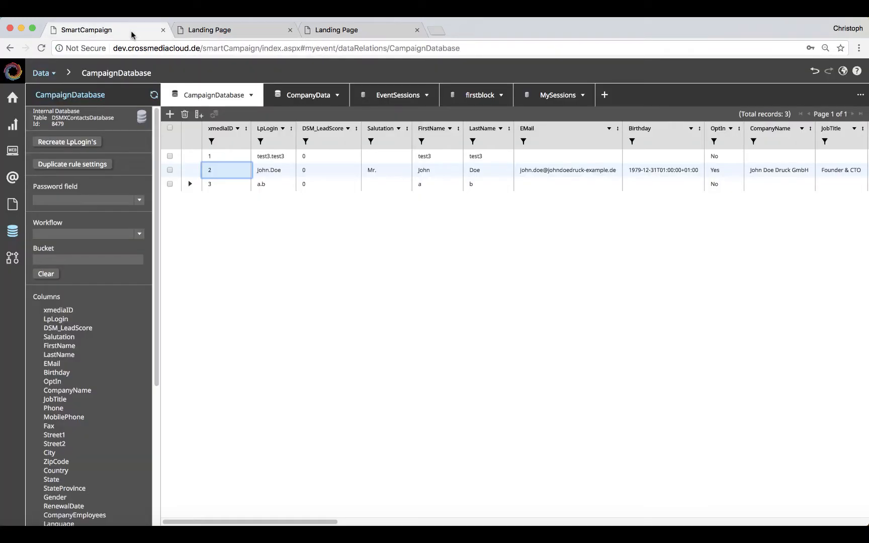
{"action": "left_click", "coordinate": [154, 94]}
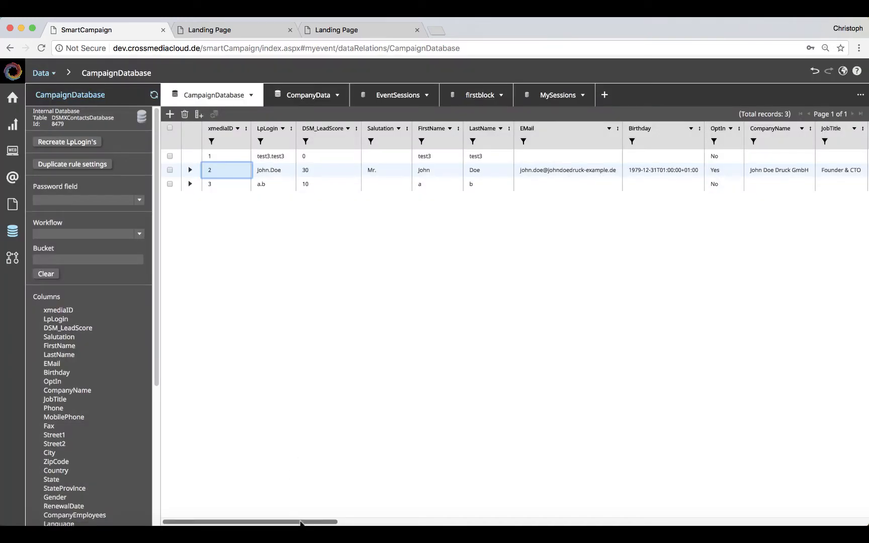
{"action": "left_click_drag", "start_coordinate": [301, 523], "coordinate": [837, 507]}
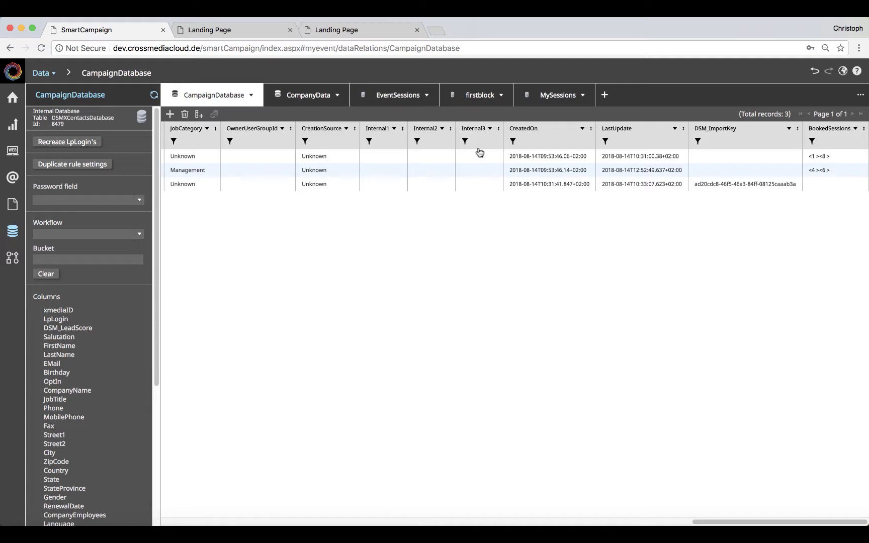
Step: Examine the session titles and xmediaIDs that the MySessions relation lists for the selected contact
{"action": "left_click", "coordinate": [563, 97]}
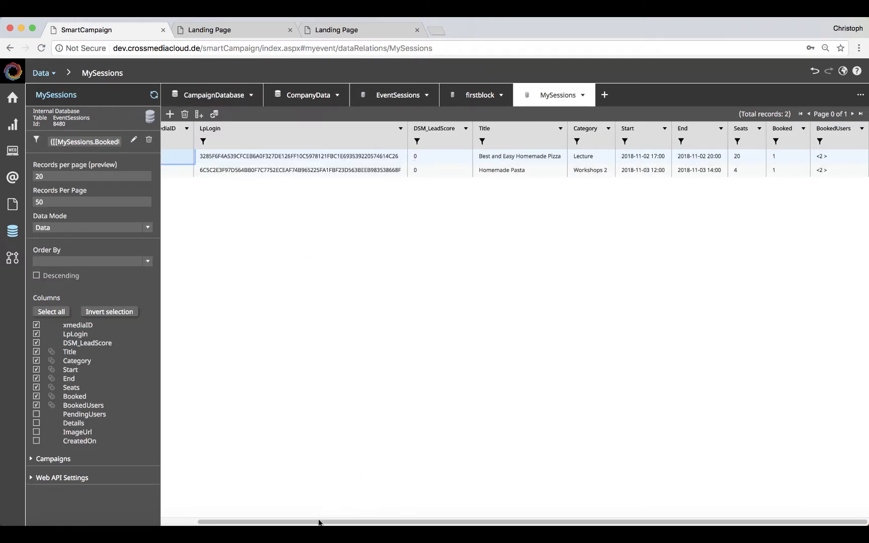
{"action": "left_click_drag", "start_coordinate": [319, 522], "coordinate": [262, 521]}
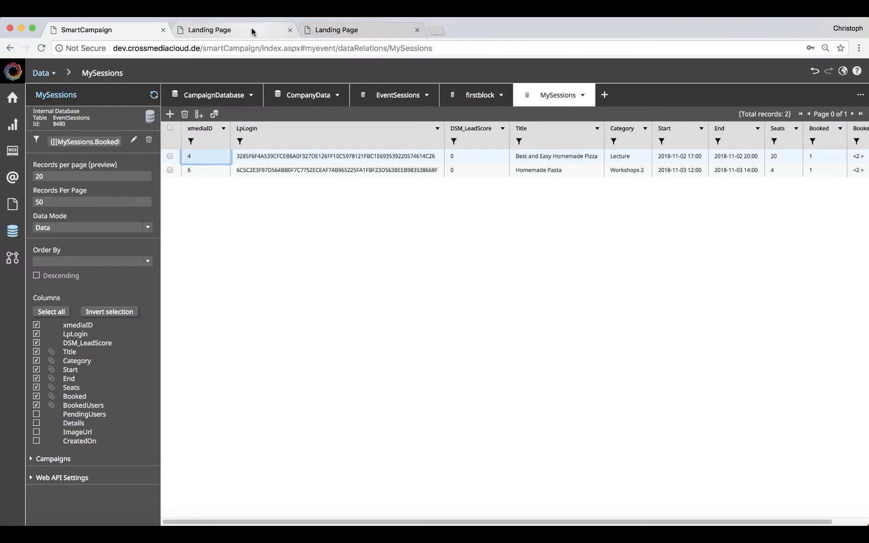
{"action": "left_click", "coordinate": [217, 34]}
{"action": "left_click", "coordinate": [114, 30]}
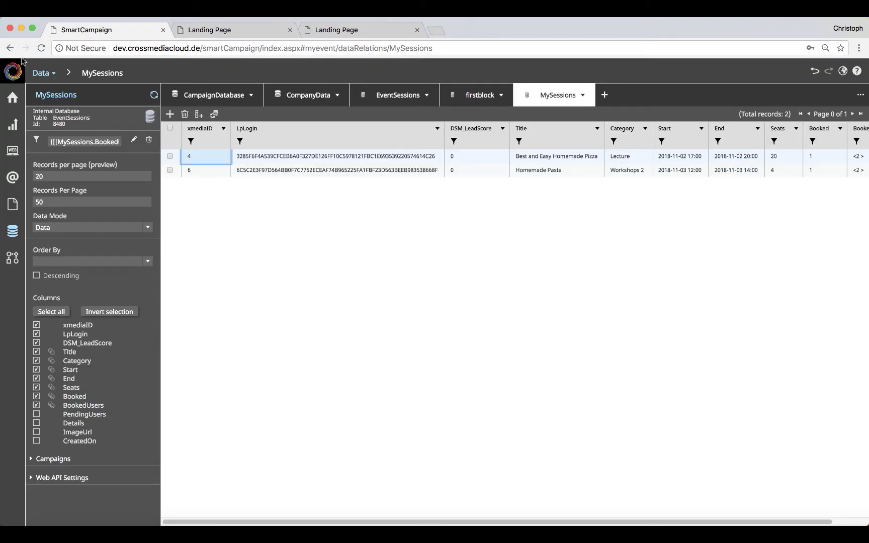
Step: Leave the data relations and open the Lead Generation Page in the webpage editor
{"action": "left_click", "coordinate": [9, 48]}
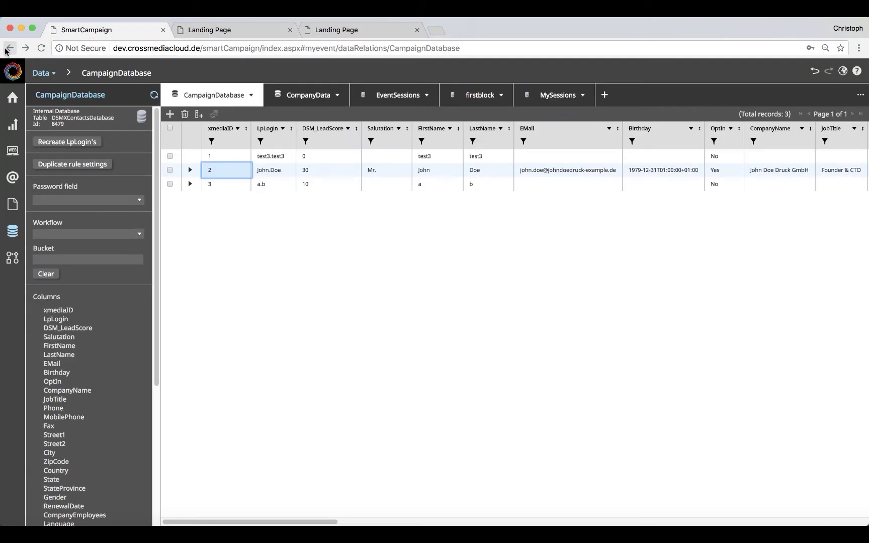
{"action": "left_click", "coordinate": [13, 151]}
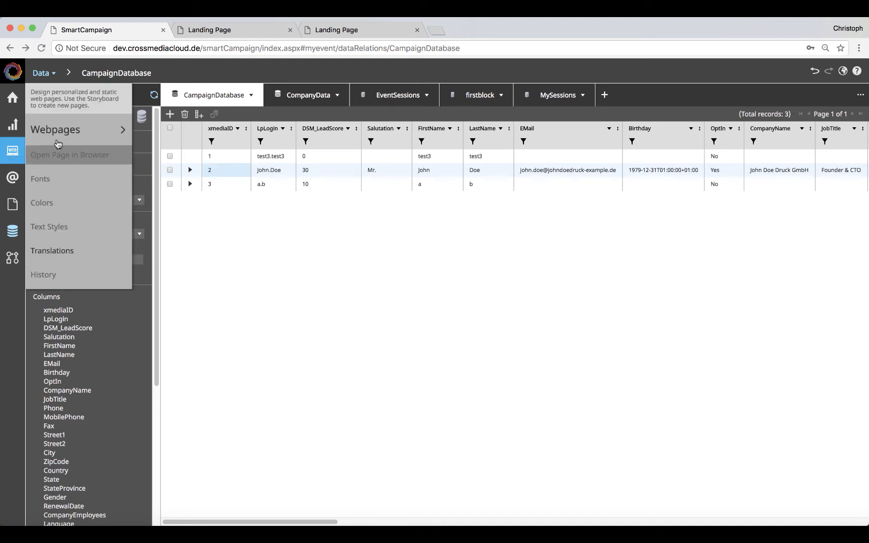
{"action": "mouse_move", "coordinate": [58, 144]}
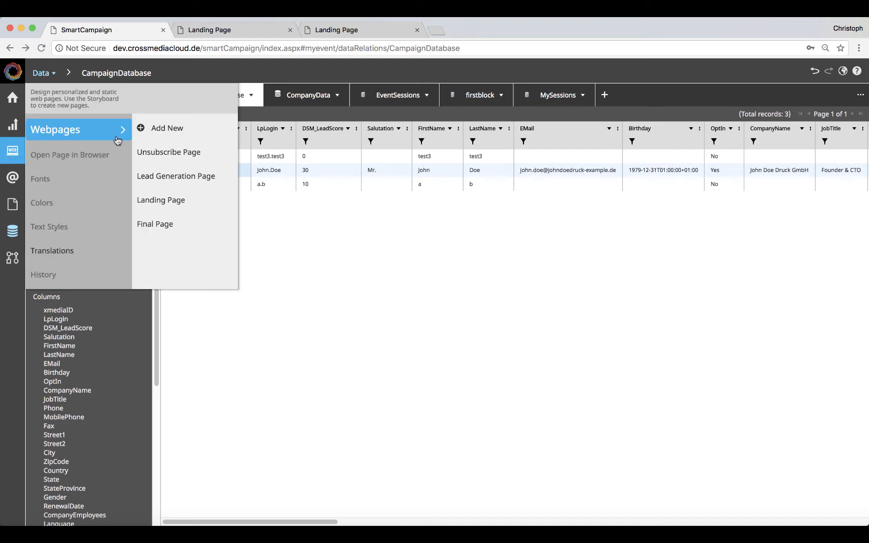
{"action": "left_click", "coordinate": [170, 176]}
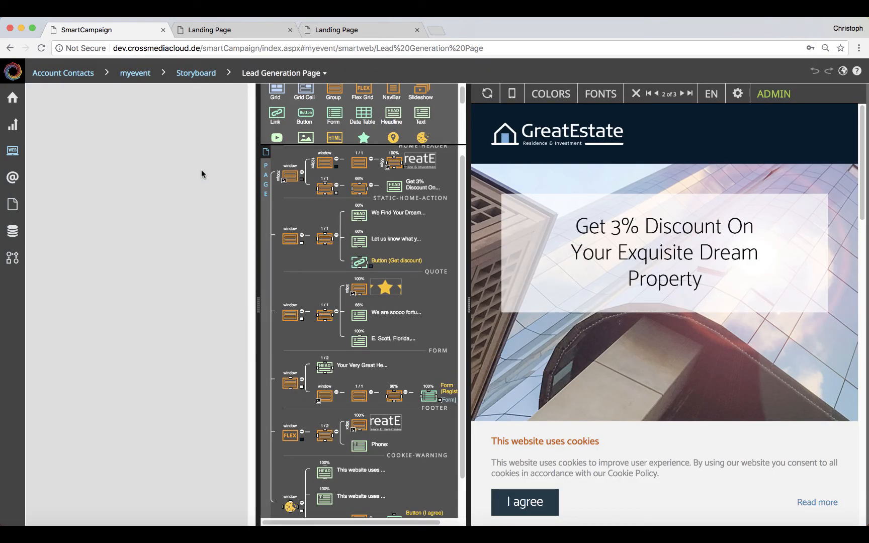
{"action": "left_click", "coordinate": [646, 14]}
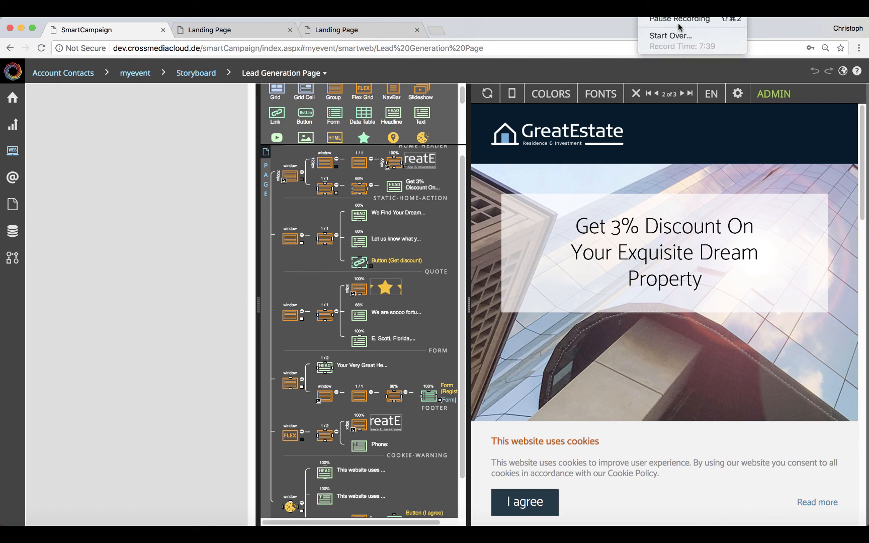